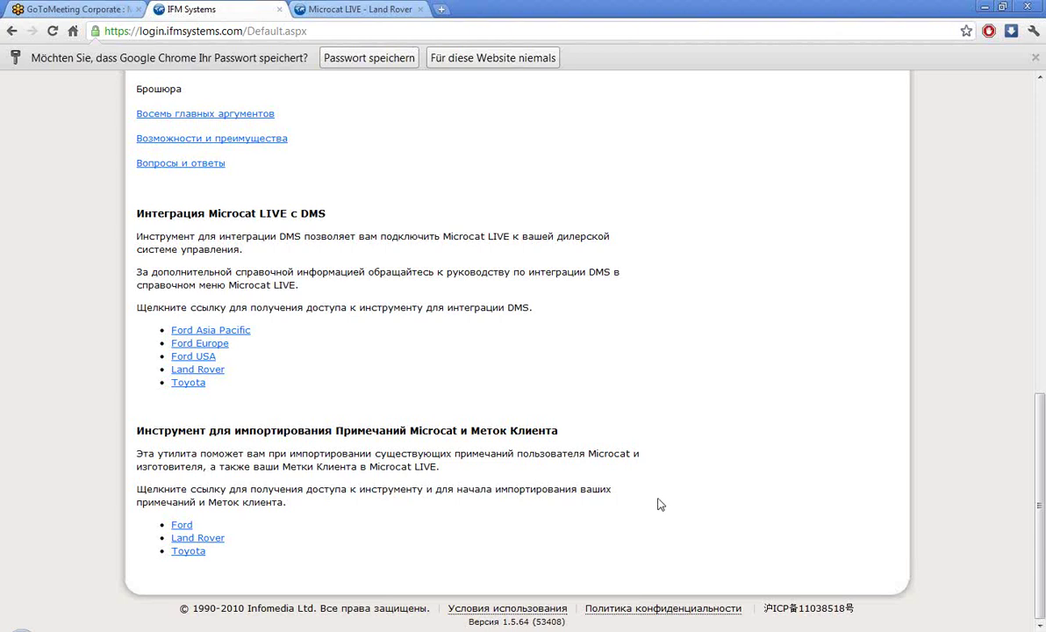
Scroll the Infomedia home page up to the notifications and 'Ваши приложения' applications list.
scroll(660, 504, up, 1)
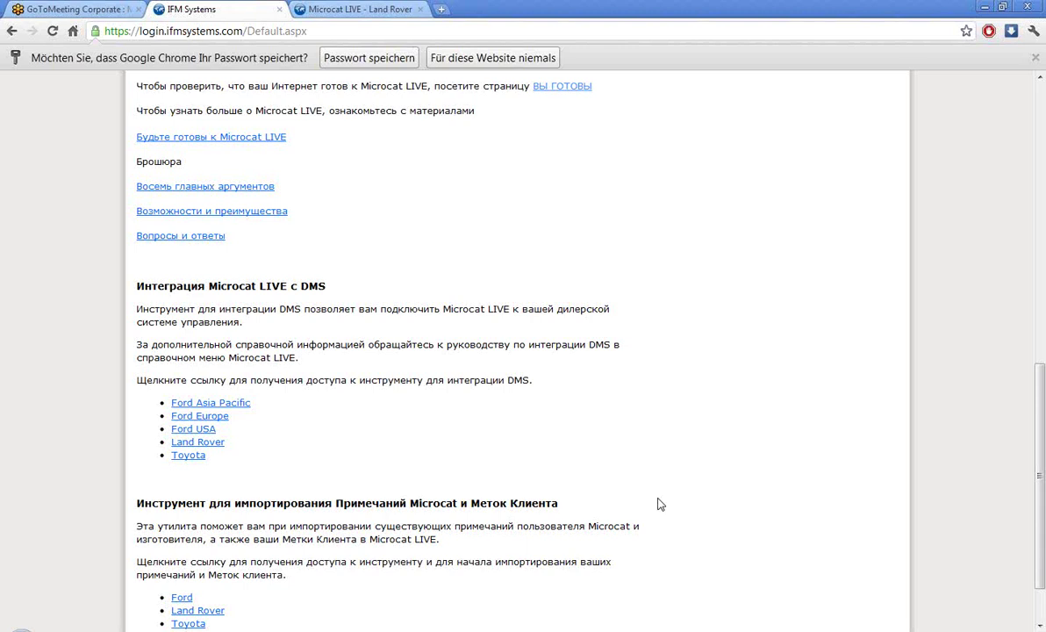
scroll(660, 505, up, 10)
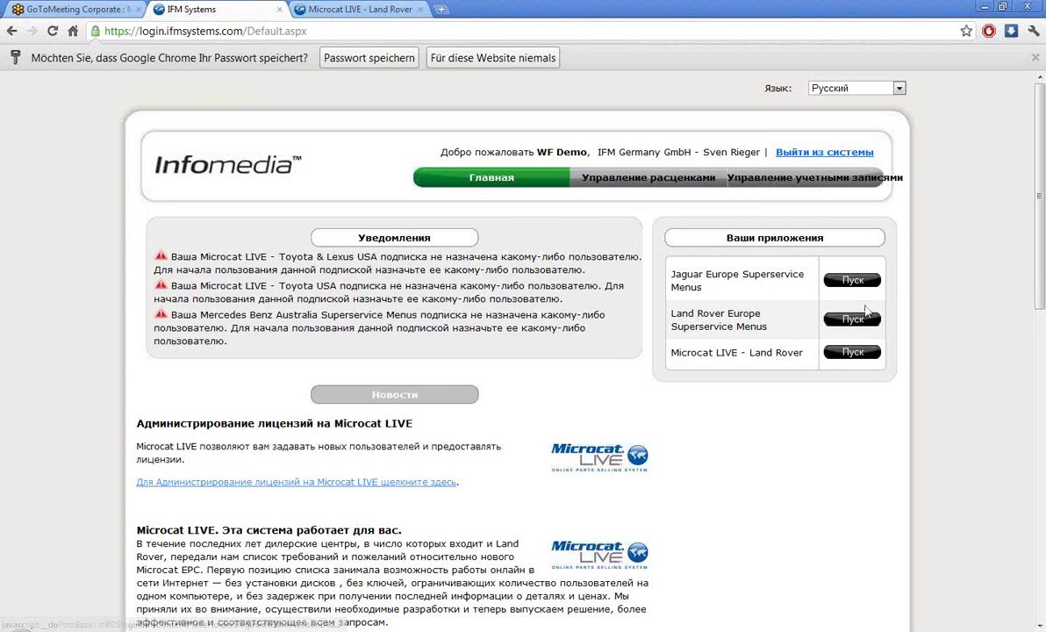
Switch to the open Microcat LIVE – Land Rover catalogue showing its 16 vehicle models.
click(399, 11)
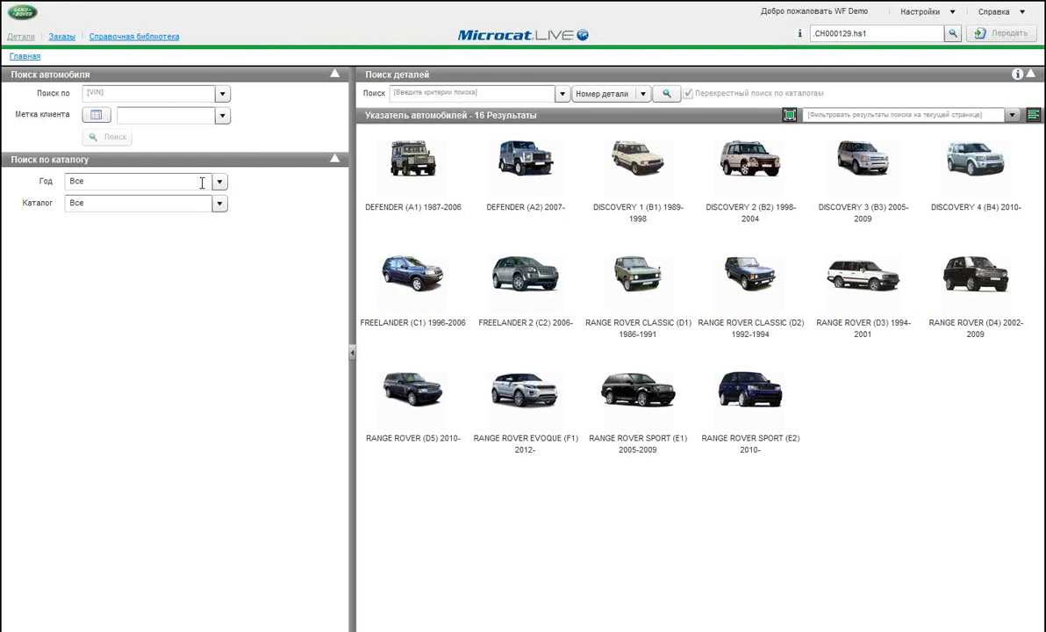
Load the 2012 Range Rover Evoque from the stored VIN in the search history.
click(222, 95)
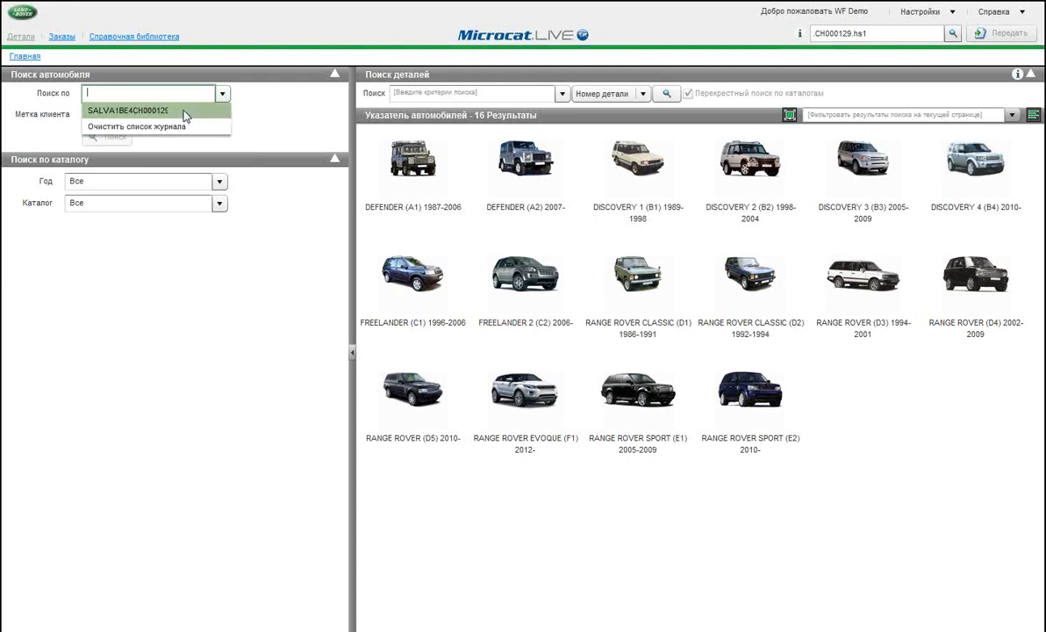
click(184, 112)
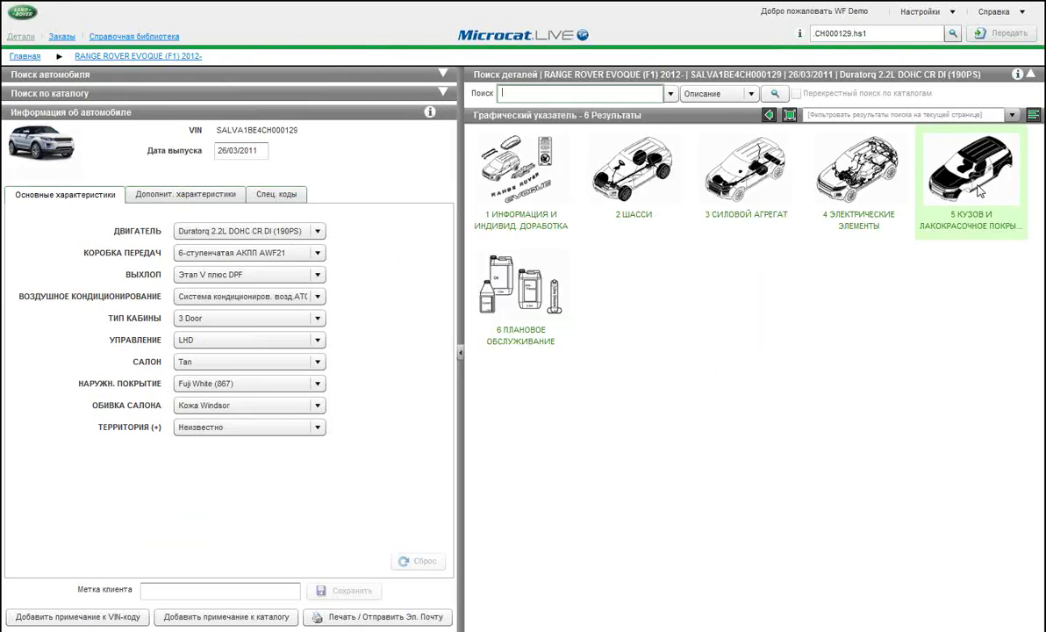
Open group 5 body and paintwork, then the 501-02/20 bonnet illustration with 26 parts.
click(979, 191)
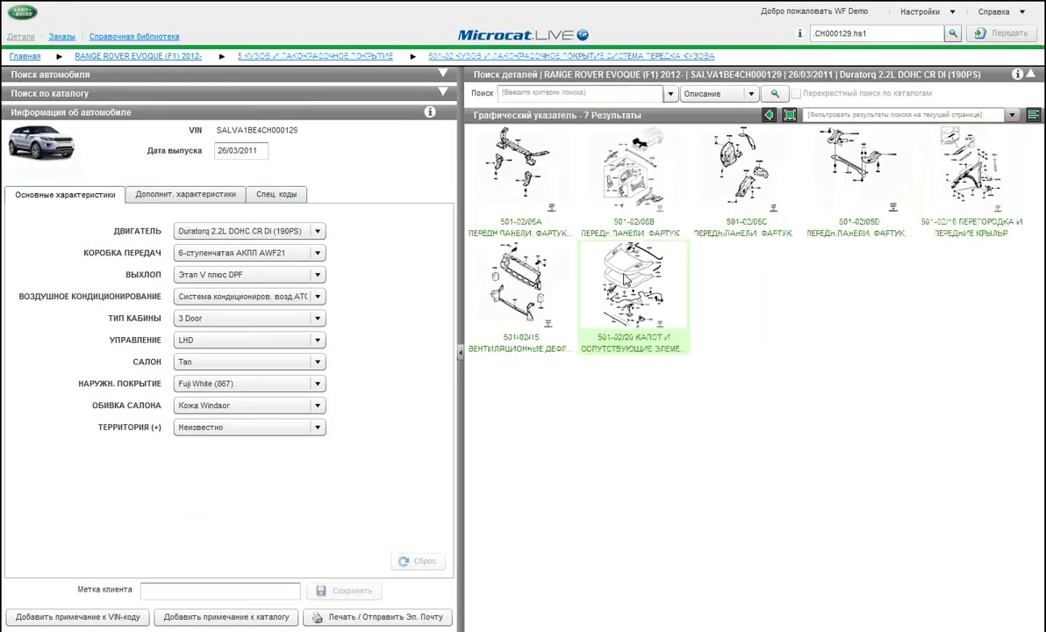
click(626, 279)
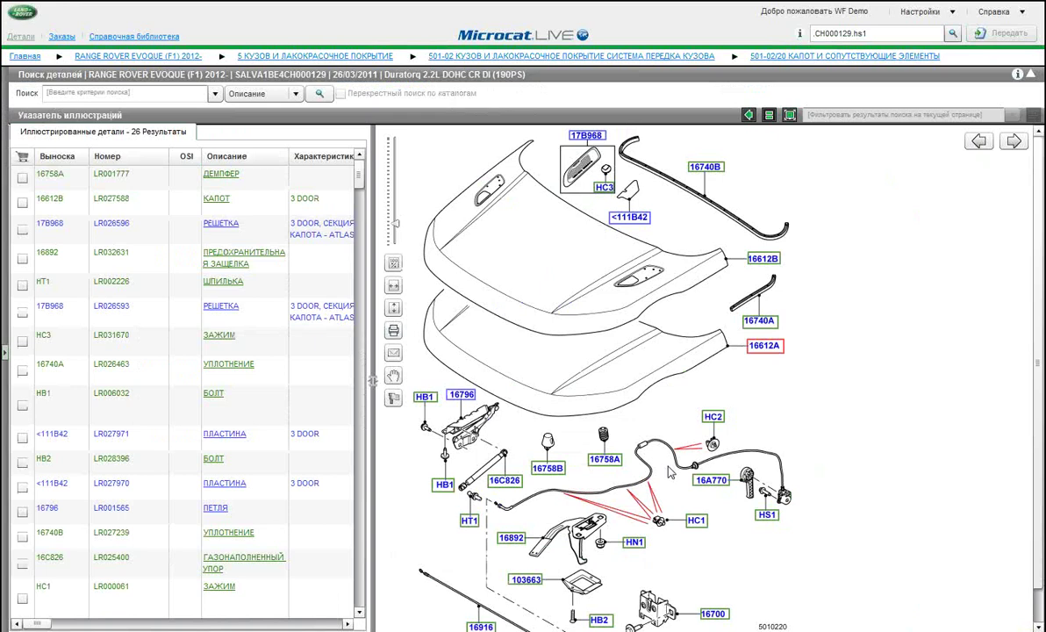
Mark bonnet 16612B (LR027588) for ordering and view the order totalling €715,00.
click(237, 200)
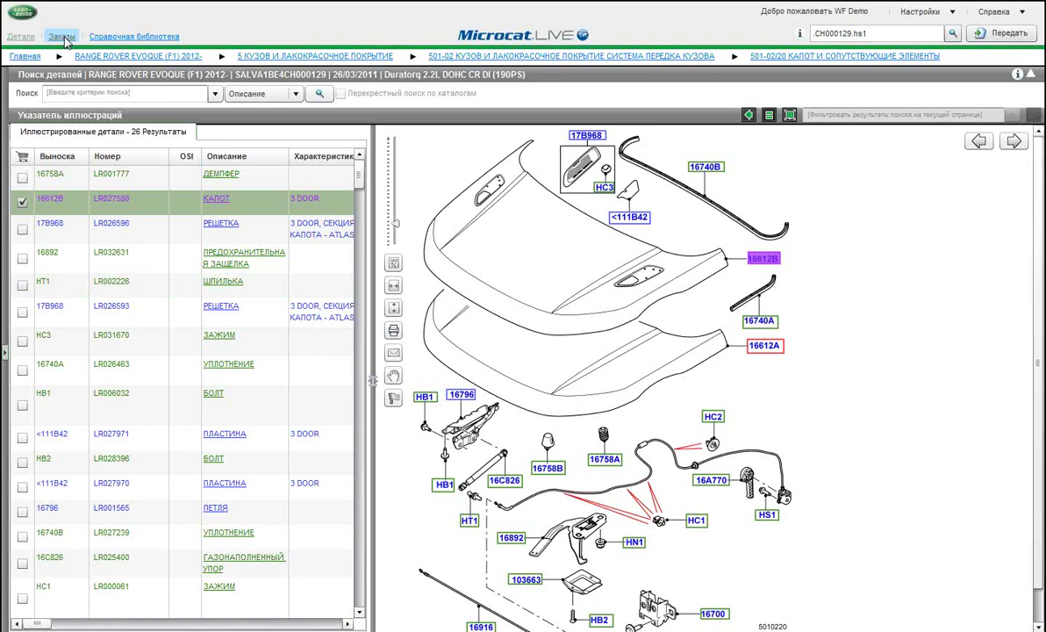
click(63, 36)
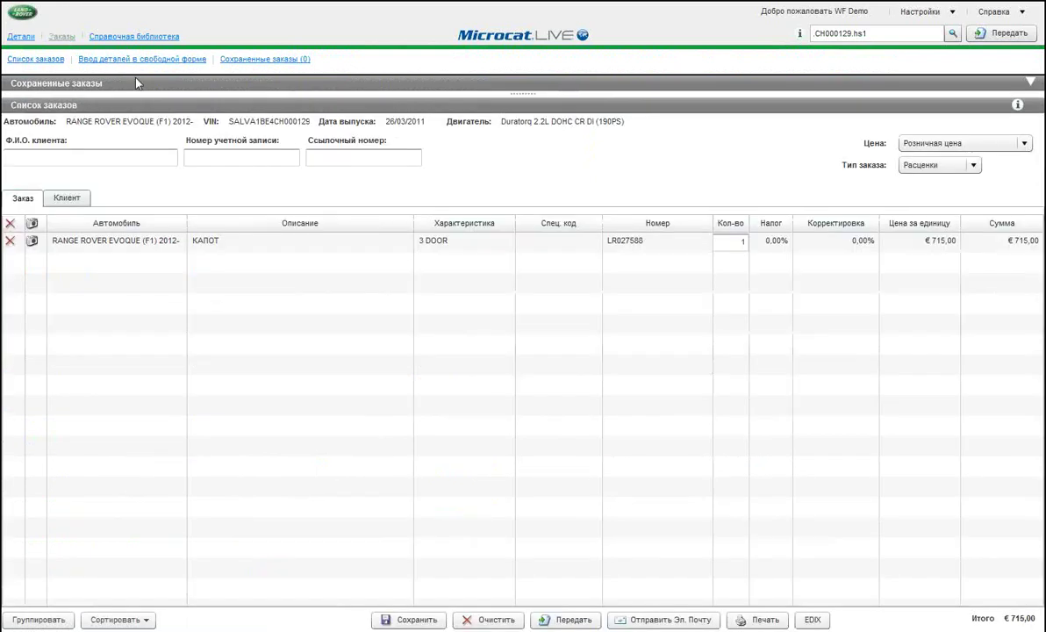
Return from the order to the 501-02/20 bonnet parts illustration via 'Детали'.
click(16, 40)
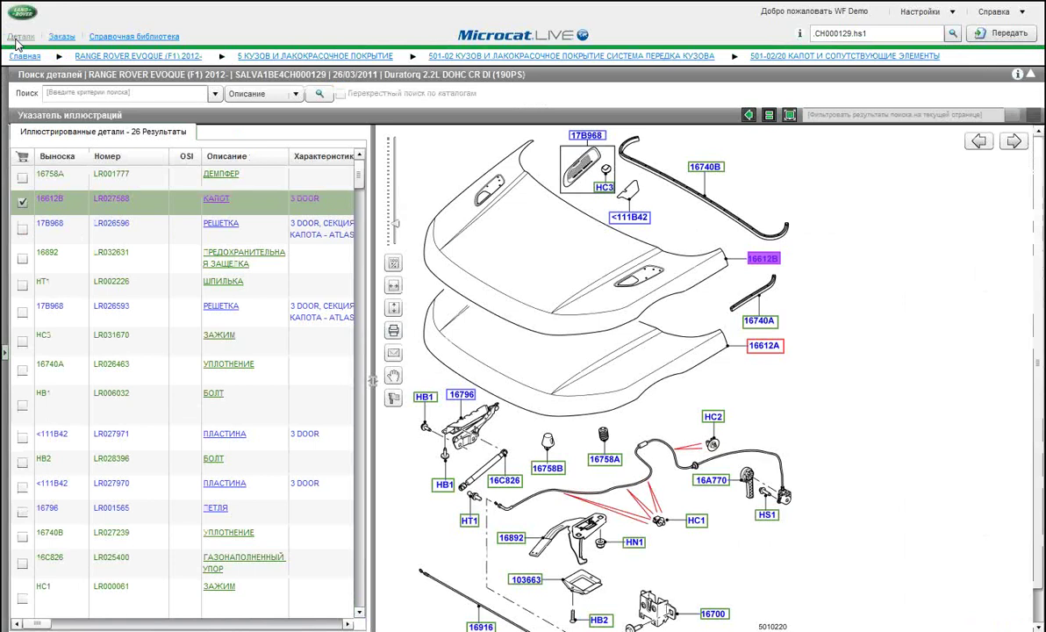
Go back to the Главная home page and reload the Evoque's specifications and six part groups.
click(23, 57)
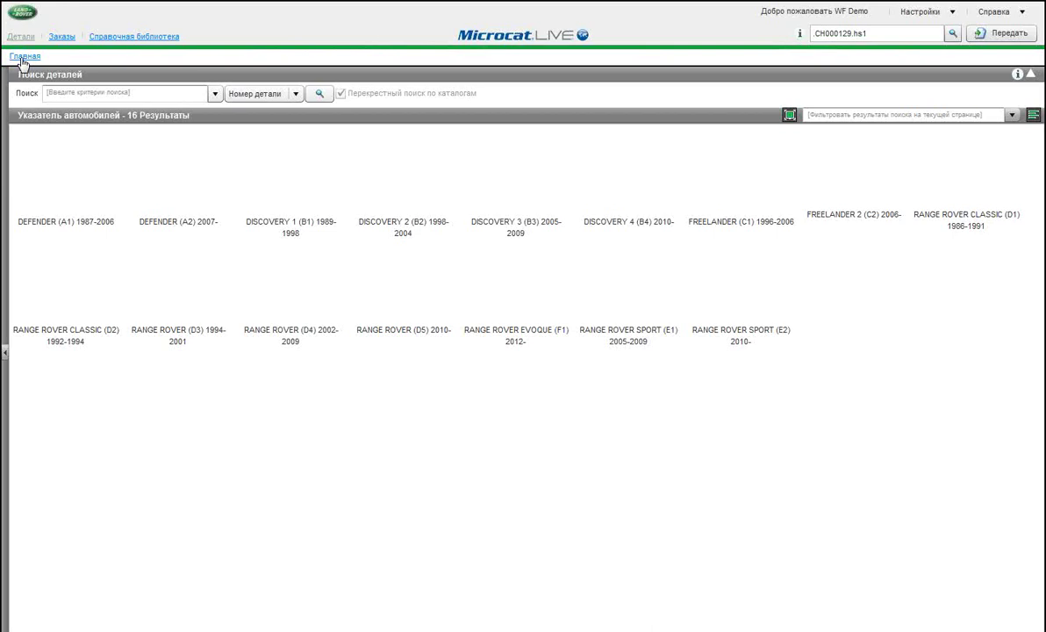
click(24, 58)
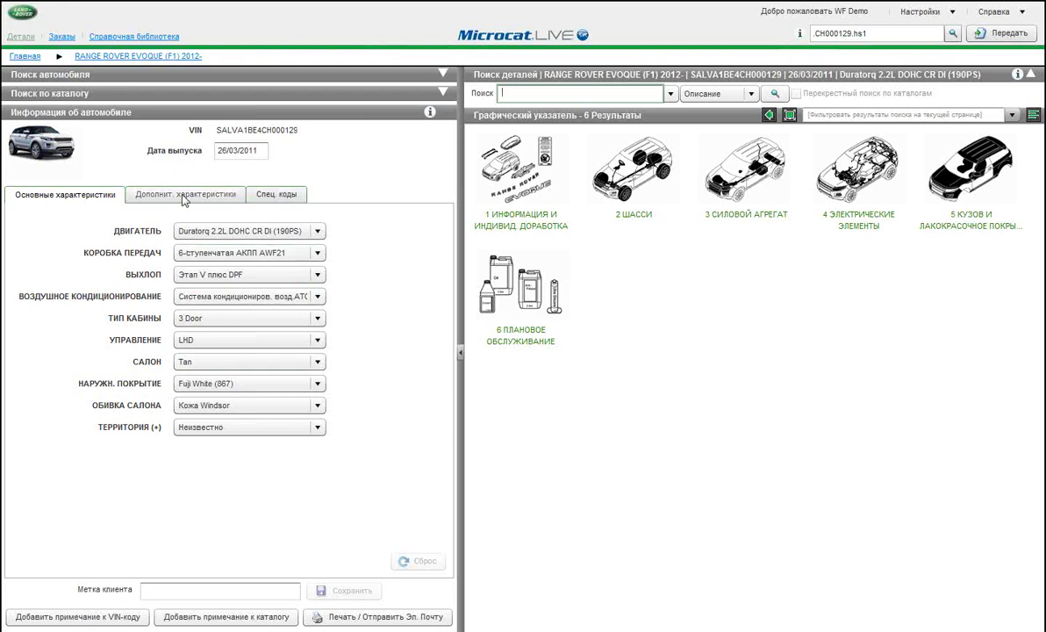
Browse the Evoque's additional characteristics, then show its special codes and select the customer tag field.
click(185, 198)
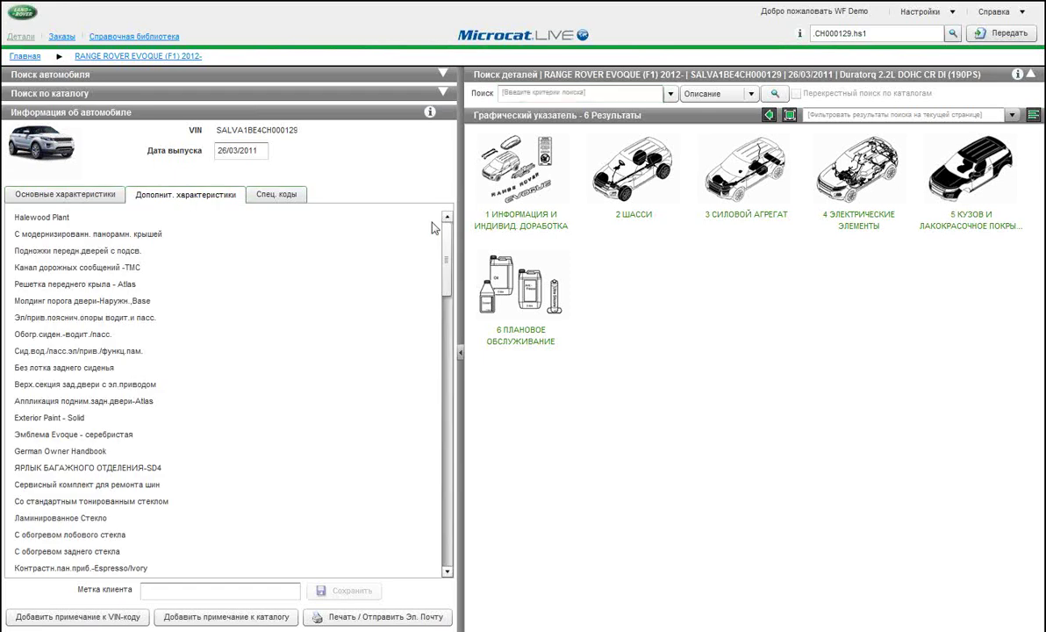
drag(446, 249, 446, 252)
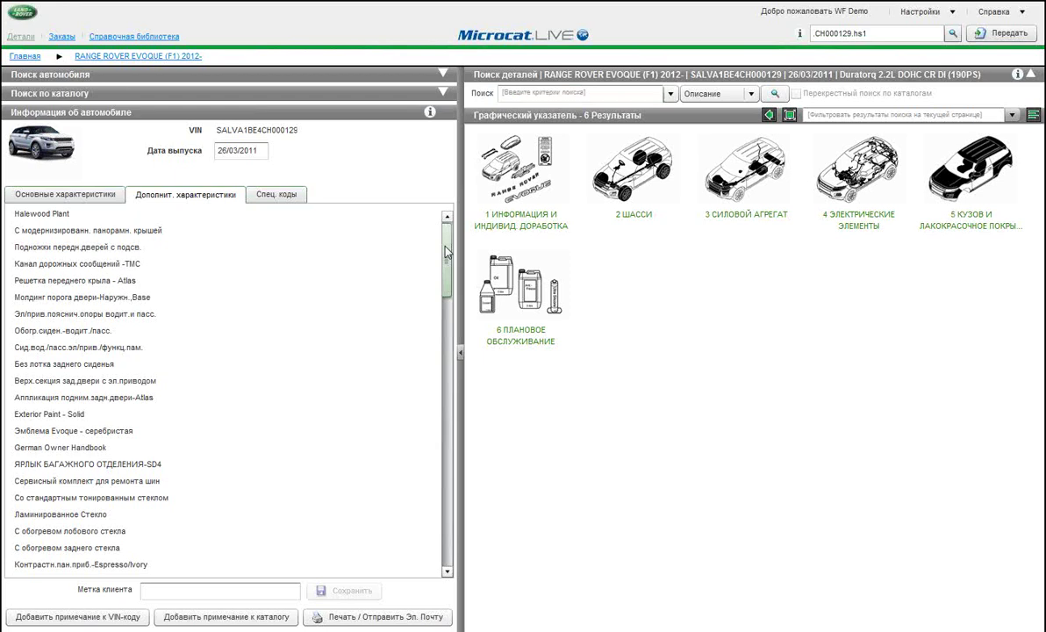
drag(446, 251, 446, 305)
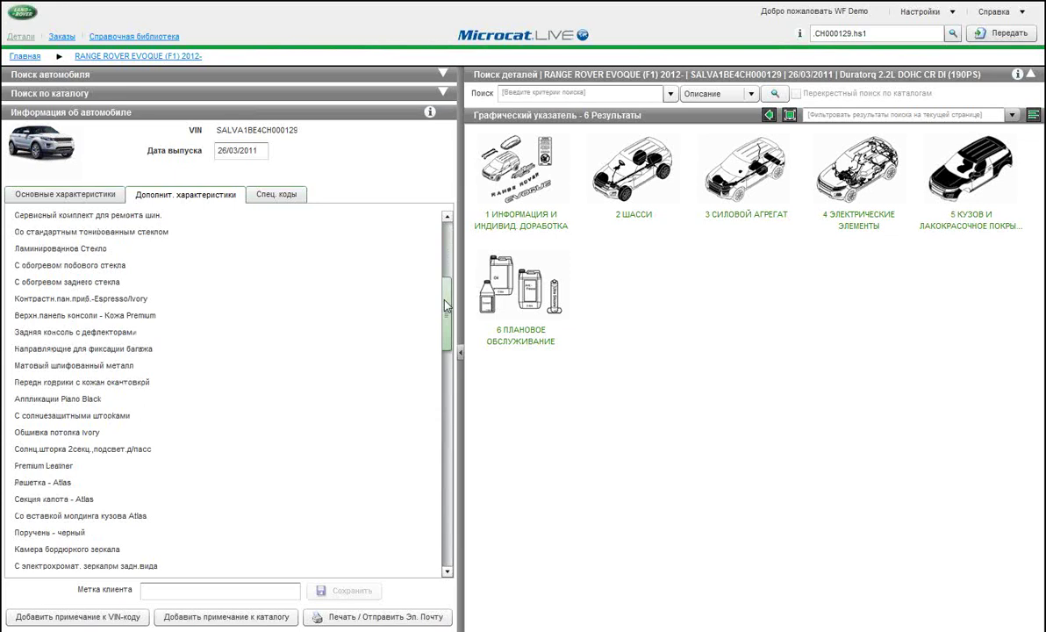
drag(447, 305, 439, 243)
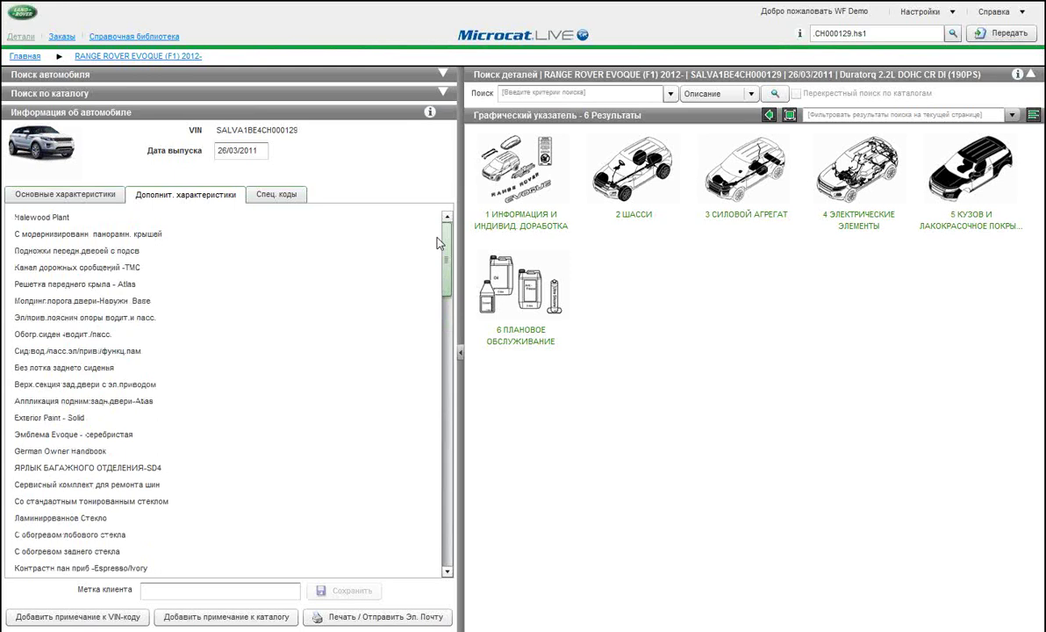
click(263, 195)
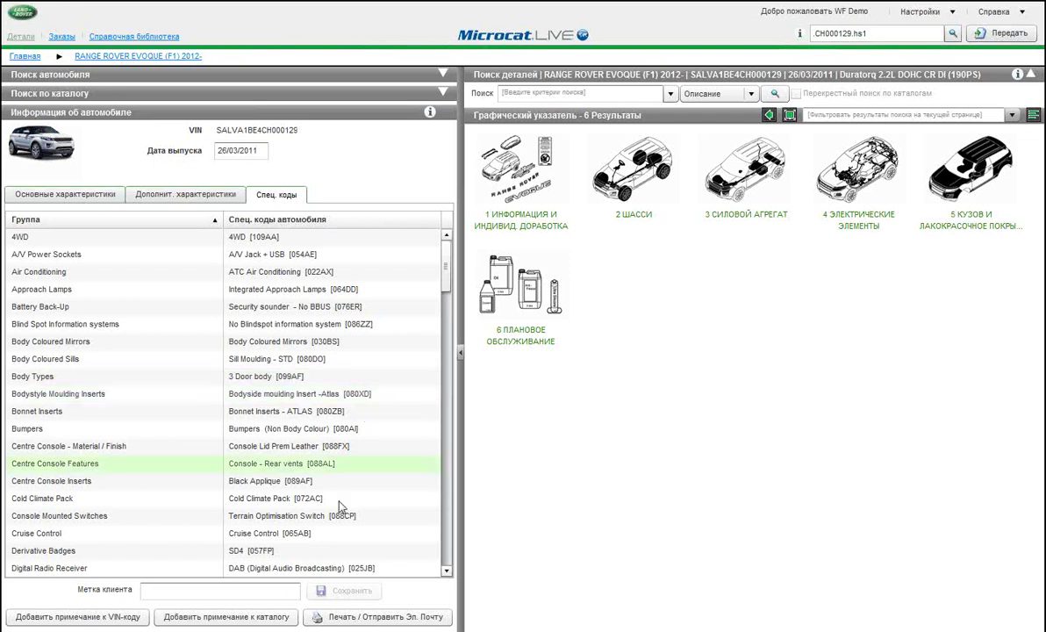
click(184, 591)
Enter the customer's surname in the Метка клиента field and save it as the Evoque's tag.
text(Петро)
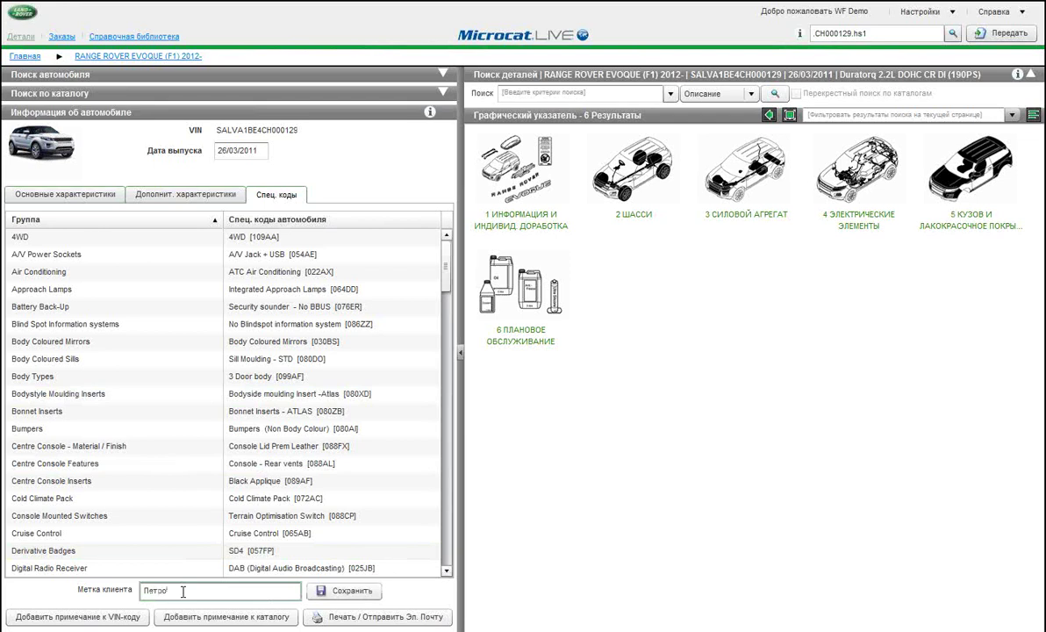
text(в)
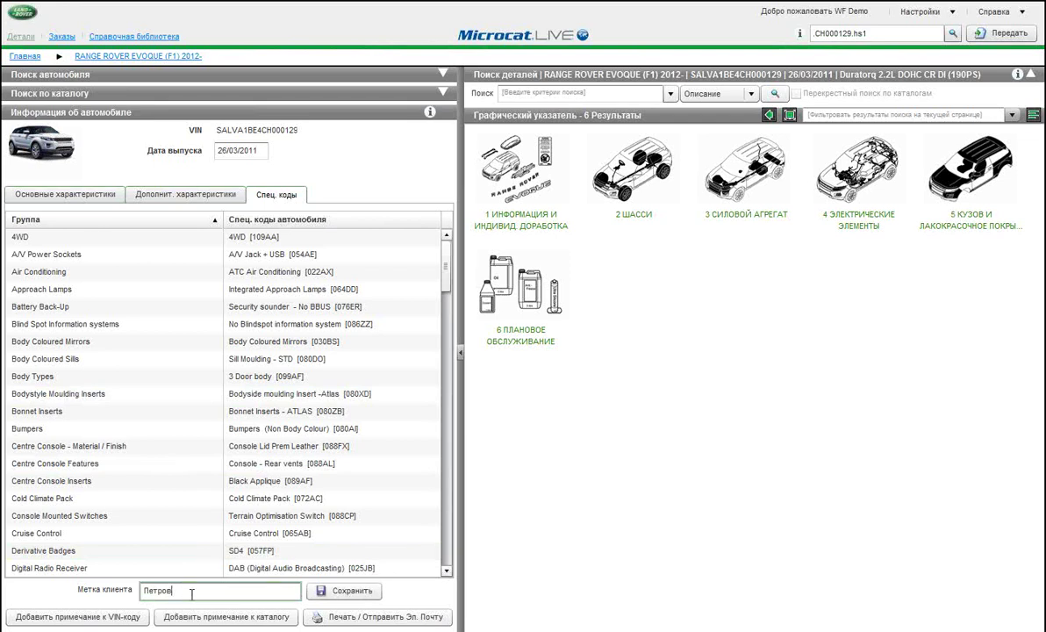
click(351, 590)
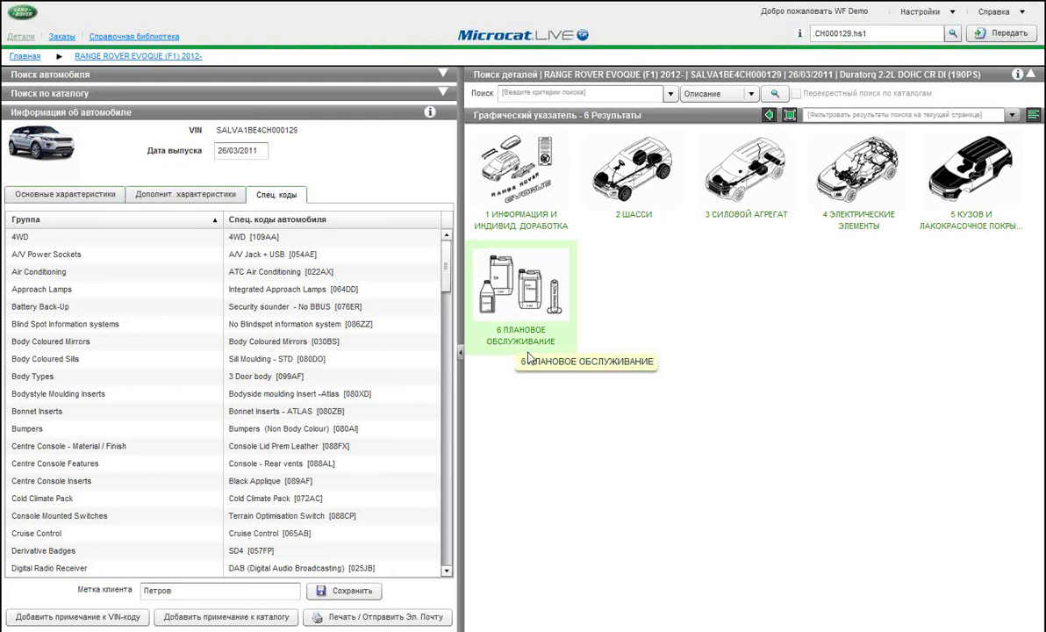
Return to Главная and reload the Range Rover Evoque using its saved customer label.
click(26, 57)
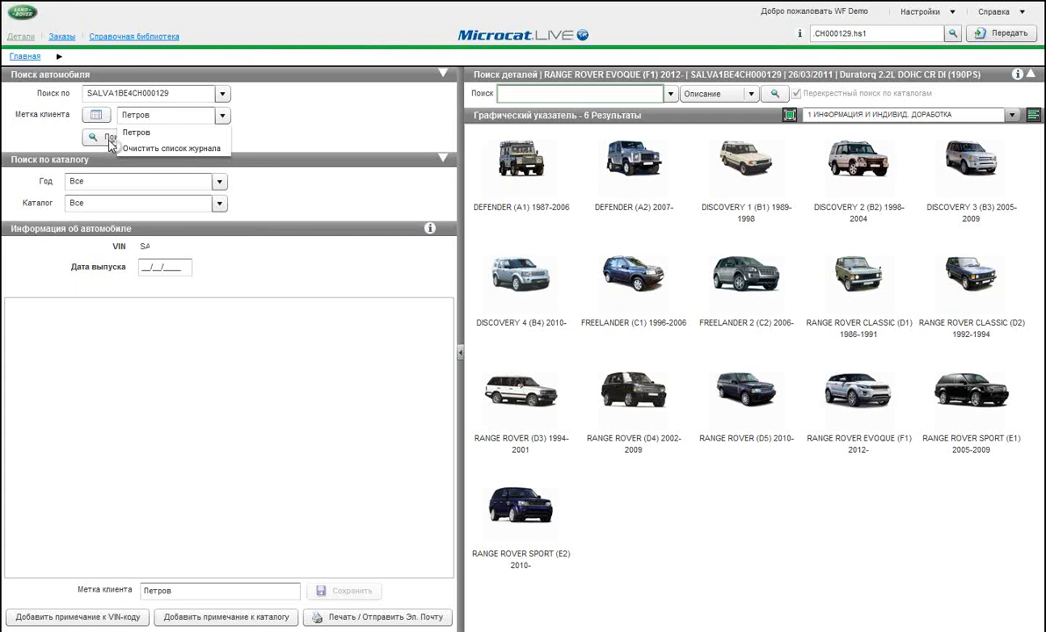
click(109, 138)
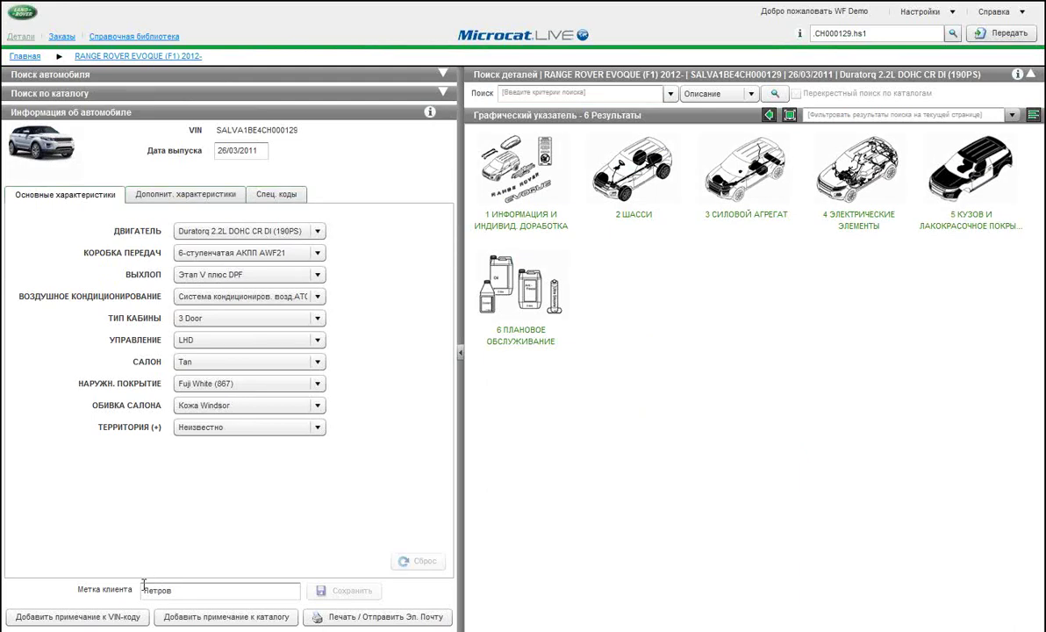
Attach the note 'Багажная полка' with body text 'см, кавтинку' to the Evoque's VIN.
click(96, 619)
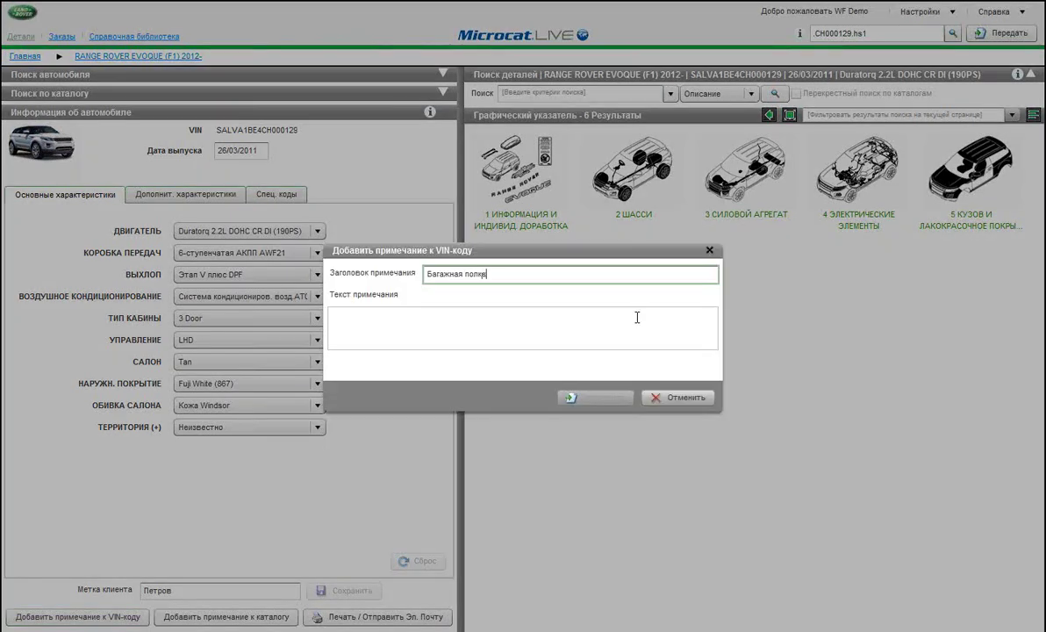
click(385, 329)
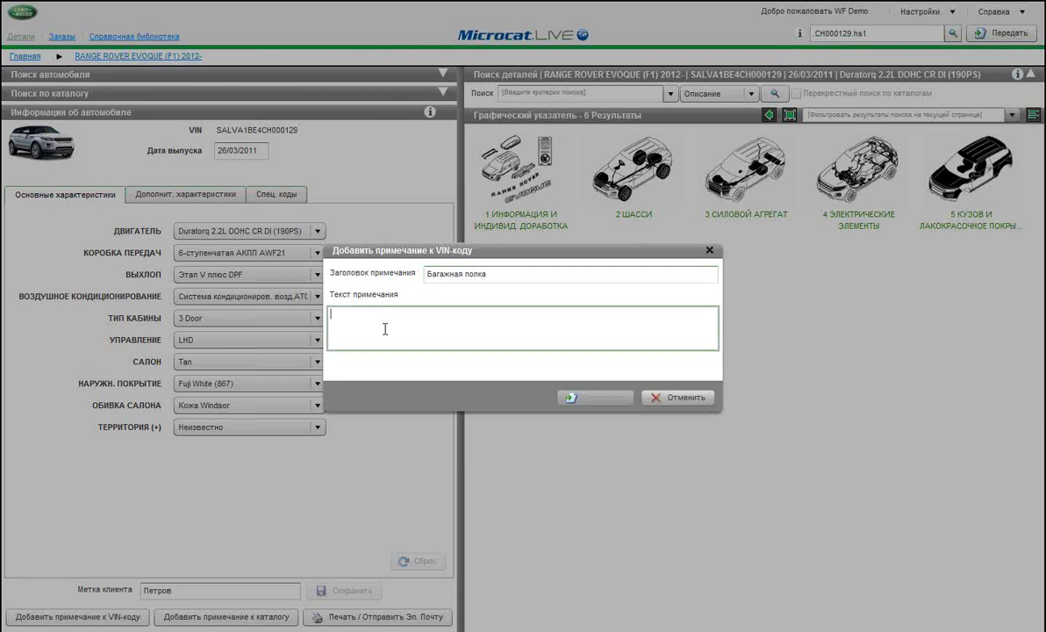
text(см,)
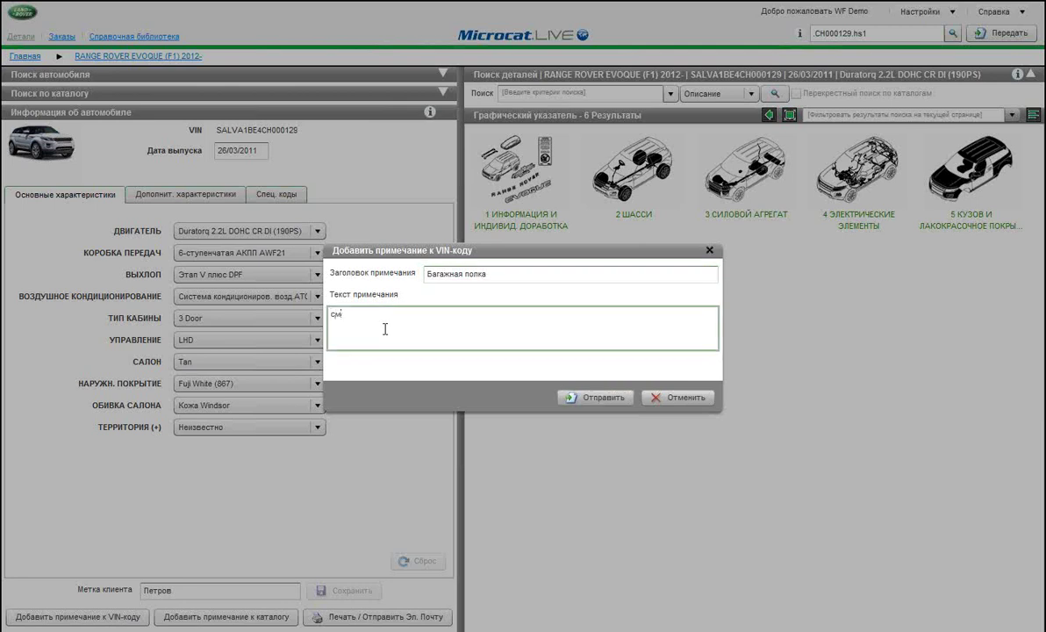
text( кав)
text(тинку)
click(598, 400)
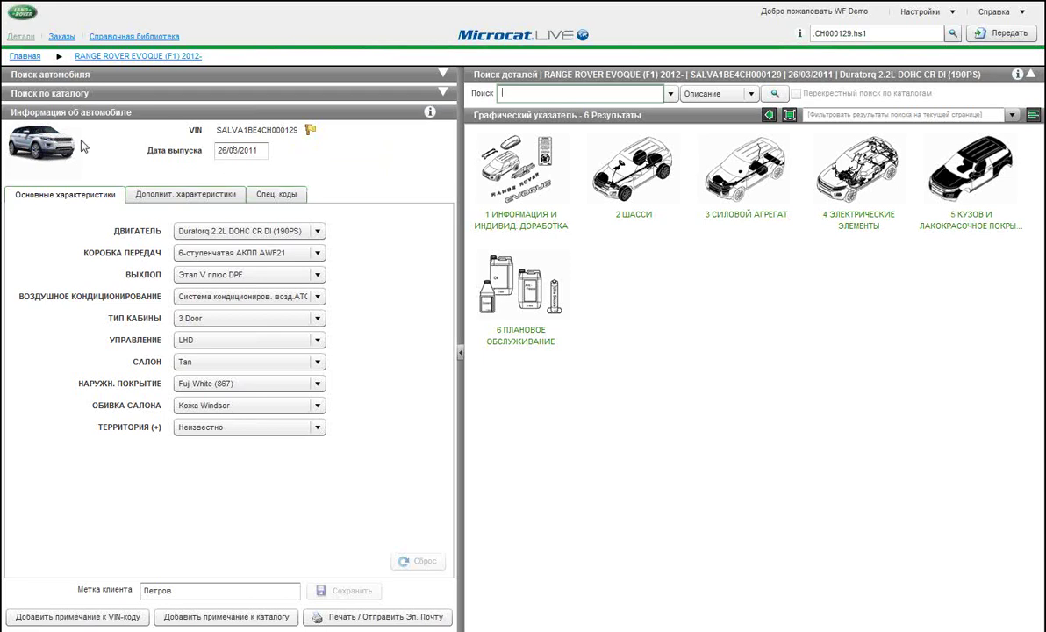
From the home index, add the catalog note 'держатель лыж' to the Range Rover Evoque (F1) catalog.
click(28, 60)
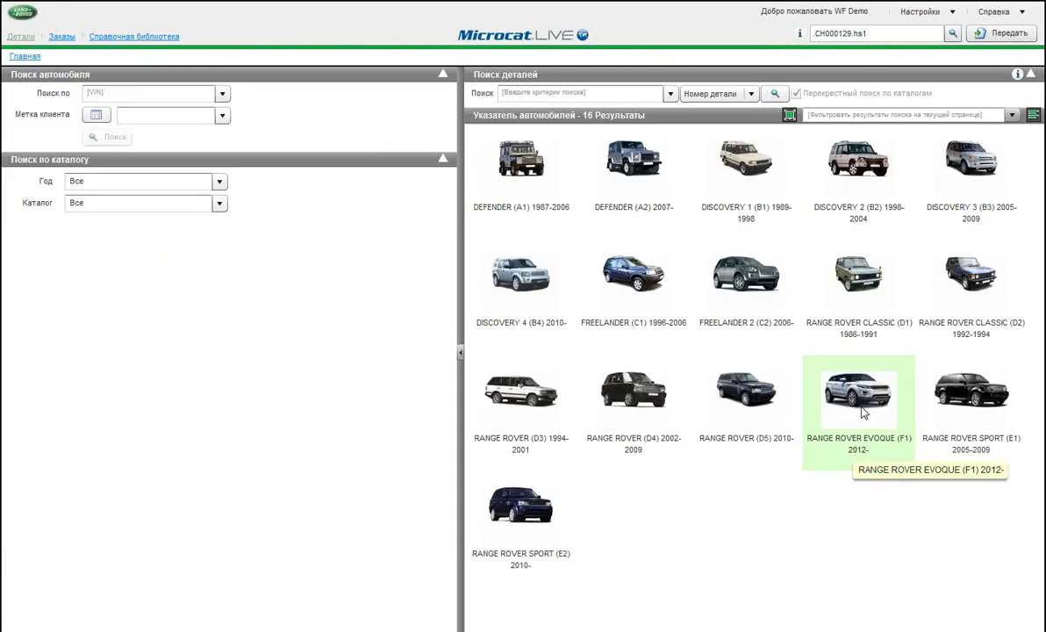
click(864, 412)
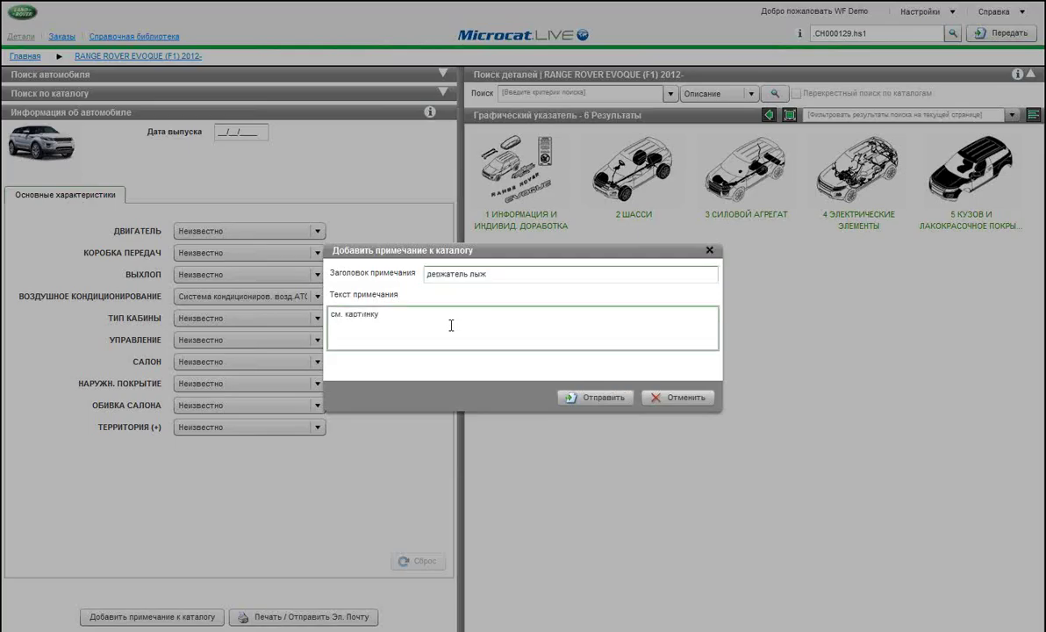
click(590, 399)
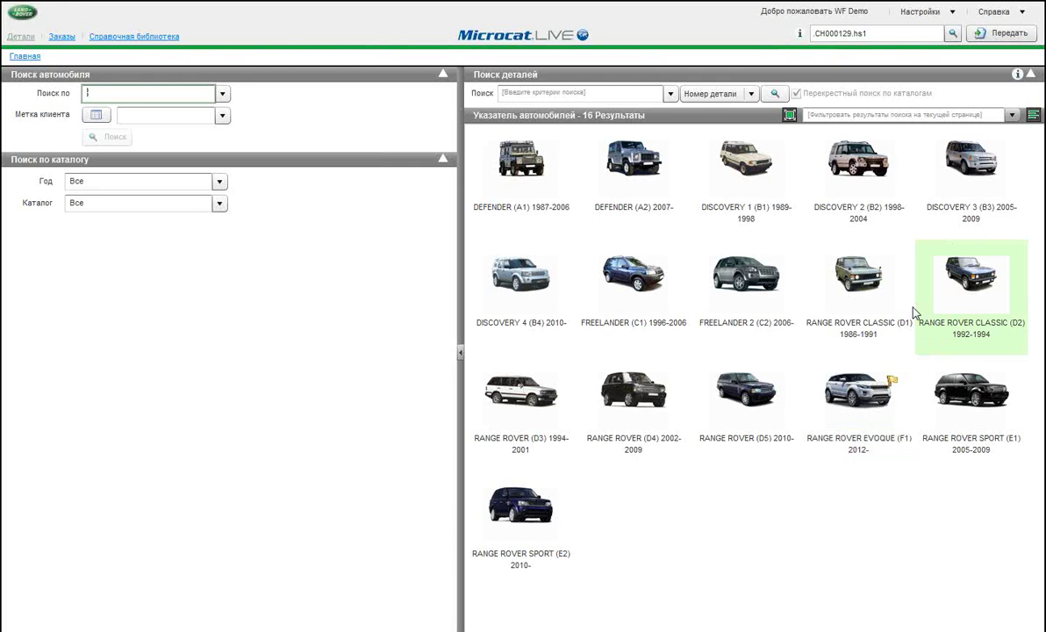
Open the Range Rover Evoque (F1) catalog and view its note in the editor, closing it unchanged.
click(880, 402)
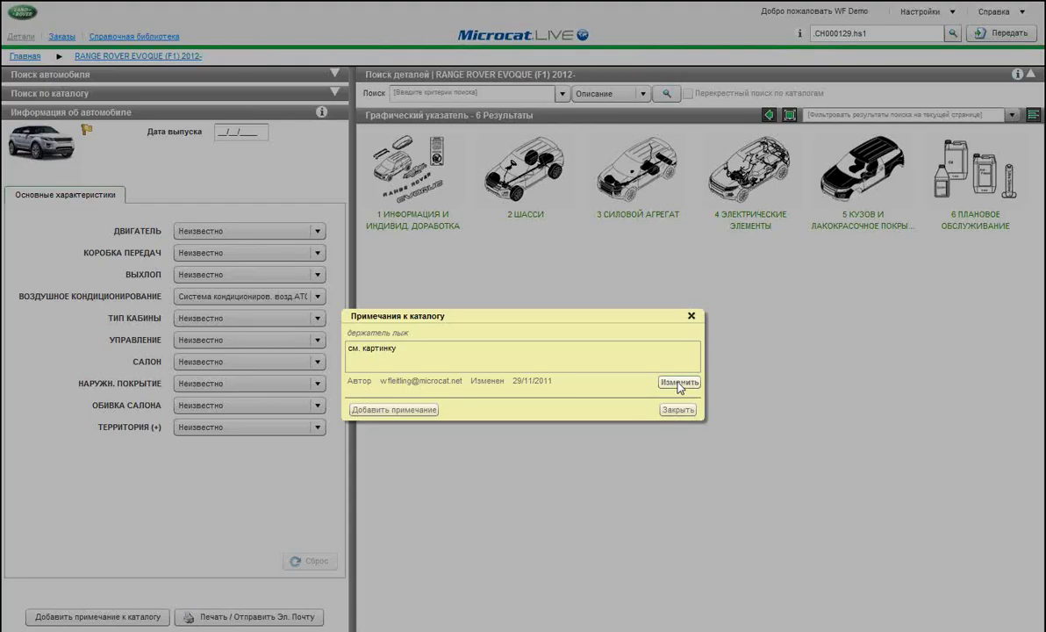
click(679, 383)
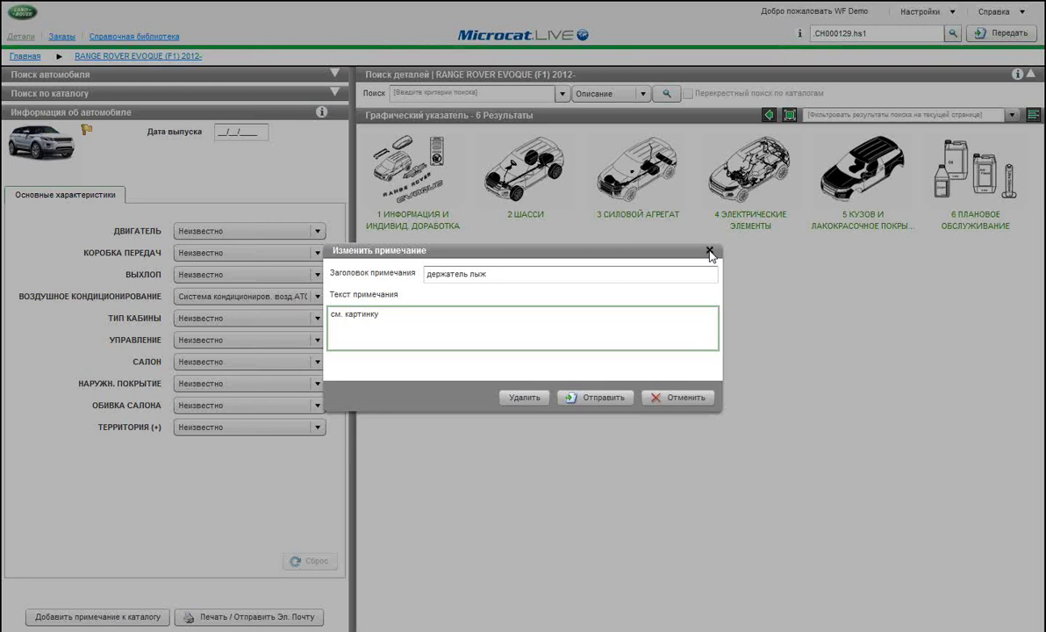
click(709, 251)
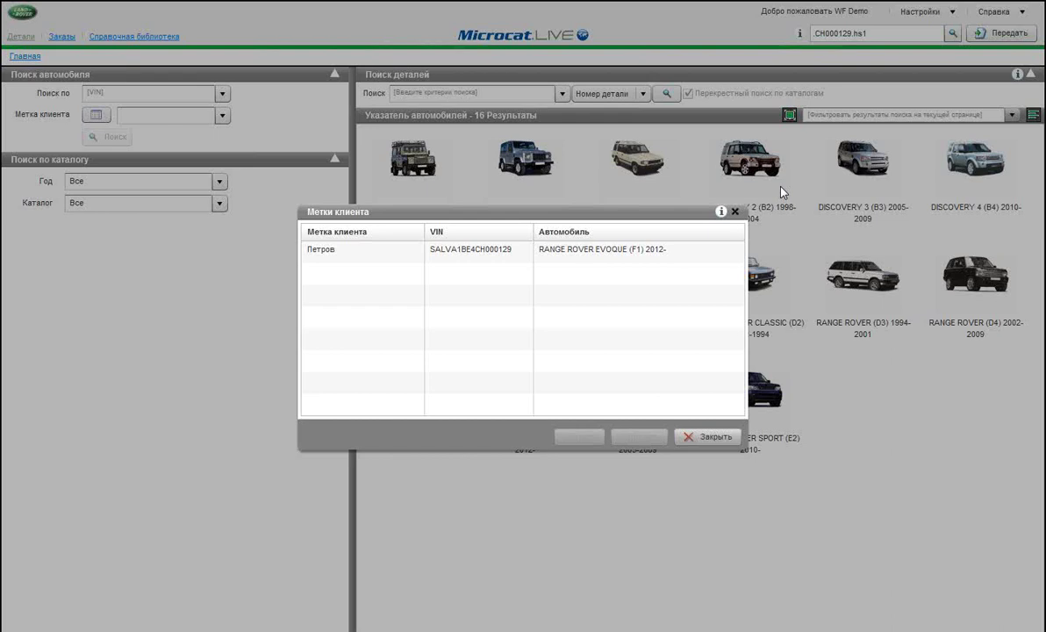
Close the Метки клиента client-labels dialog.
click(734, 212)
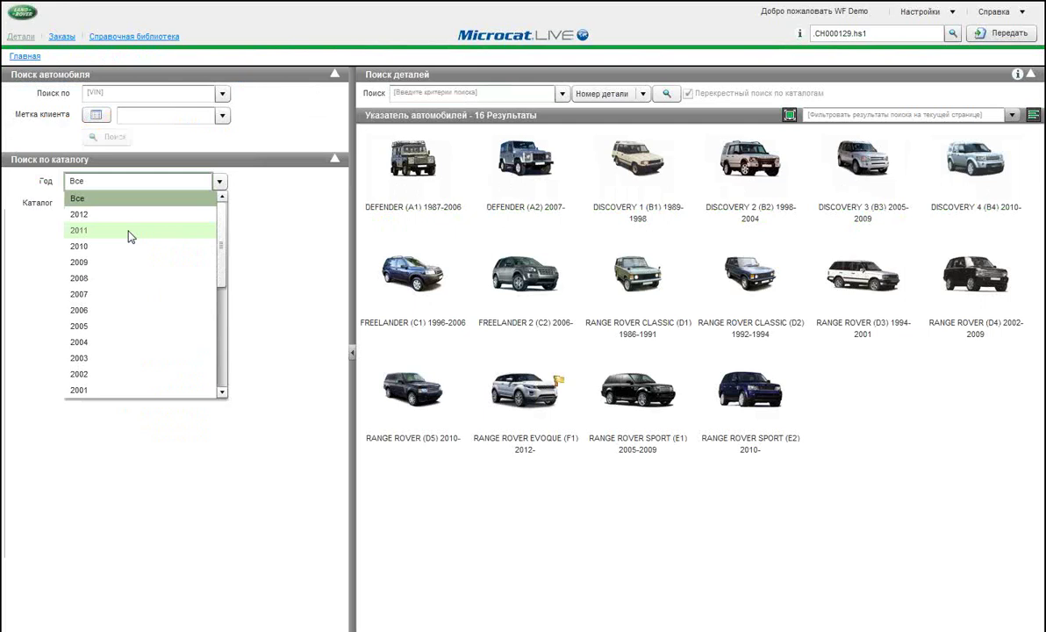
click(130, 231)
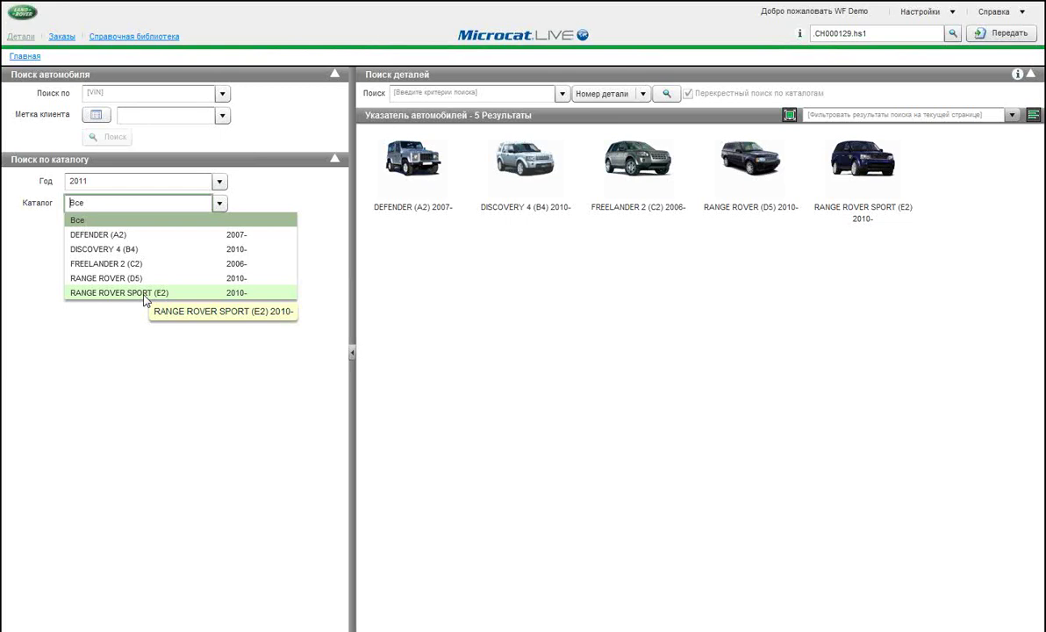
click(146, 294)
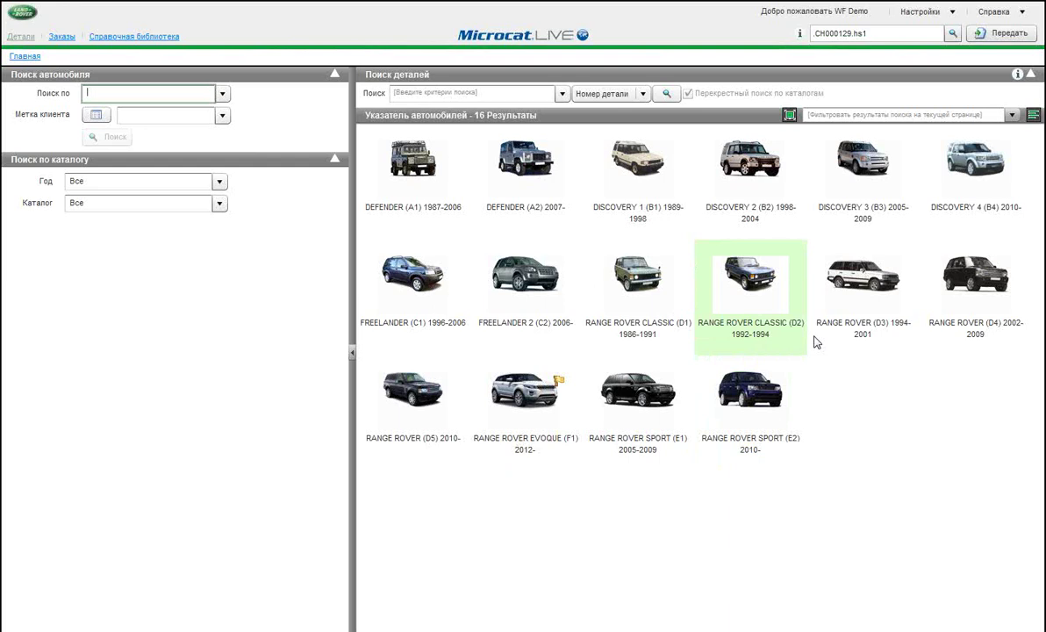
click(924, 110)
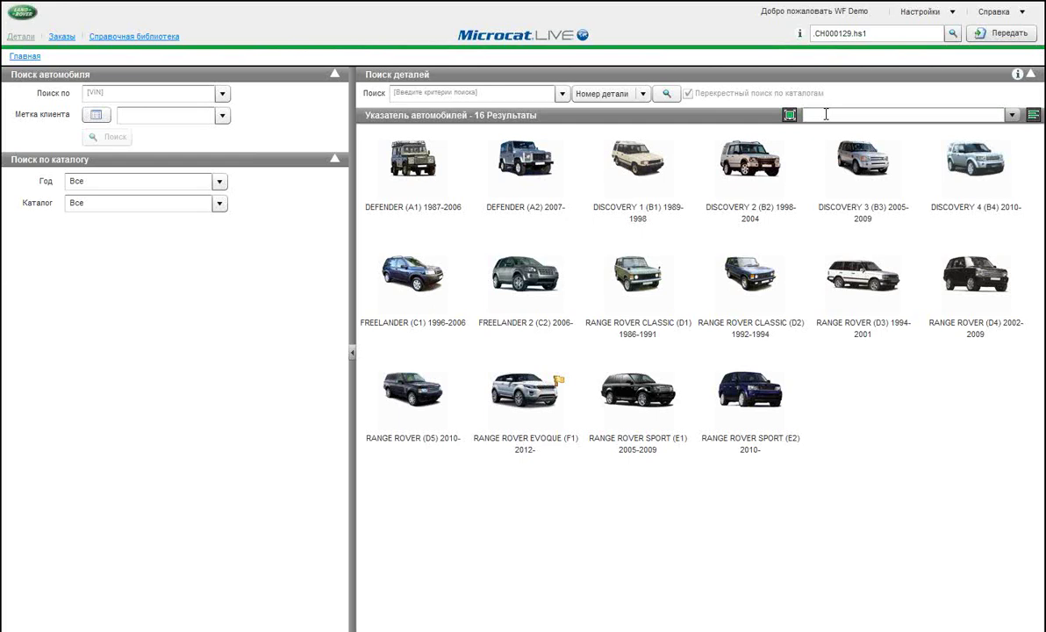
text(d)
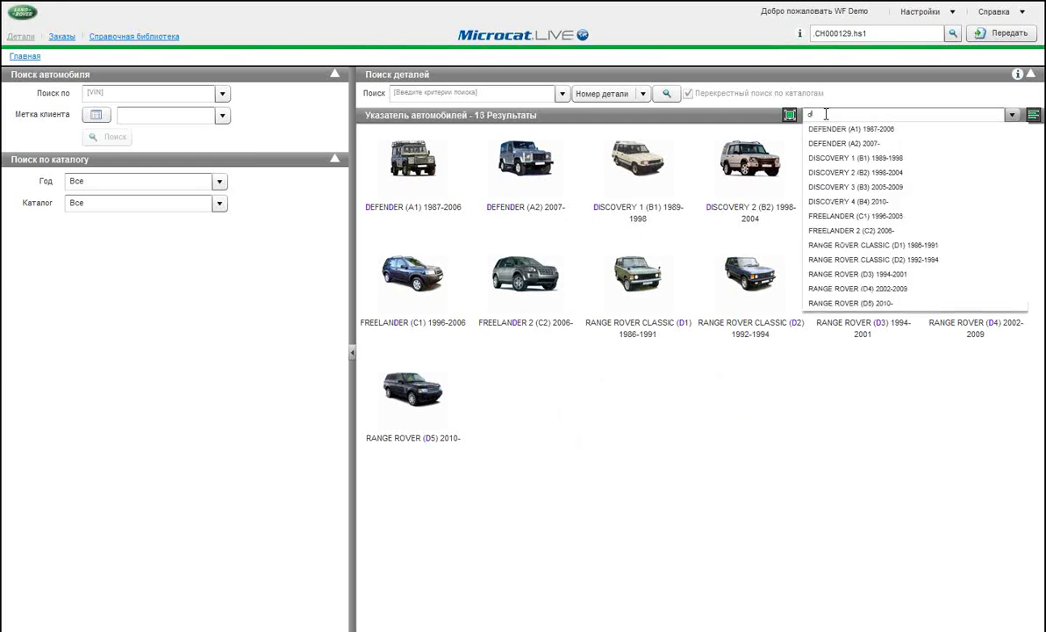
text(4)
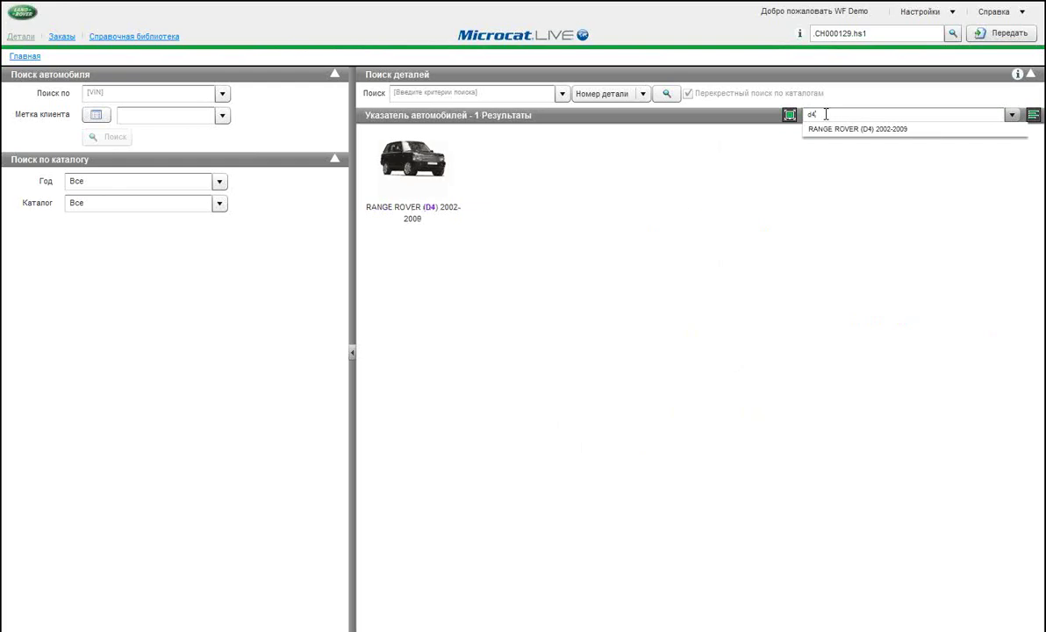
key(BackSpace)
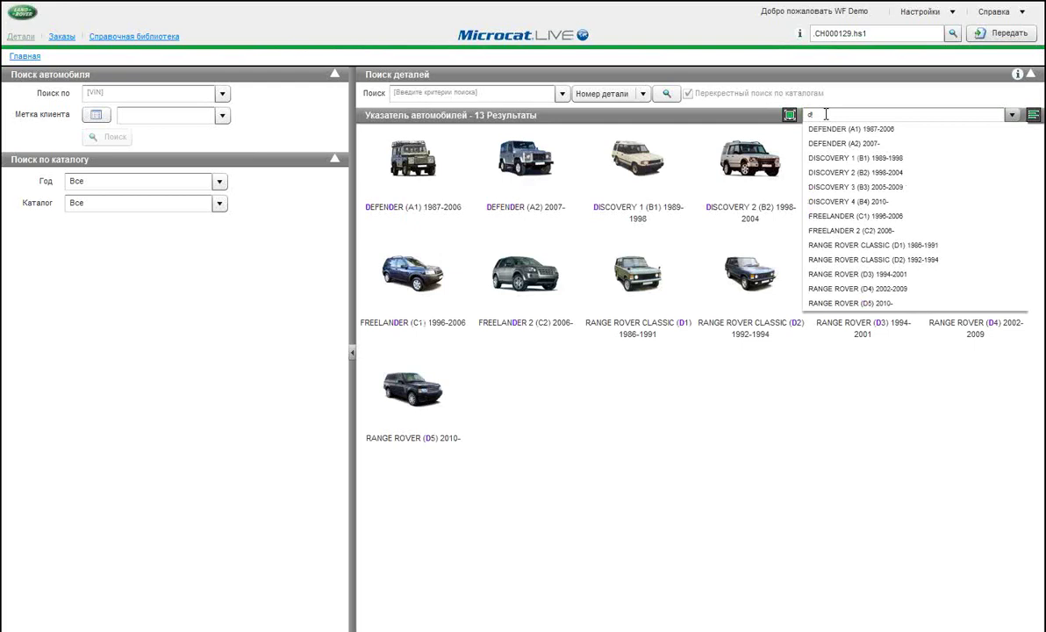
key(BackSpace)
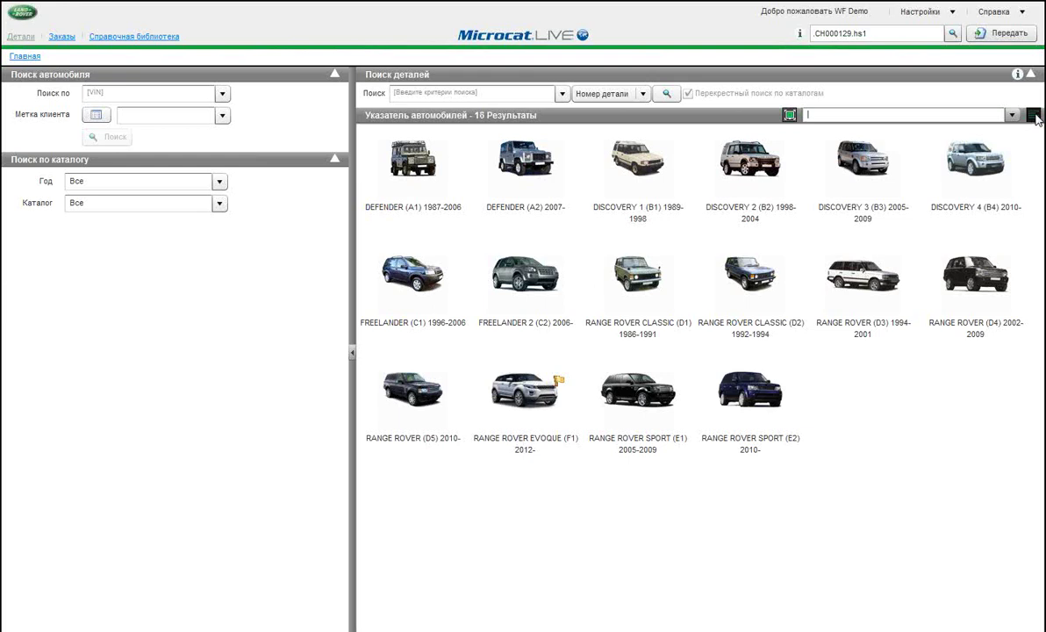
Switch the vehicle index to text-list view and reload the home vehicle list.
click(1033, 115)
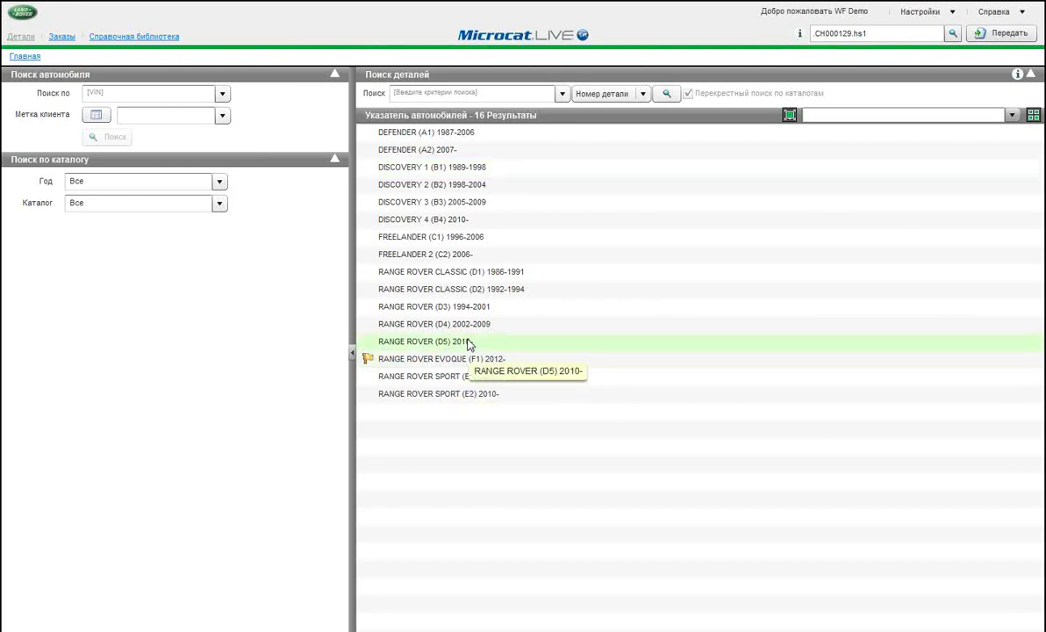
click(27, 56)
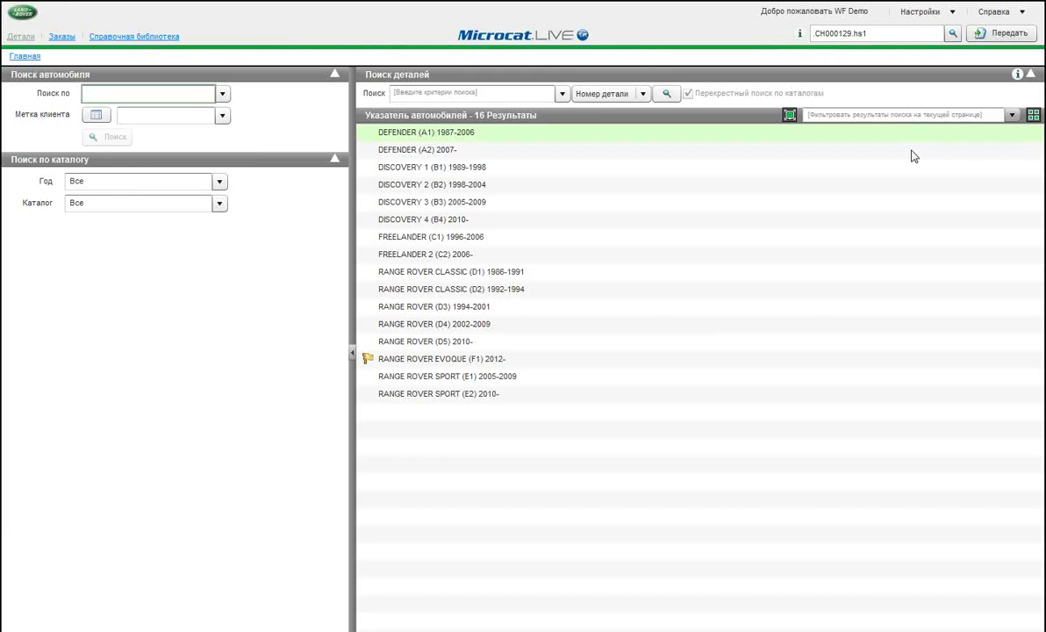
Restore thumbnail view and submit transfer code .CH000129 with 8305 to open its parts illustration.
click(885, 32)
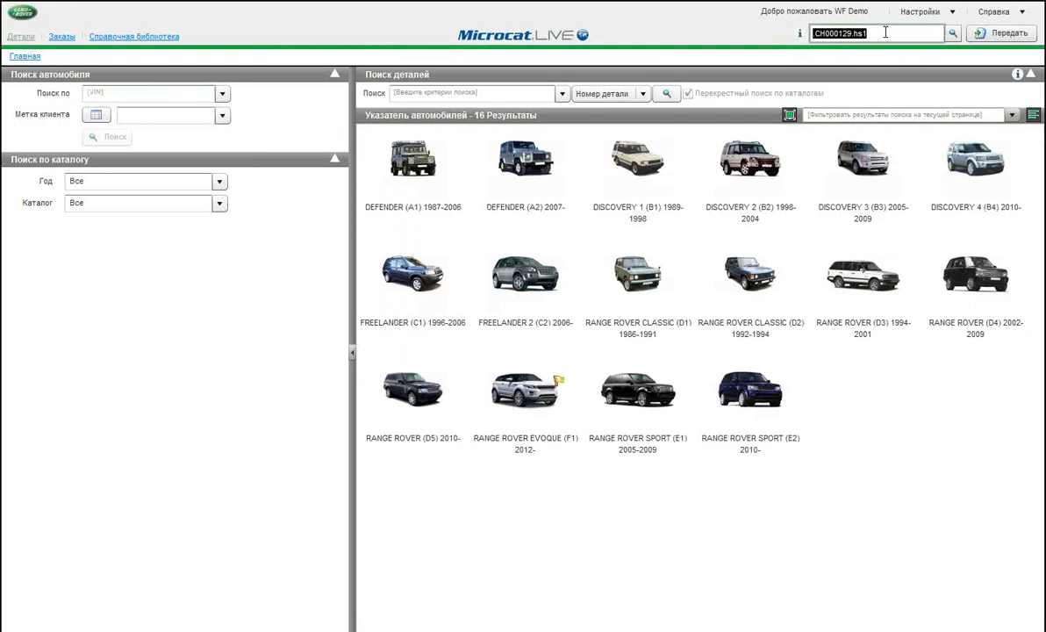
text(.CH000129)
mouse_move(801, 33)
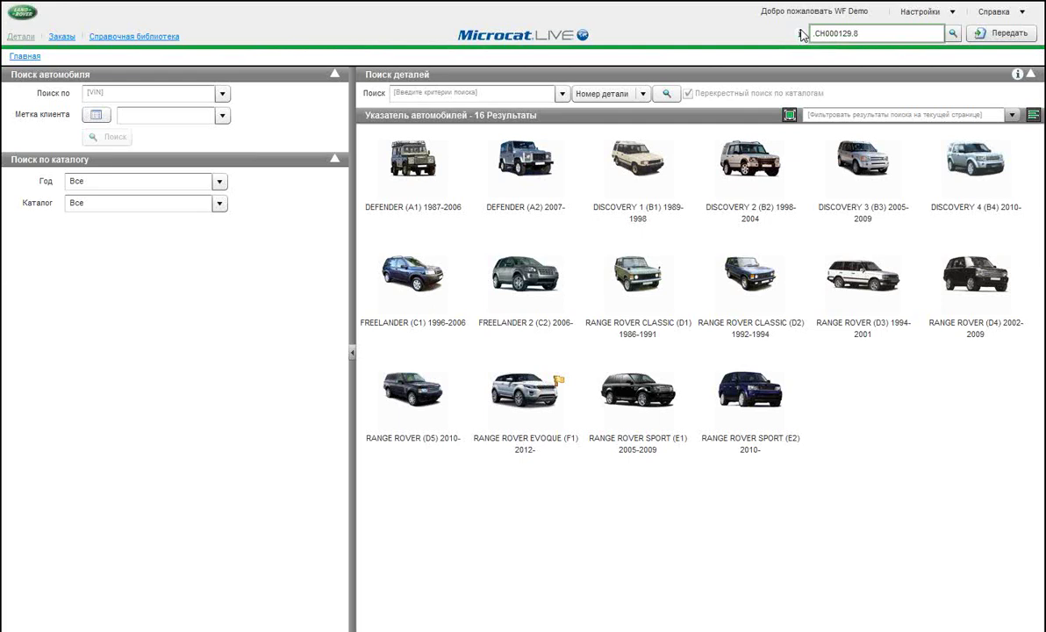
text(83)
text(05)
key(Return)
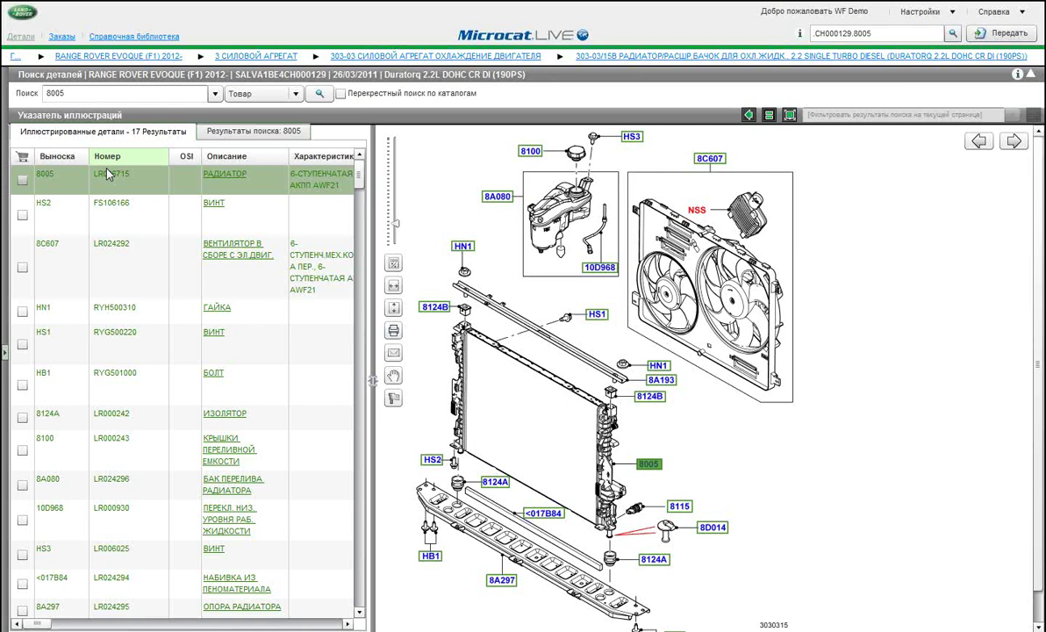
click(15, 57)
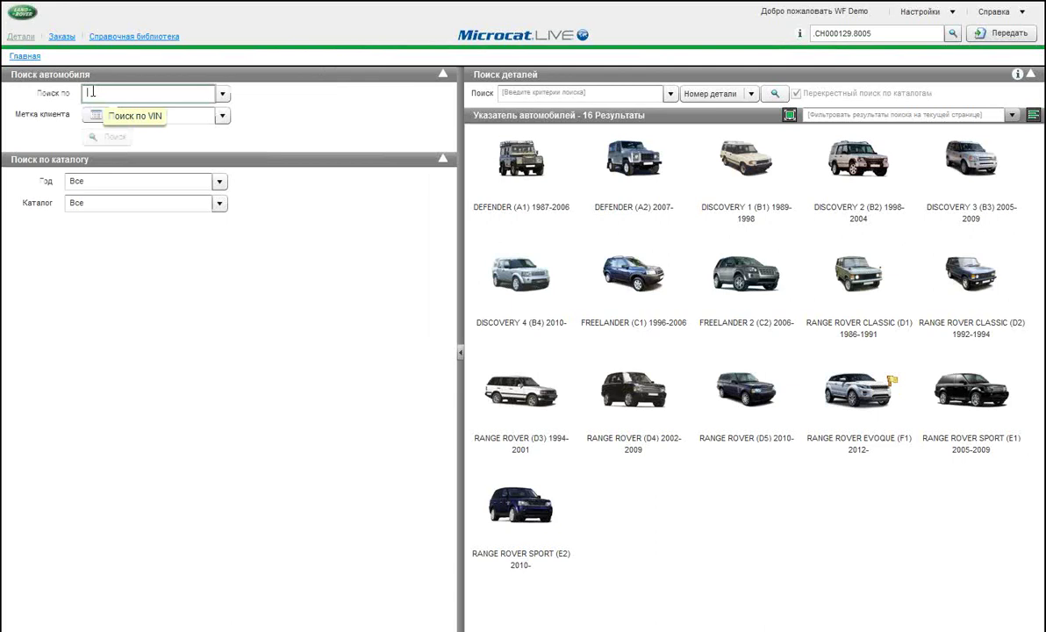
text(CH000129)
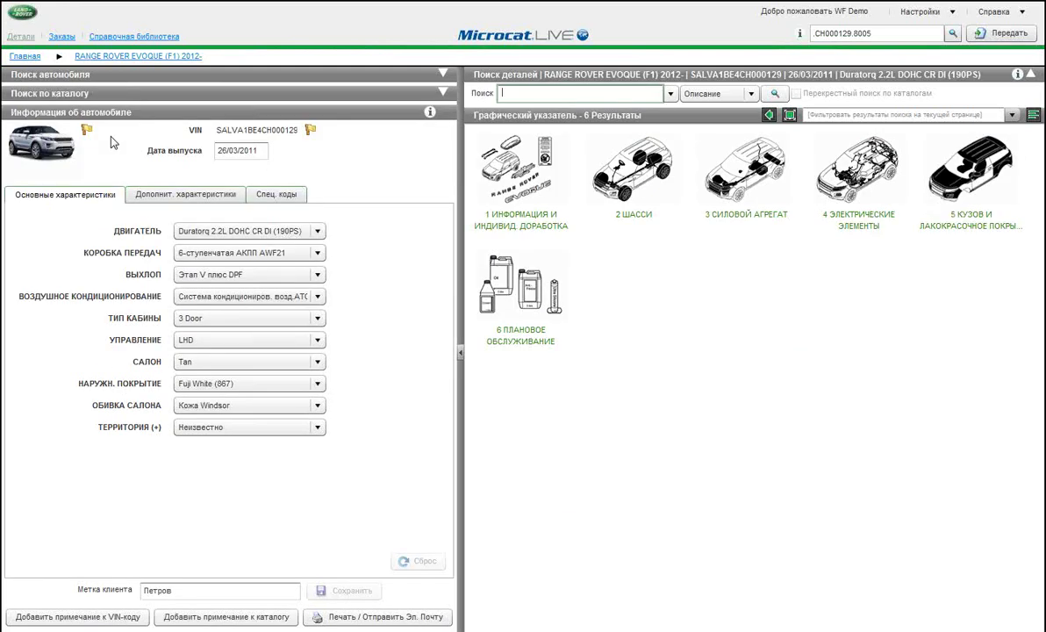
click(25, 56)
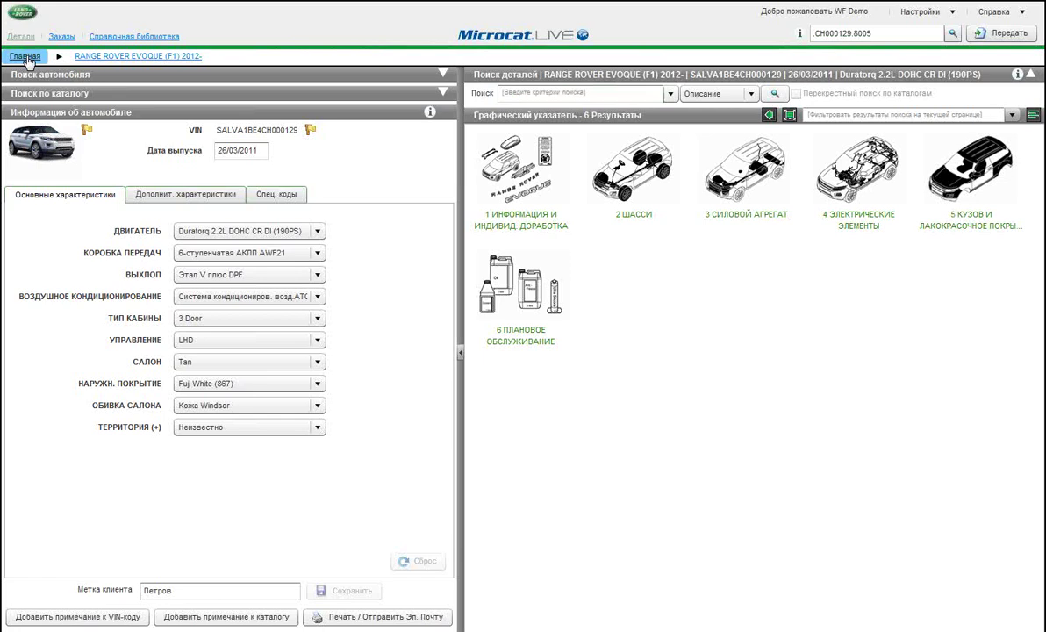
click(25, 56)
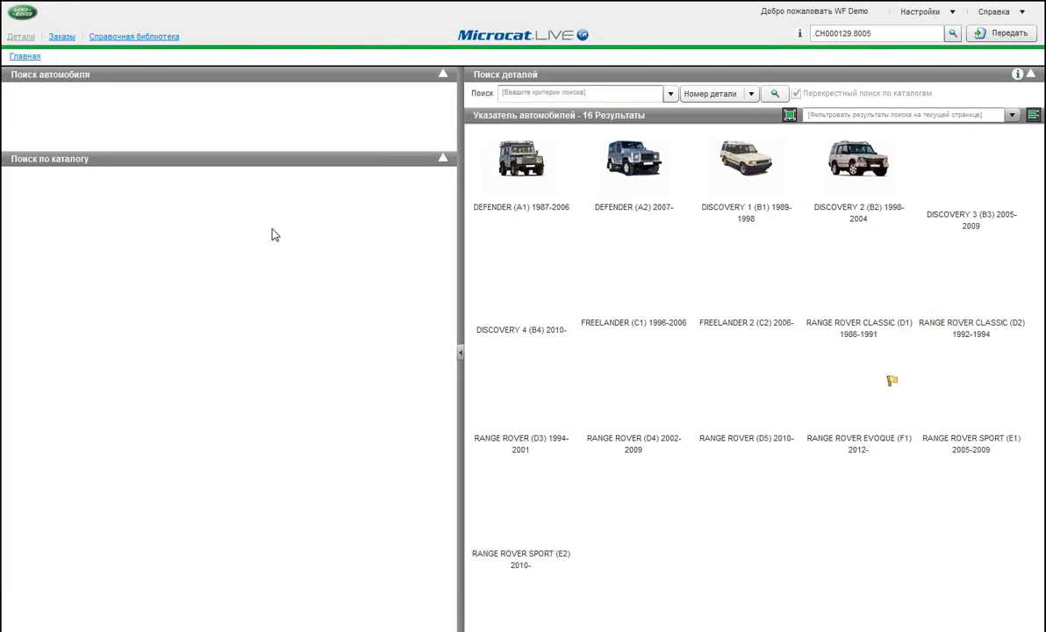
click(671, 94)
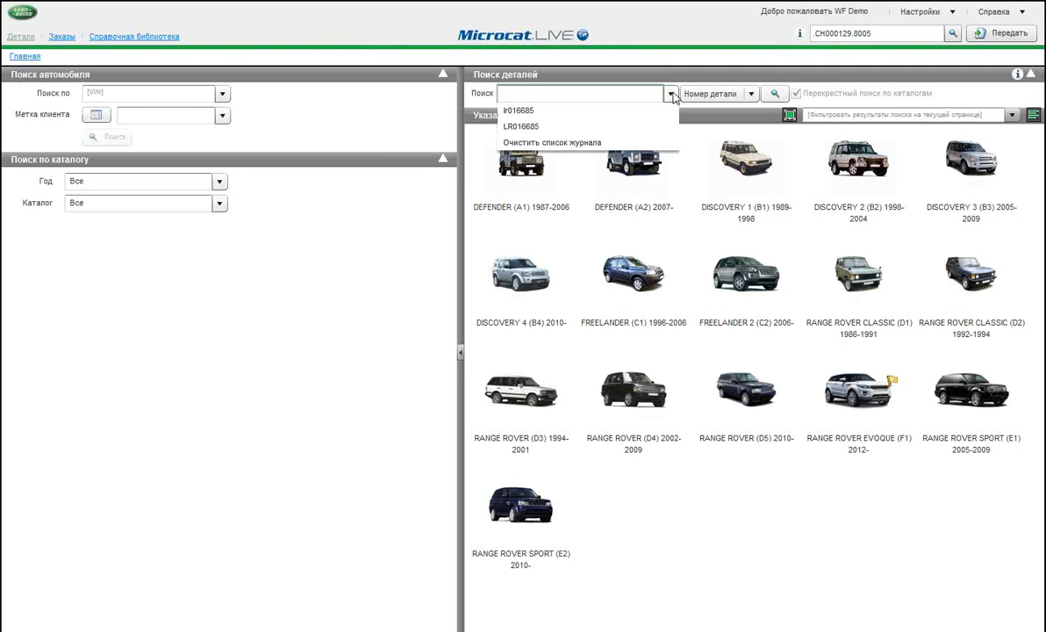
click(586, 111)
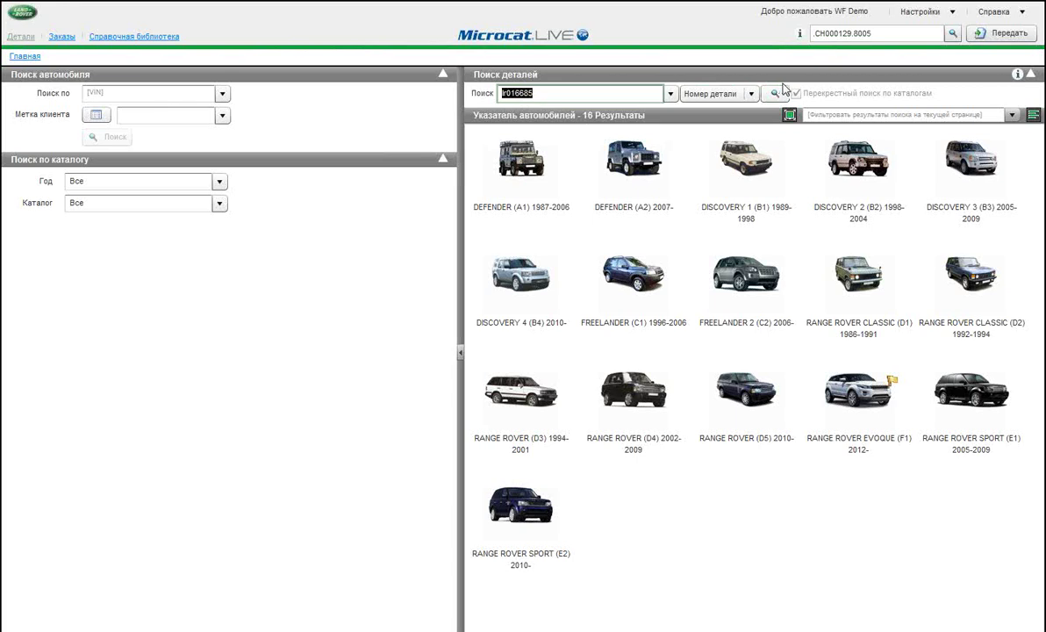
click(777, 93)
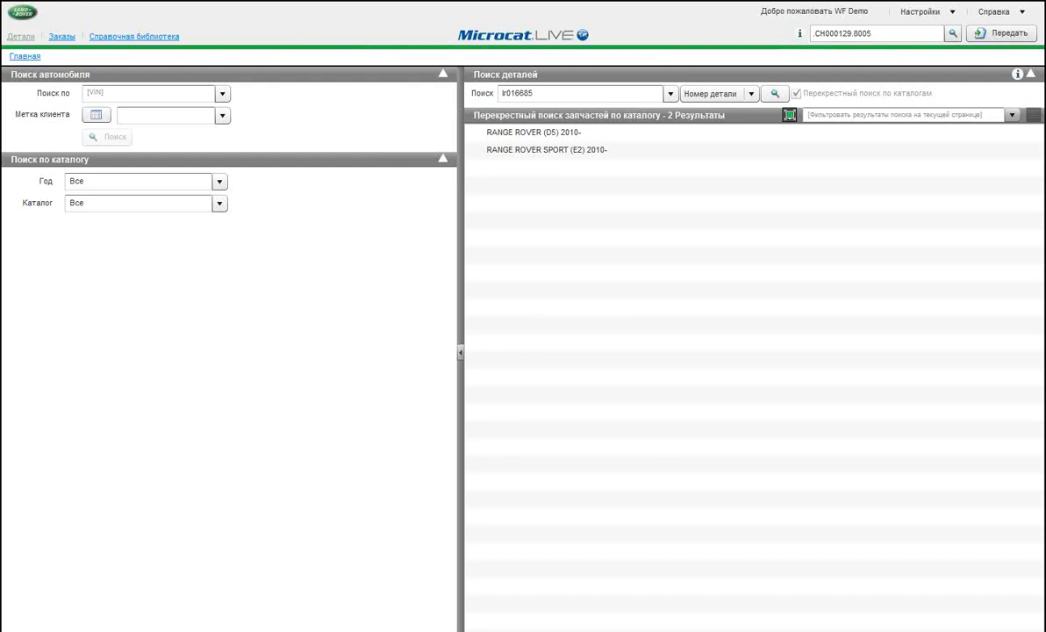
click(25, 57)
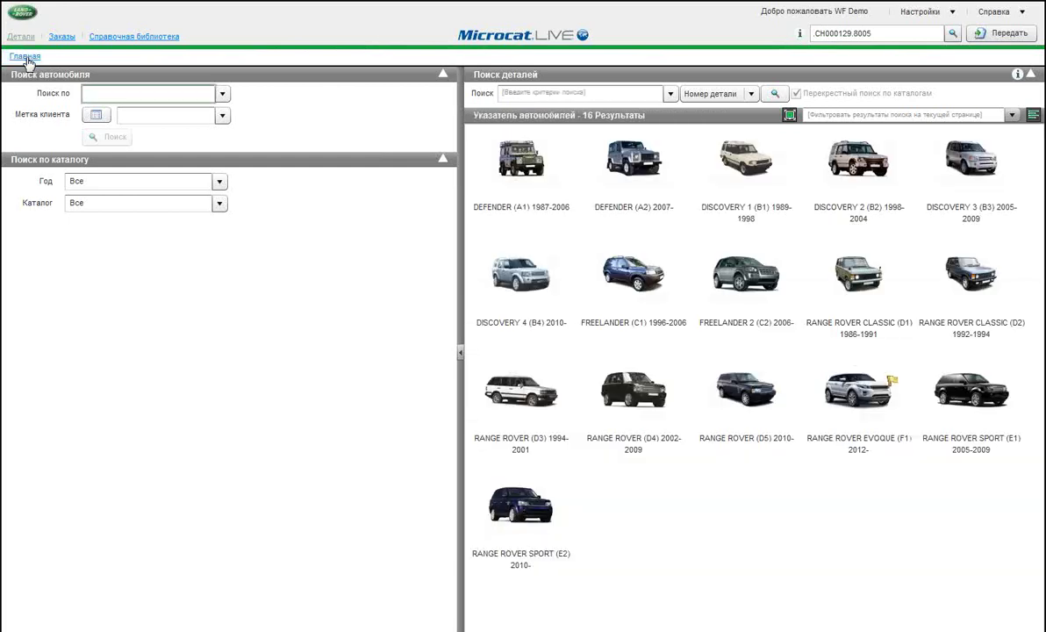
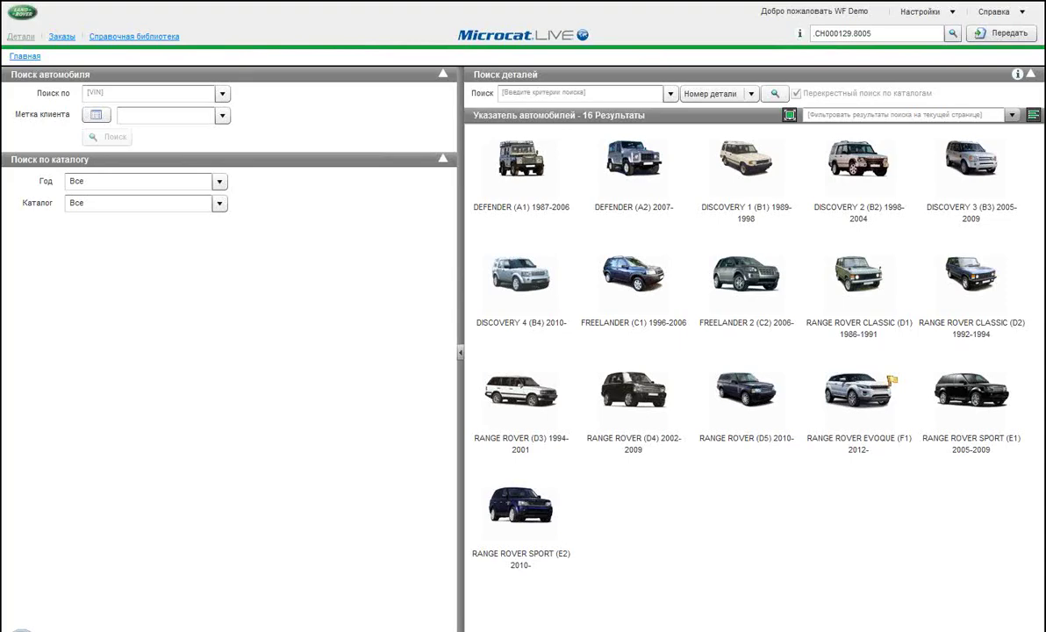
Load the Range Rover Evoque (F1) 2012- from the saved VIN and review the Описание search types.
click(217, 96)
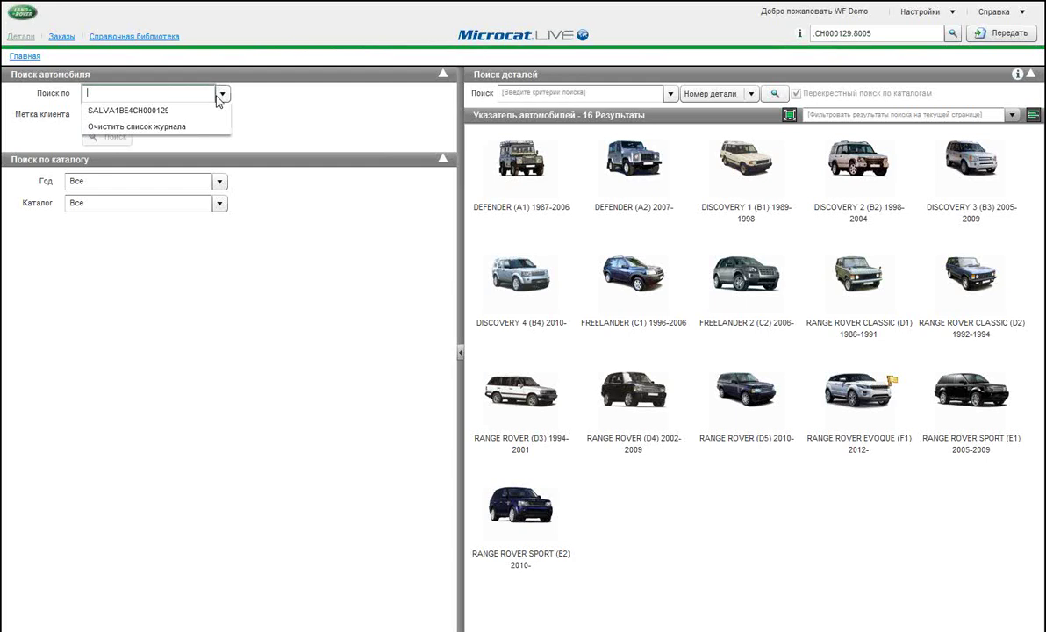
click(179, 110)
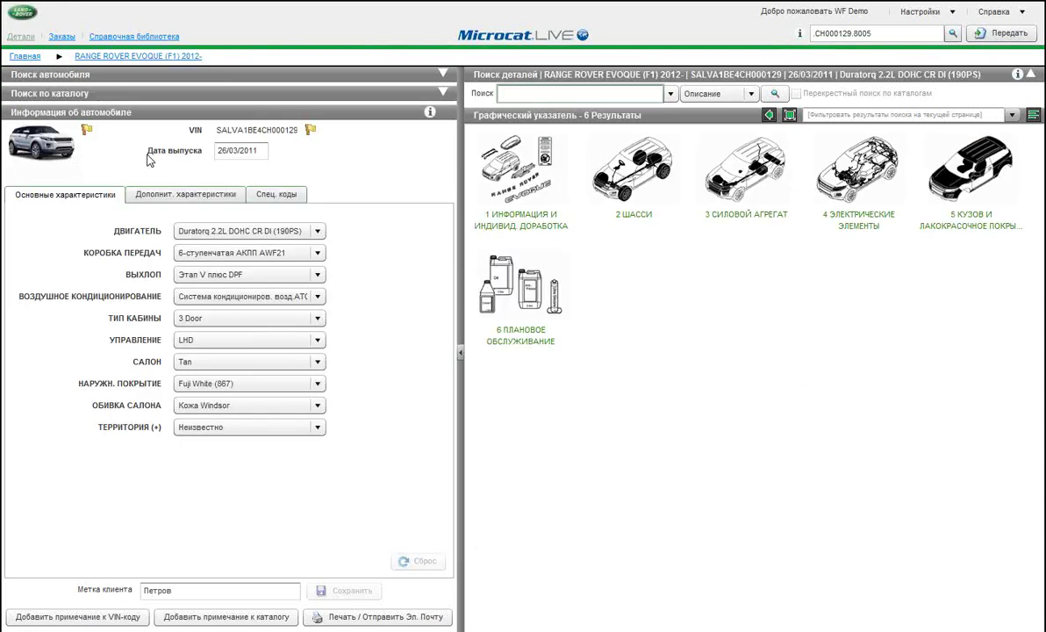
click(741, 93)
click(737, 106)
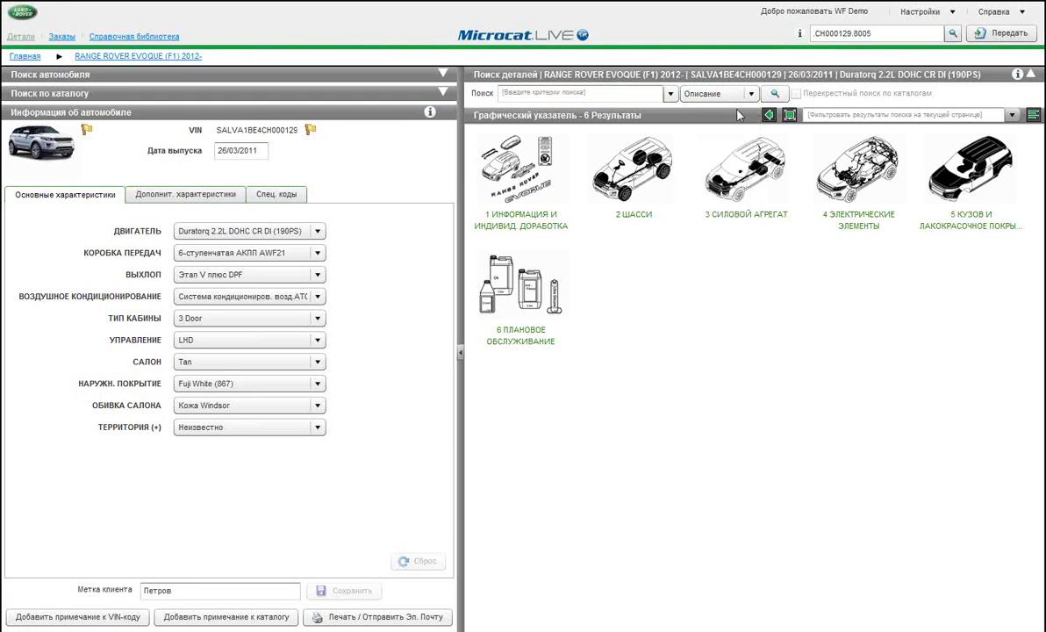
Search Evoque parts for the earlier term пыльник and widen the three results to full width.
click(672, 95)
click(671, 94)
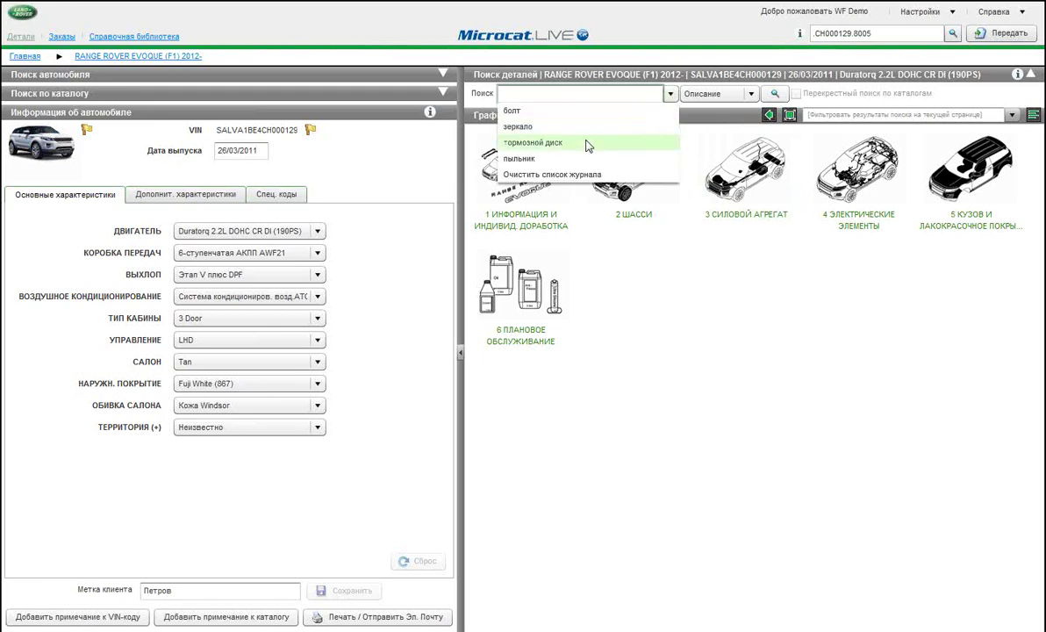
click(605, 158)
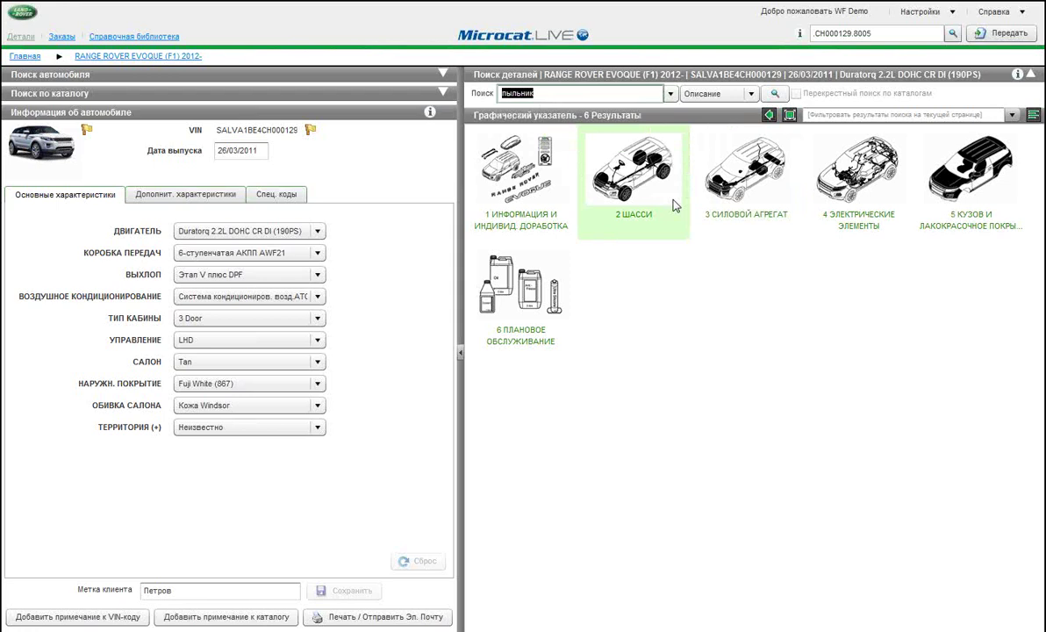
click(746, 467)
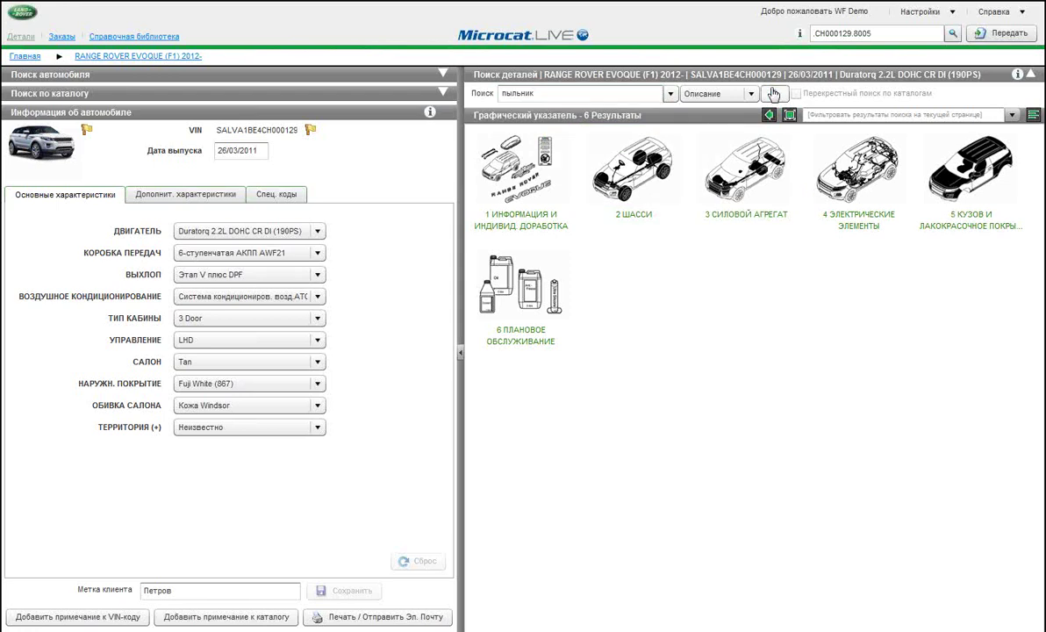
click(773, 93)
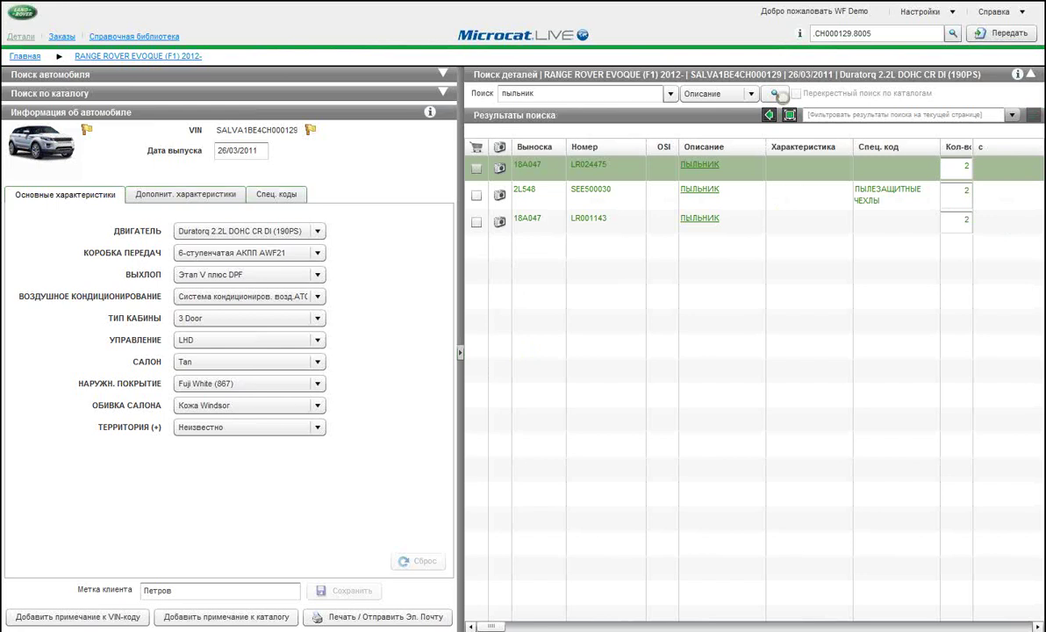
click(769, 116)
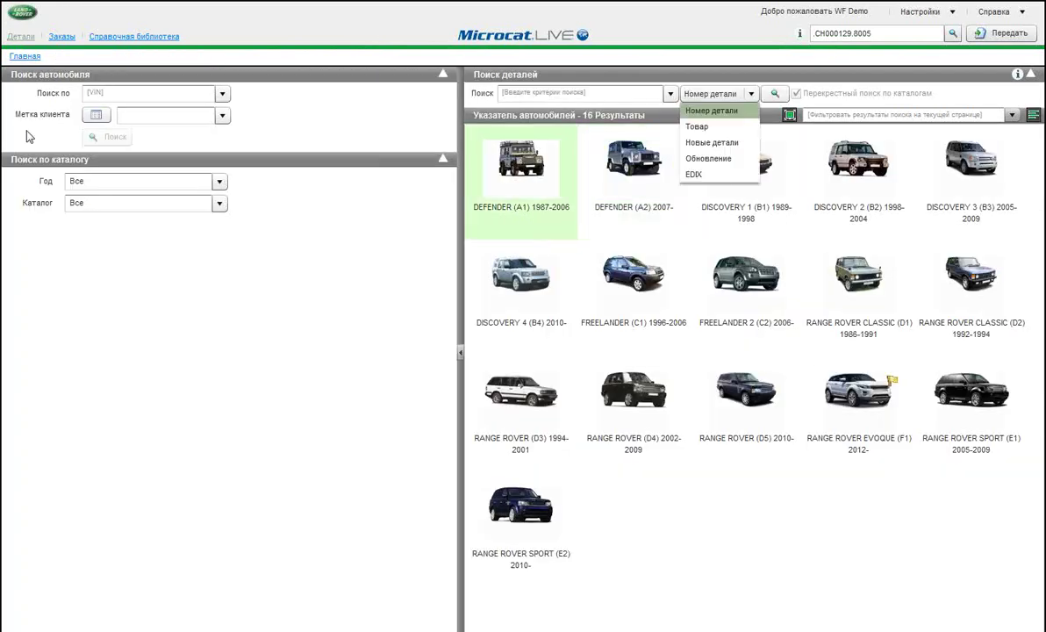
Reload the Range Rover Evoque (F1) 2012- from its saved VIN.
click(149, 93)
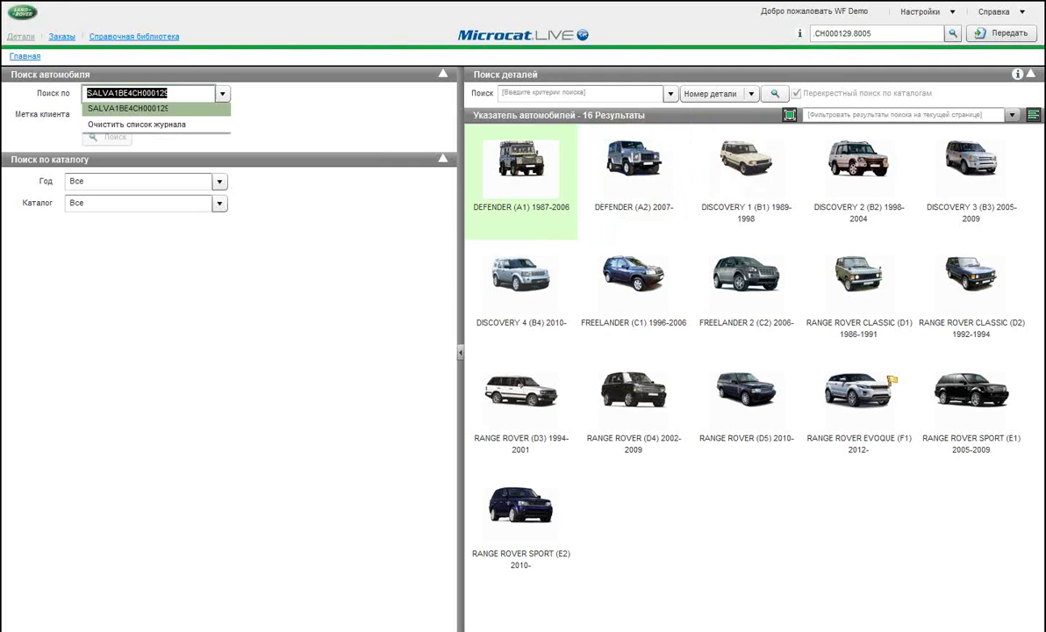
key(Return)
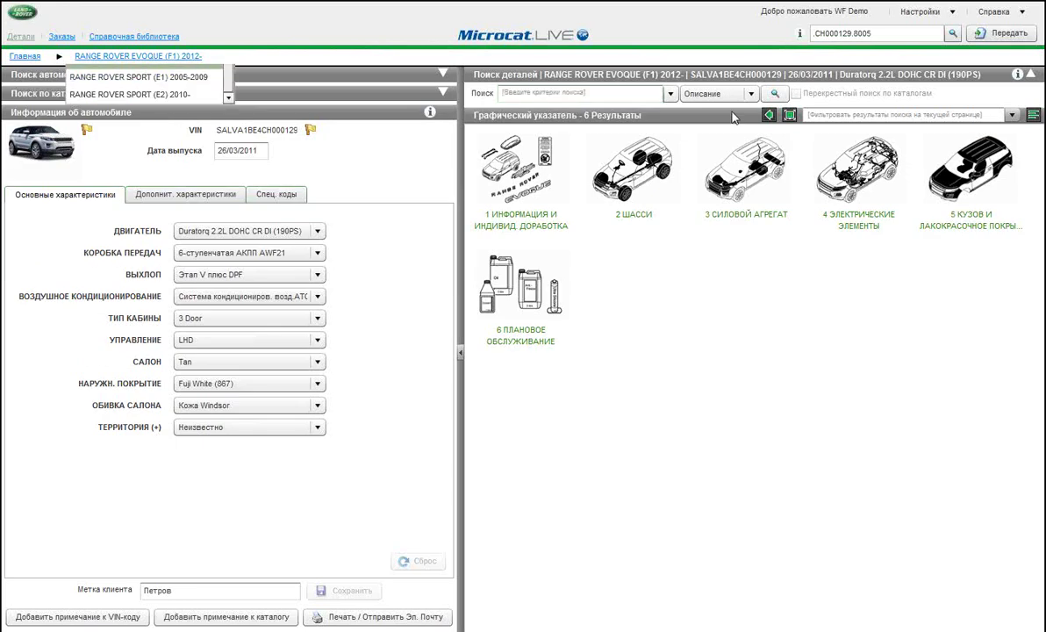
Search for тормозной диск and show both results, LR027123 and LR007055, full width.
click(670, 93)
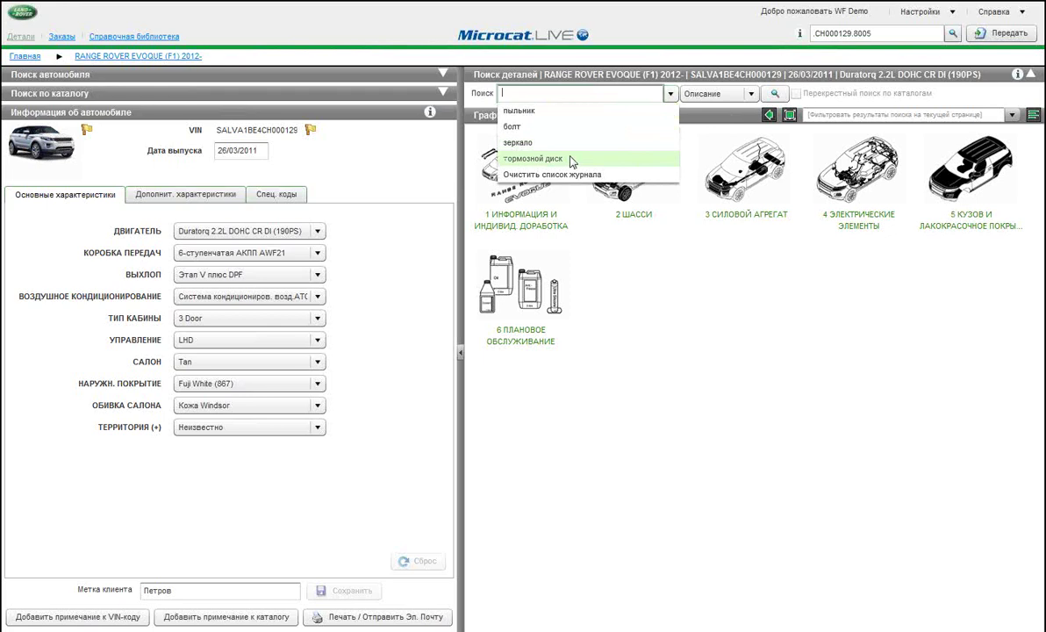
click(571, 159)
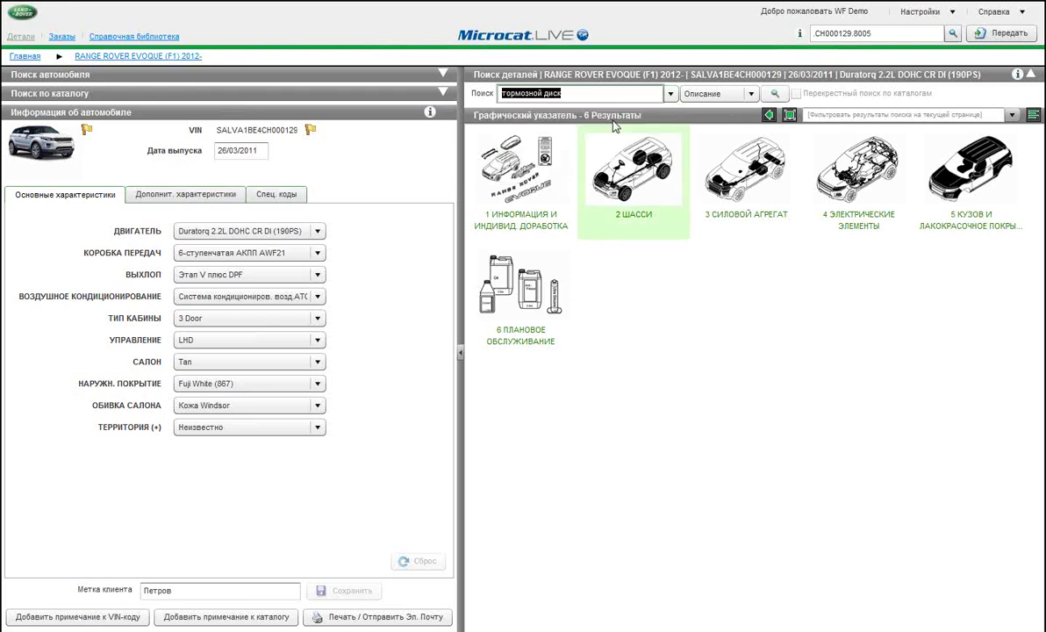
click(772, 94)
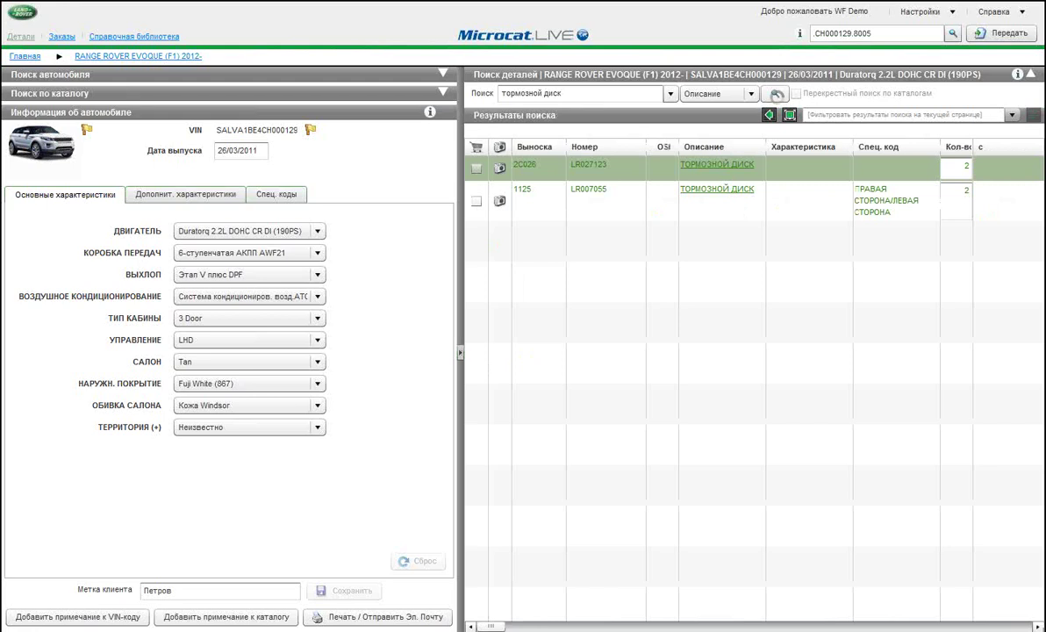
click(460, 352)
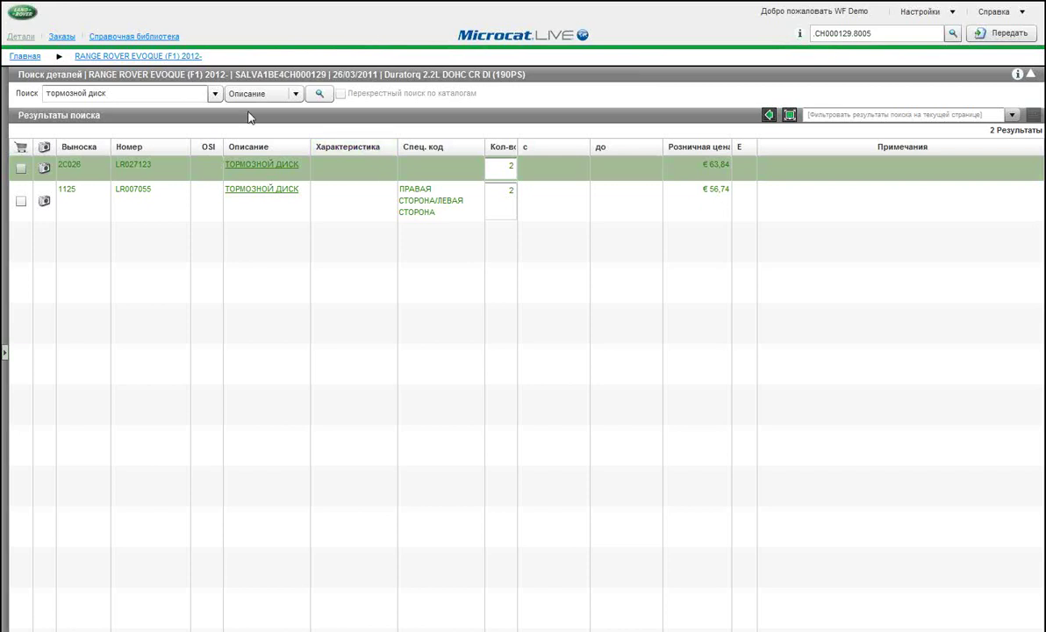
Switch the search type to Товар, clear the old term, and go back to the Evoque graphic index.
click(296, 95)
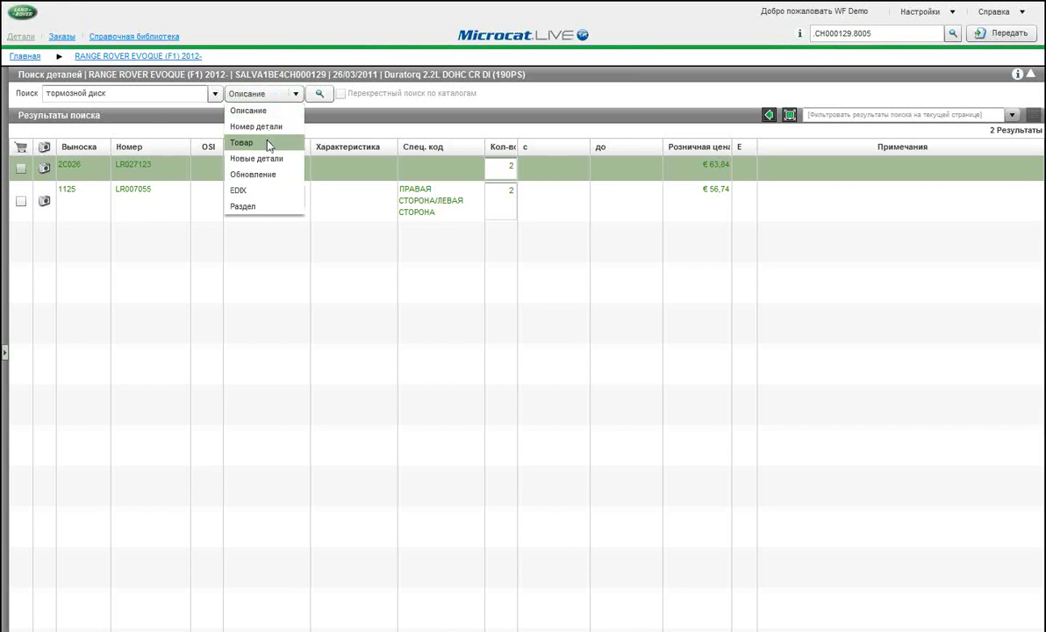
click(269, 144)
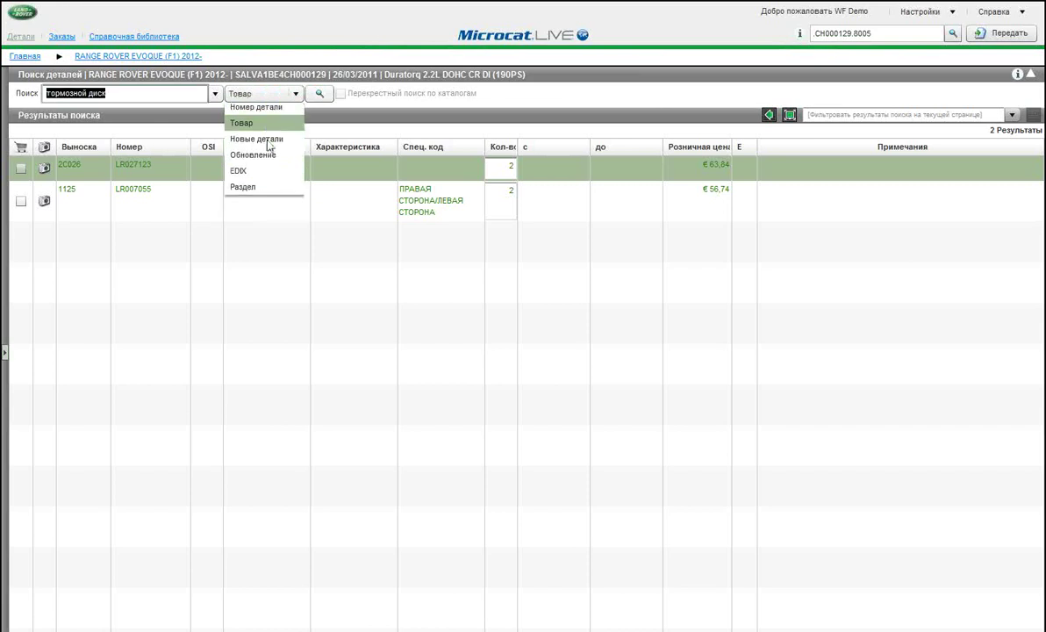
key(BackSpace)
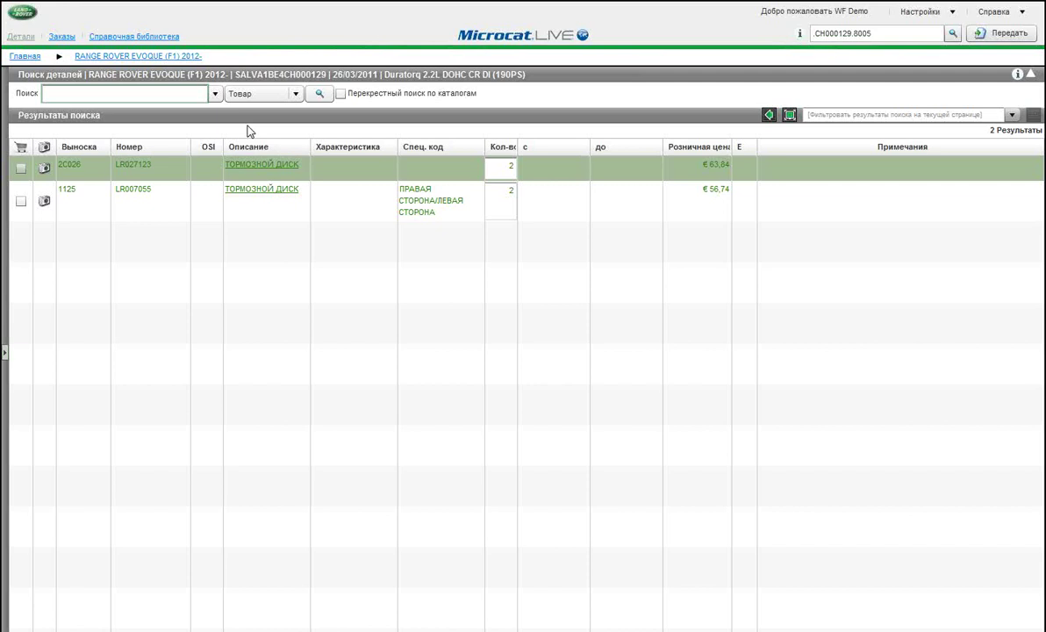
click(215, 94)
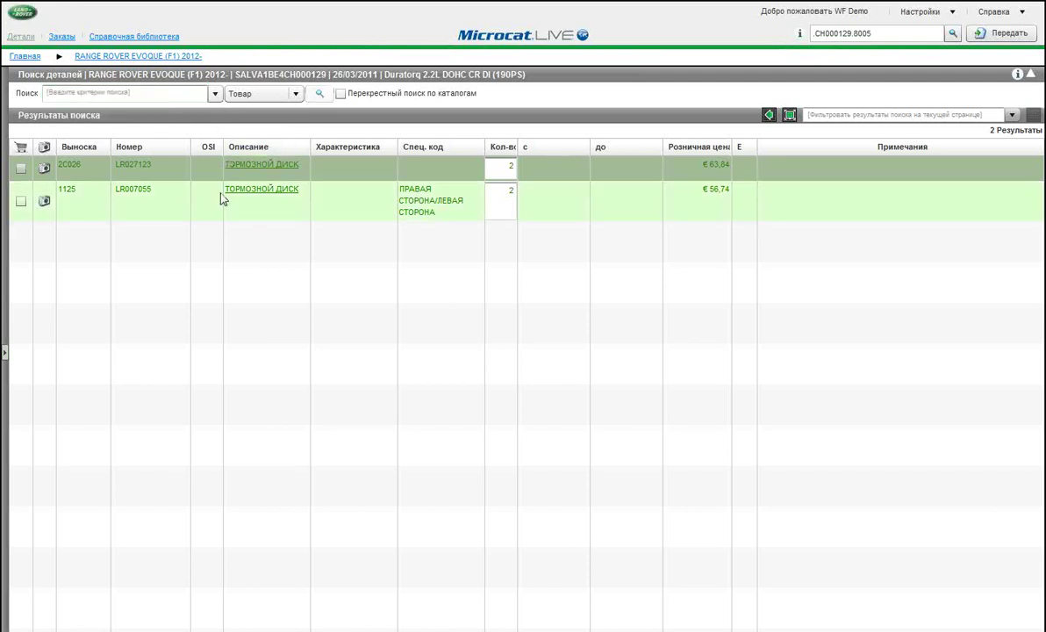
click(215, 94)
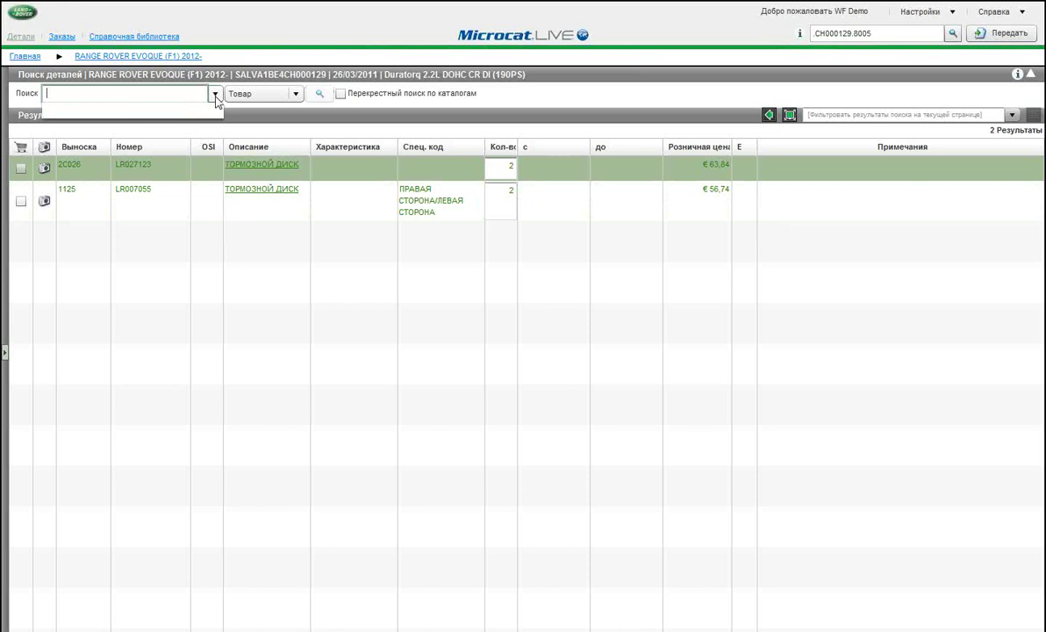
click(138, 56)
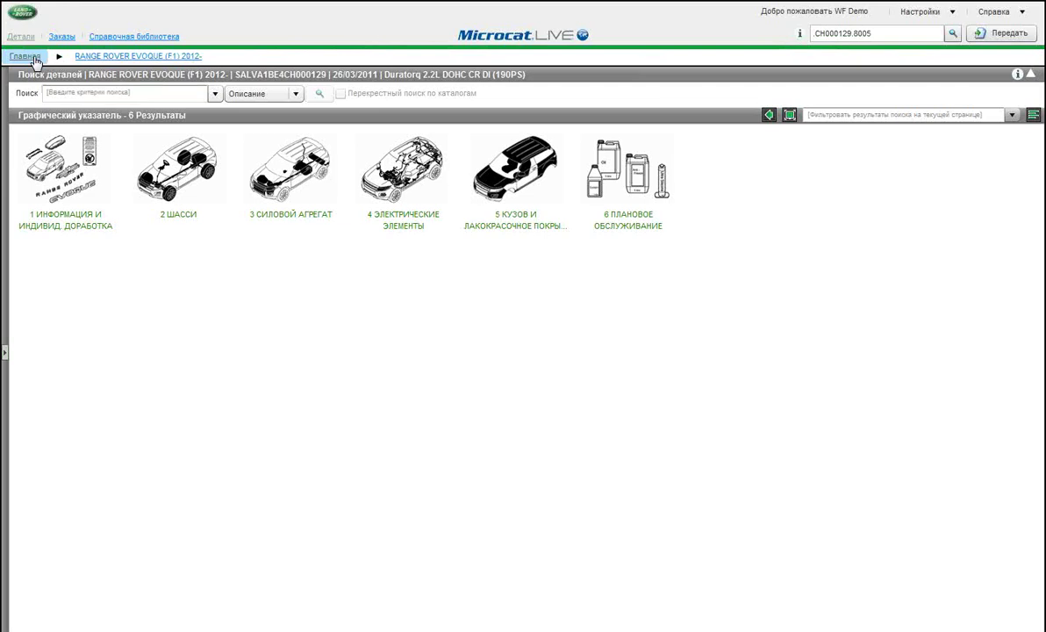
Reload the Evoque from its saved VIN and paste item number 8005 into the part search.
click(24, 56)
double_click(149, 93)
key(Down)
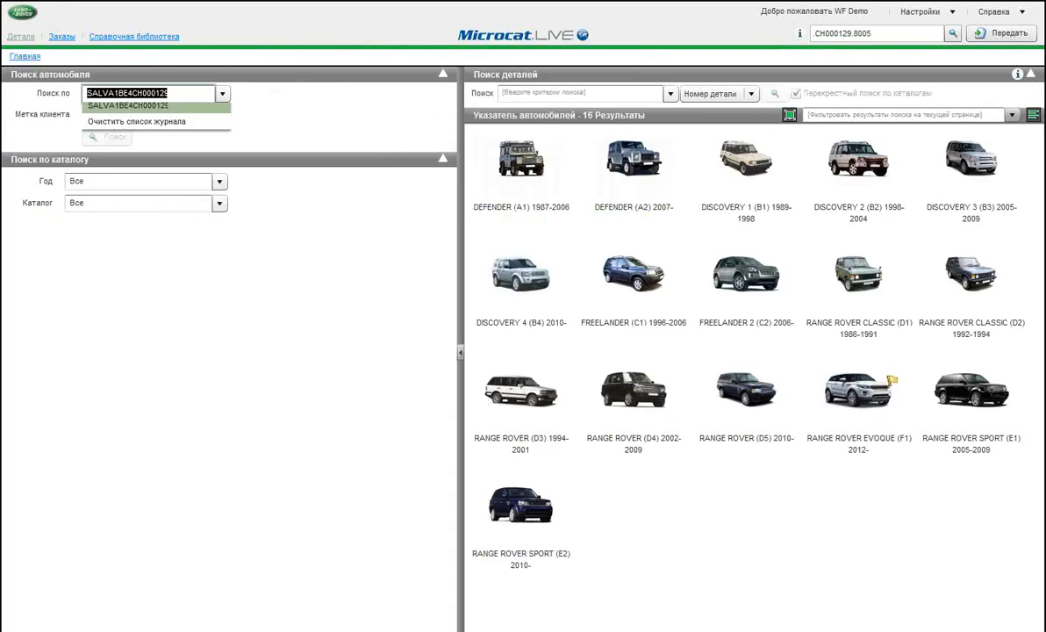
key(Return)
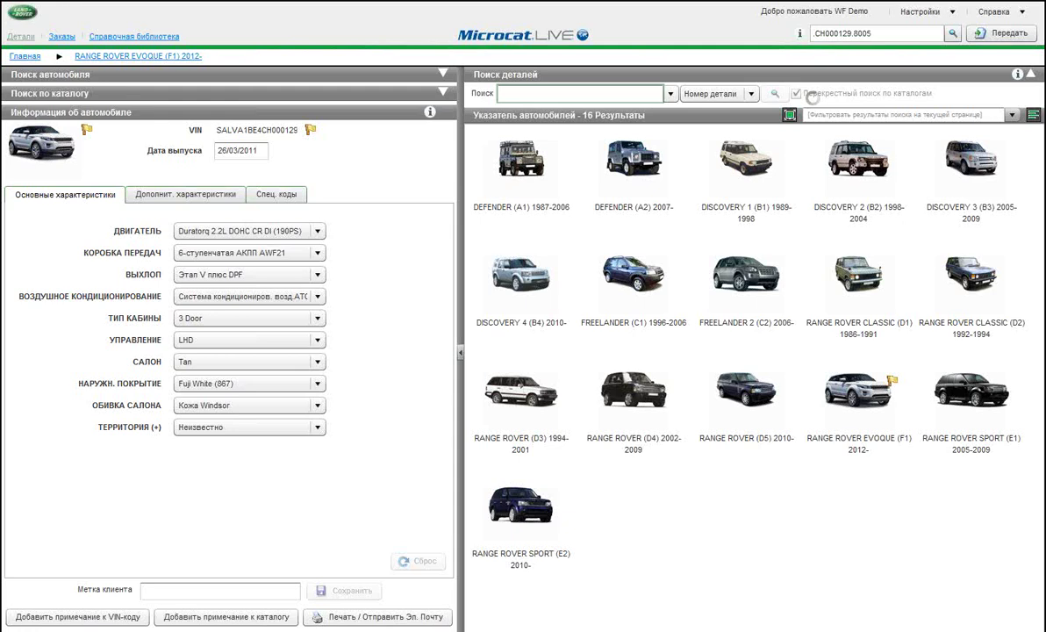
text(.8005.)
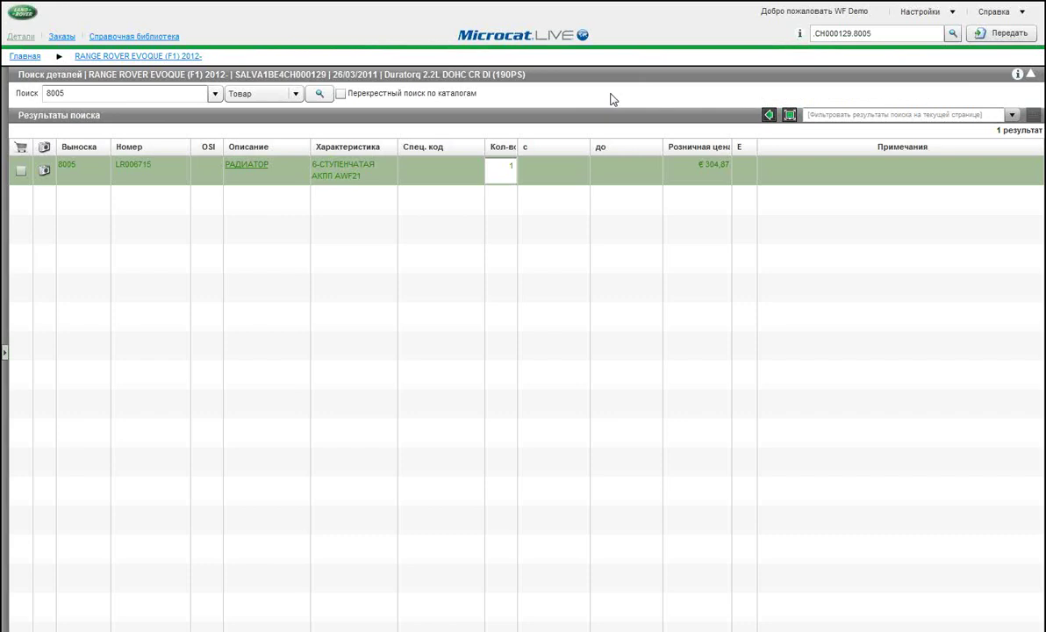
Add callouts 16612, 16892, 16700 and 16005 after 8005 in the item search.
click(248, 146)
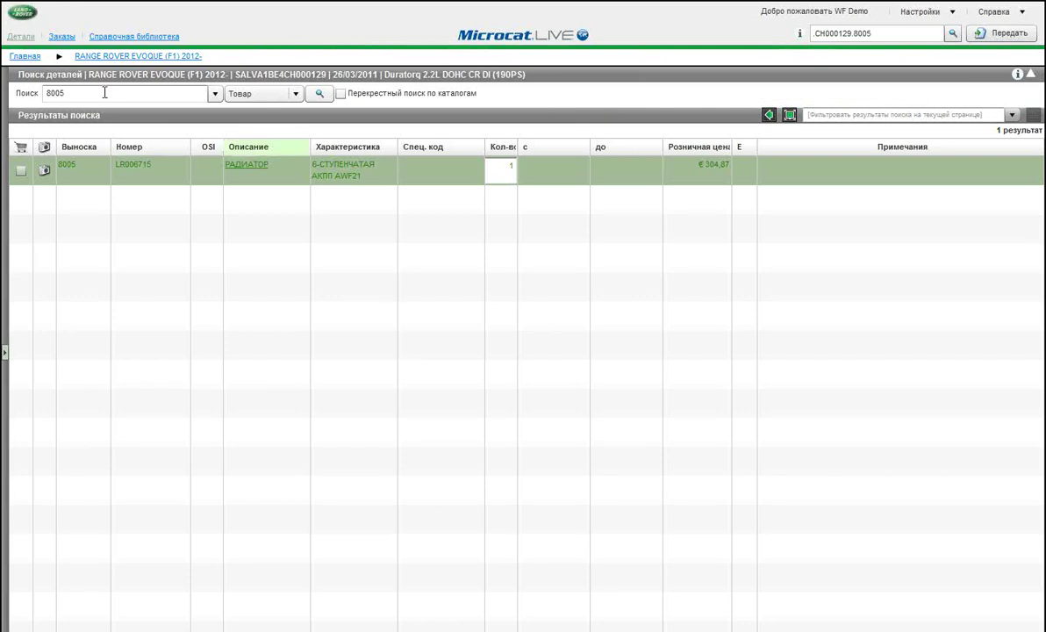
double_click(104, 92)
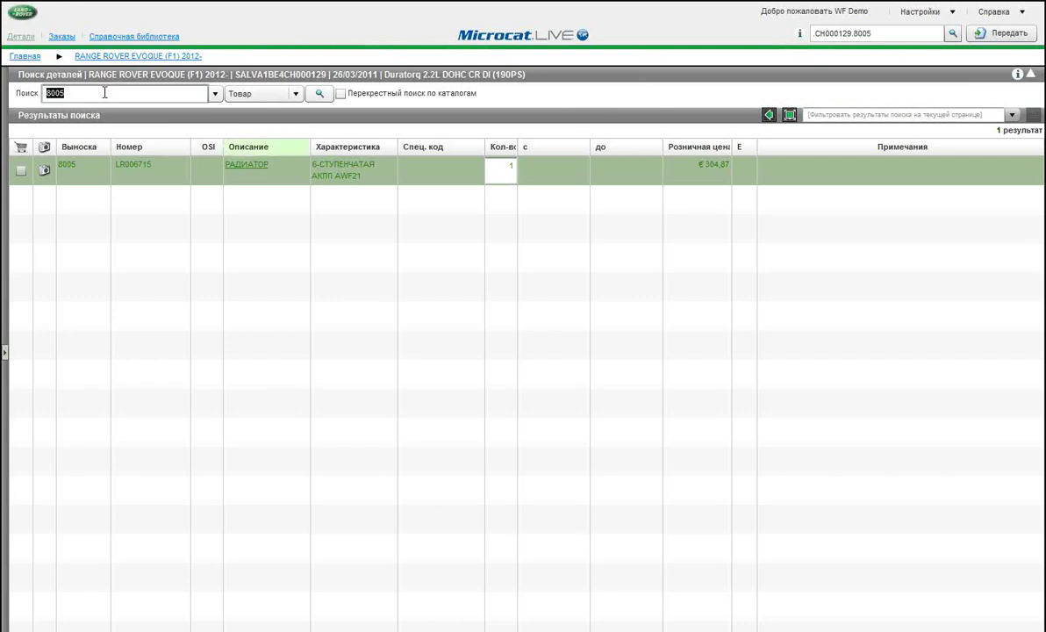
click(104, 93)
text(,)
text(16)
text(6)
text(1)
text(3)
text( 1)
text(68)
text(23)
text( 167)
text(00 16005)
Search the five callouts, listing six parts, and tick the 3 DOOR КАПОТ bonnet LR027588.
click(321, 97)
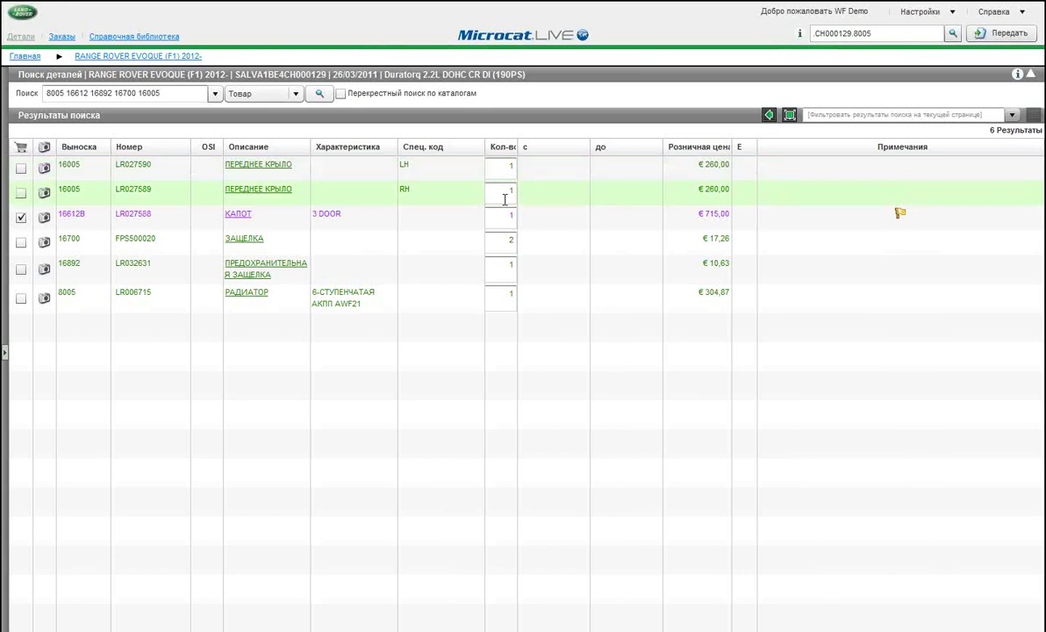
click(22, 218)
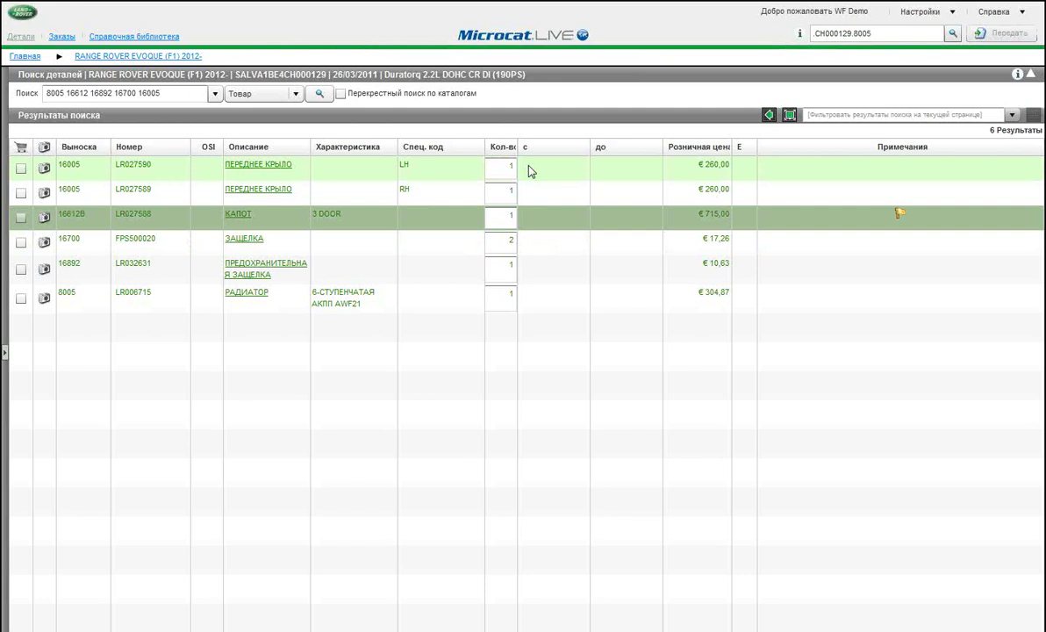
Return to the Range Rover Evoque category index, keeping Описание as the search type.
click(178, 57)
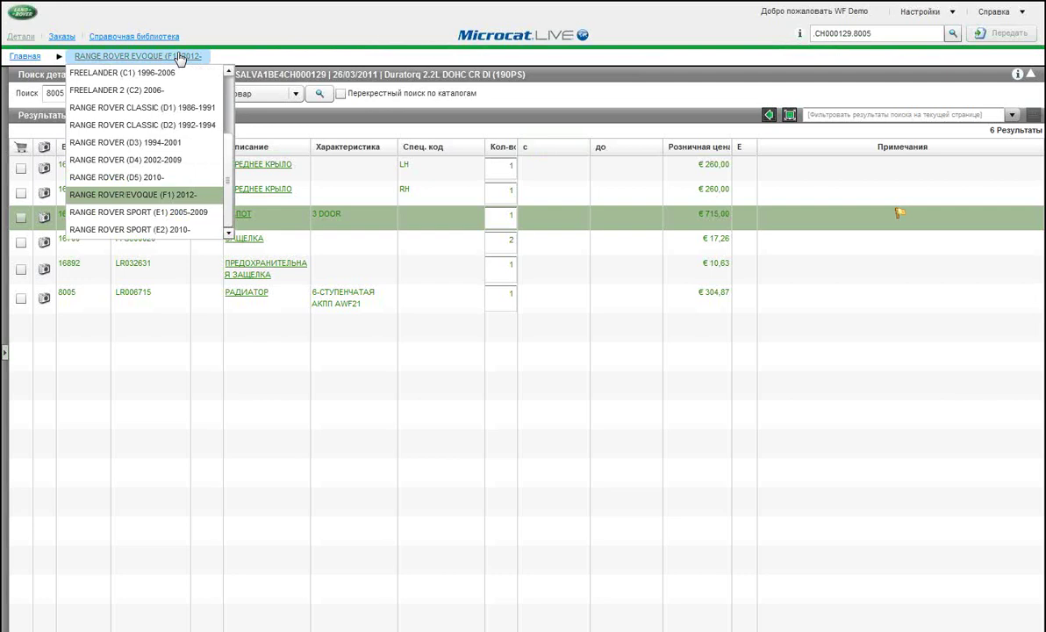
click(178, 57)
click(281, 93)
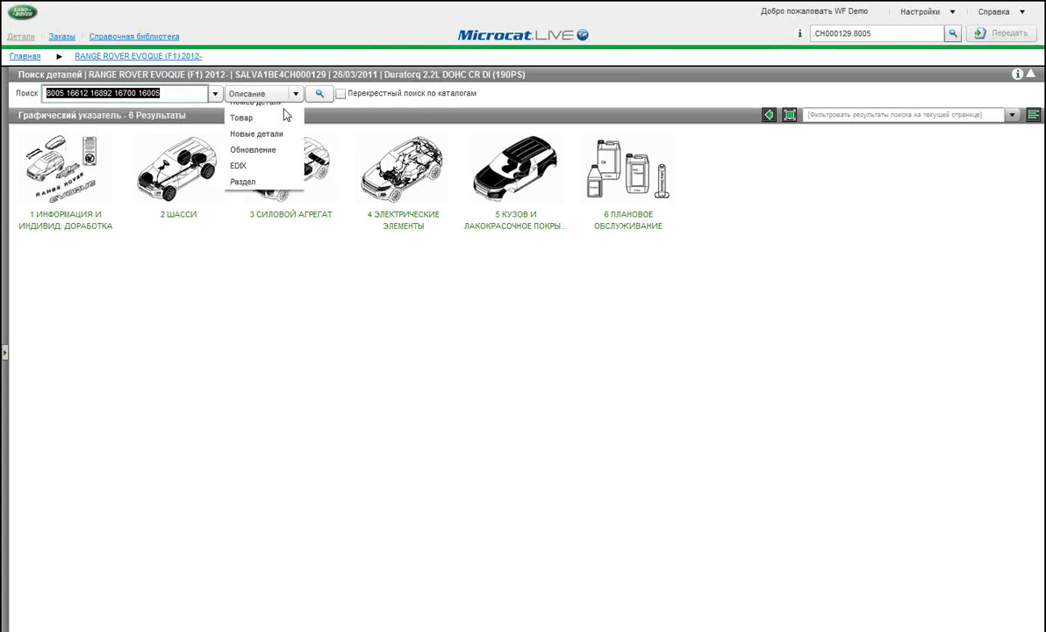
key(Escape)
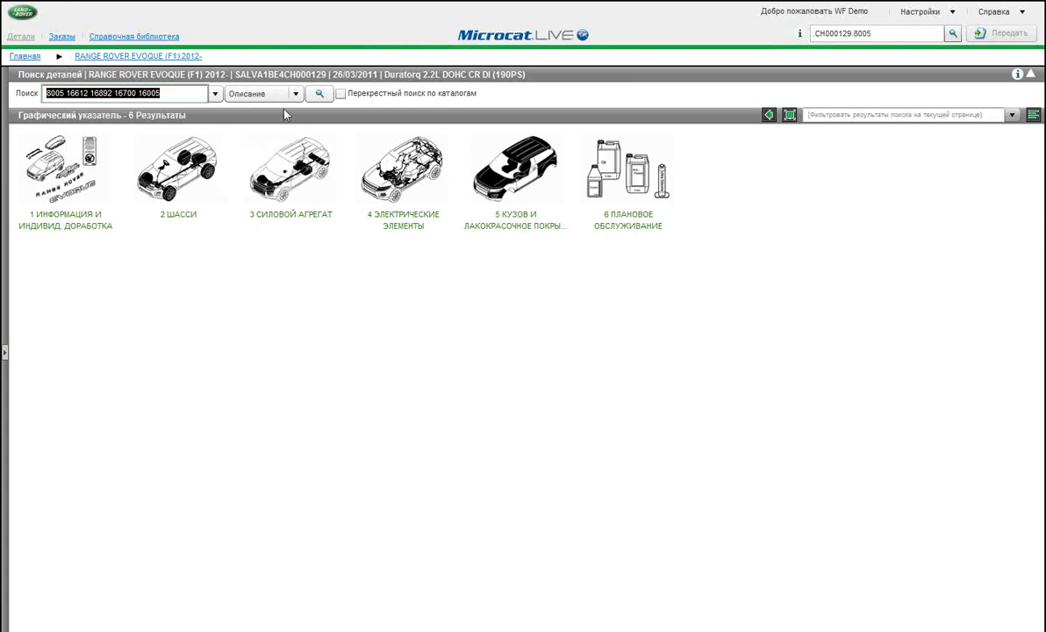
Replace the old callout numbers in the search field with the term болт.
key(Return)
key(BackSpace)
key(BackSpace)
text(5)
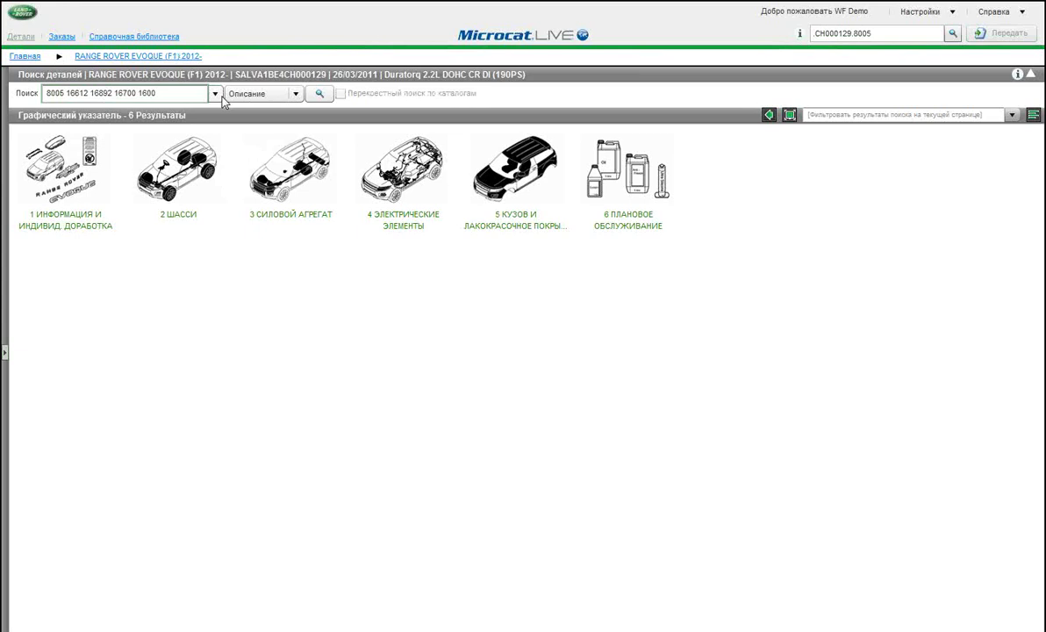
key(BackSpace)
key(BackSpace)
key(BackSpace)
key(BackSpace)
key(BackSpace)
key(BackSpace)
key(BackSpace)
key(BackSpace)
key(BackSpace)
key(BackSpace)
key(BackSpace)
key(BackSpace)
key(BackSpace)
key(BackSpace)
key(BackSpace)
key(BackSpace)
key(BackSpace)
key(BackSpace)
key(BackSpace)
key(BackSpace)
key(BackSpace)
key(BackSpace)
key(BackSpace)
key(BackSpace)
key(BackSpace)
key(BackSpace)
key(BackSpace)
text(8)
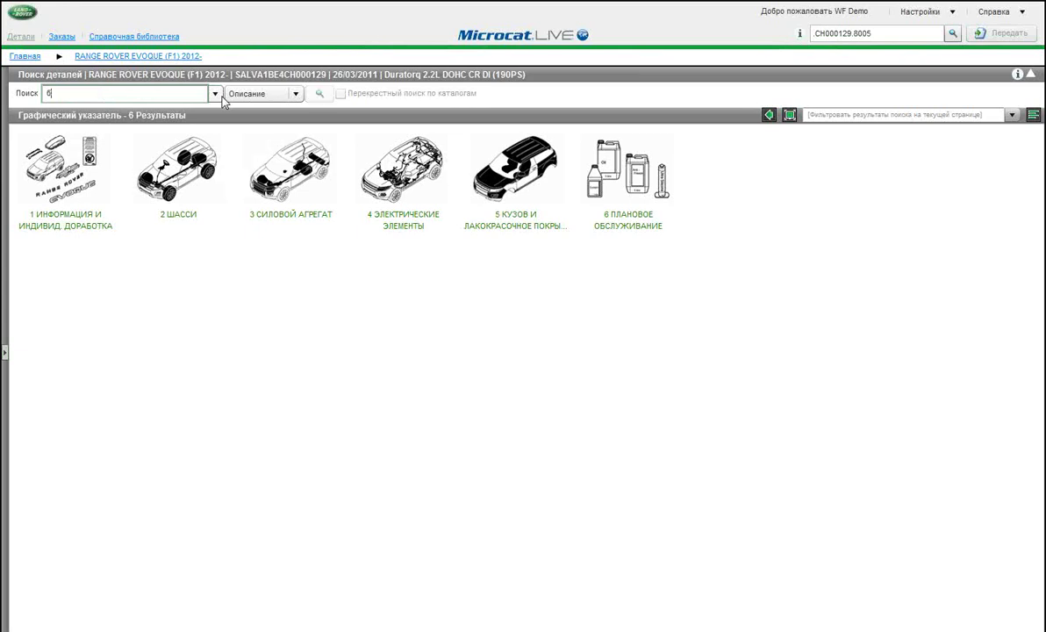
text(олт)
Run the болт description search to list 167 Evoque bolt parts, then start filtering the results.
click(318, 96)
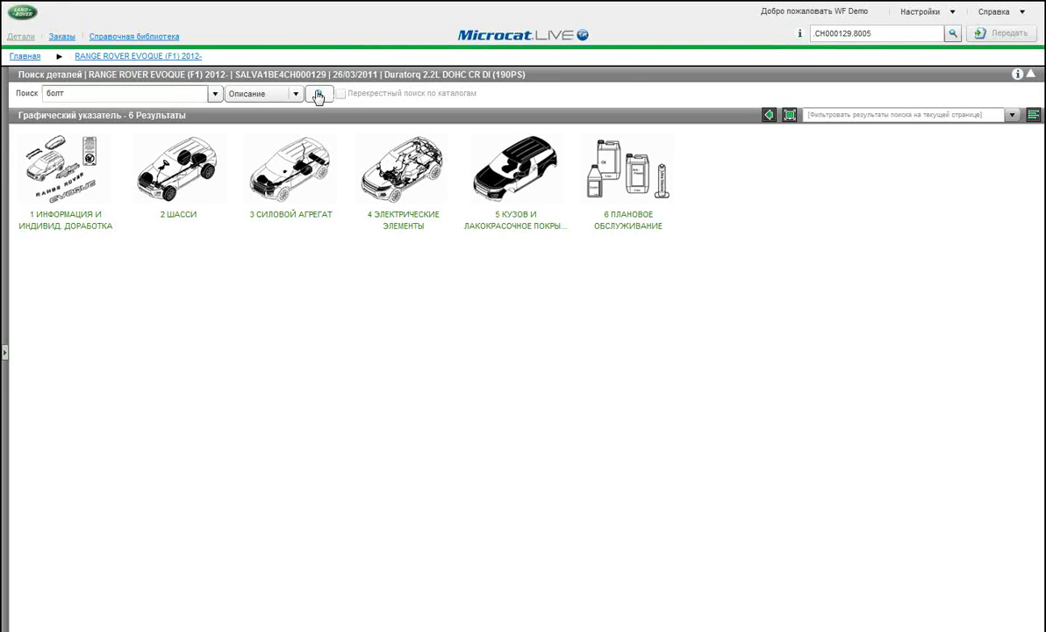
click(319, 96)
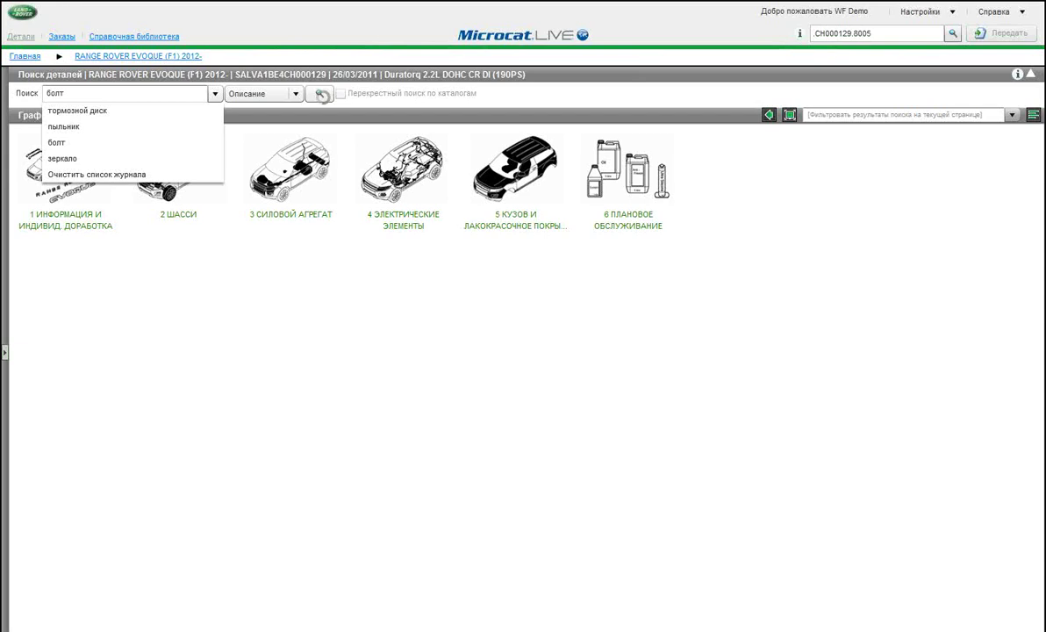
click(321, 94)
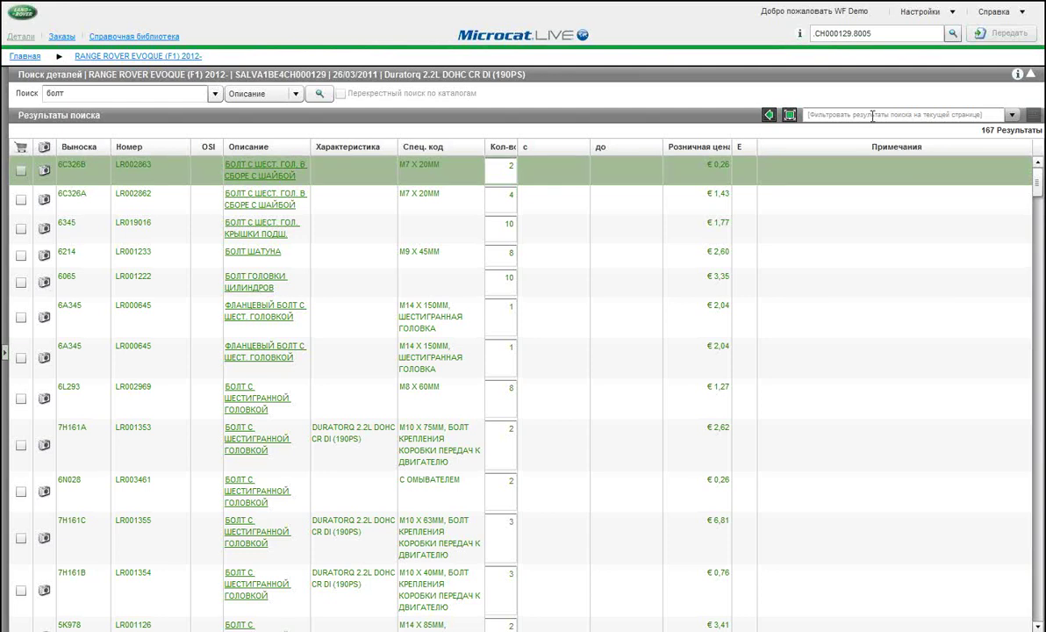
click(872, 115)
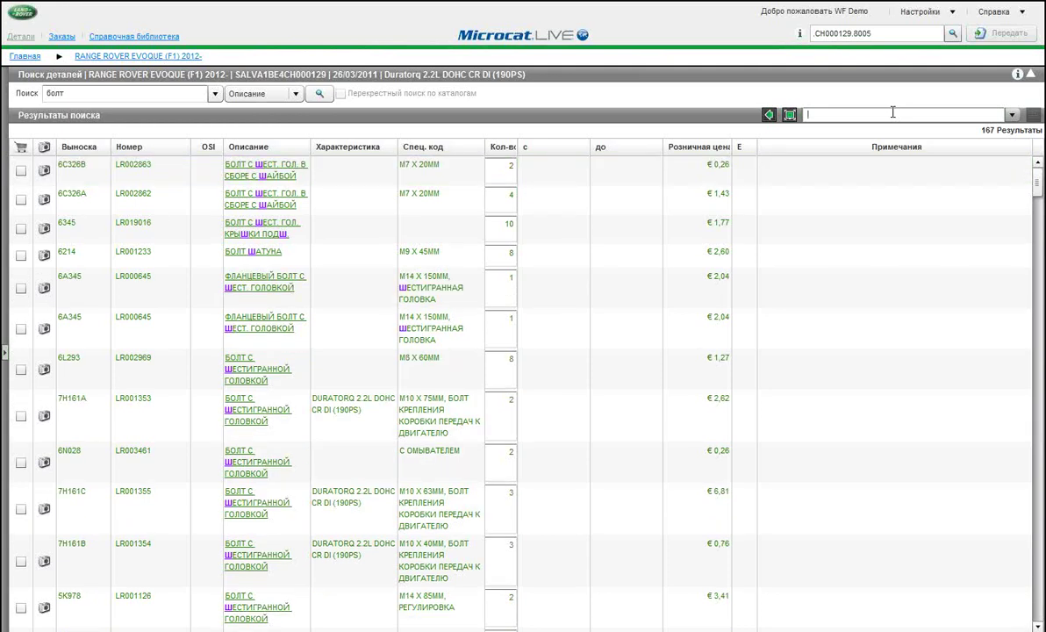
Filter the bolt results by 'шат' to leave only connecting-rod bolt LR001233 (M9 X 45MM).
text(а)
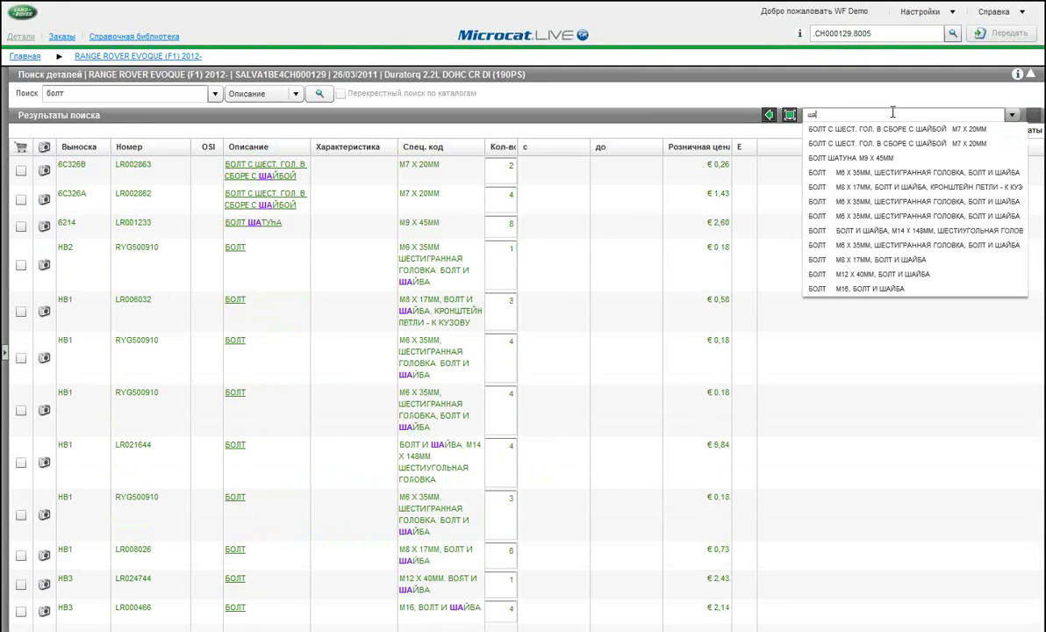
text(т)
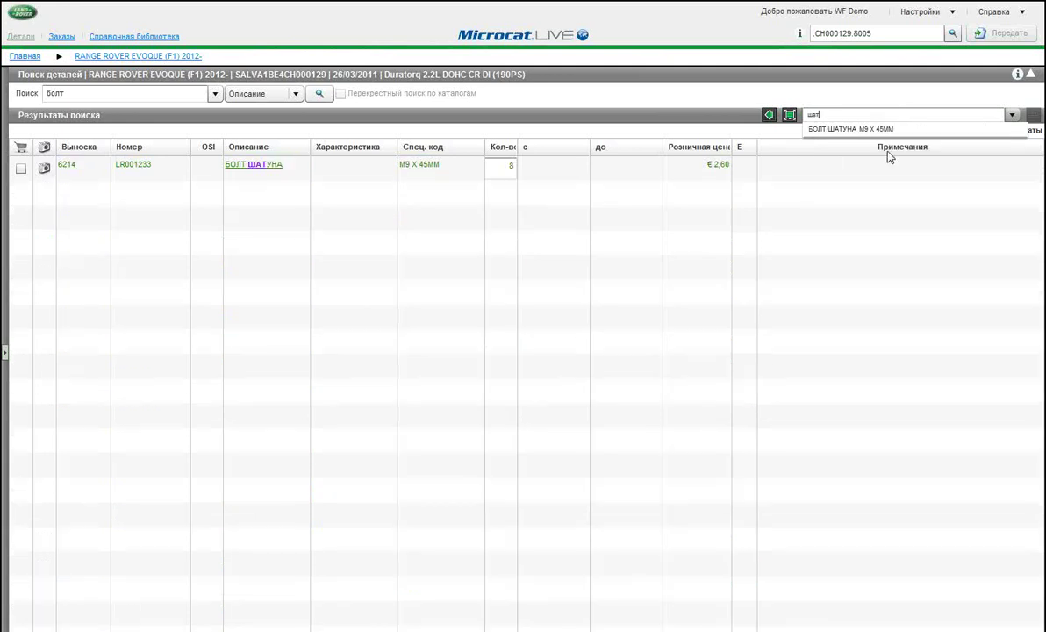
click(866, 203)
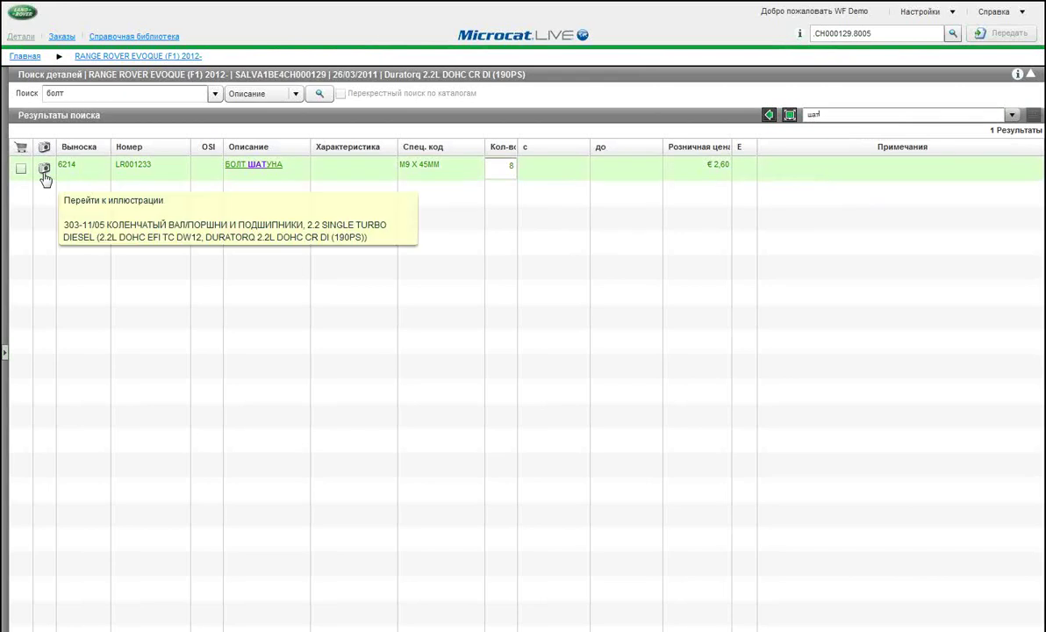
Return from the bolt results to the Range Rover Evoque index and bring up the search-type list.
click(136, 58)
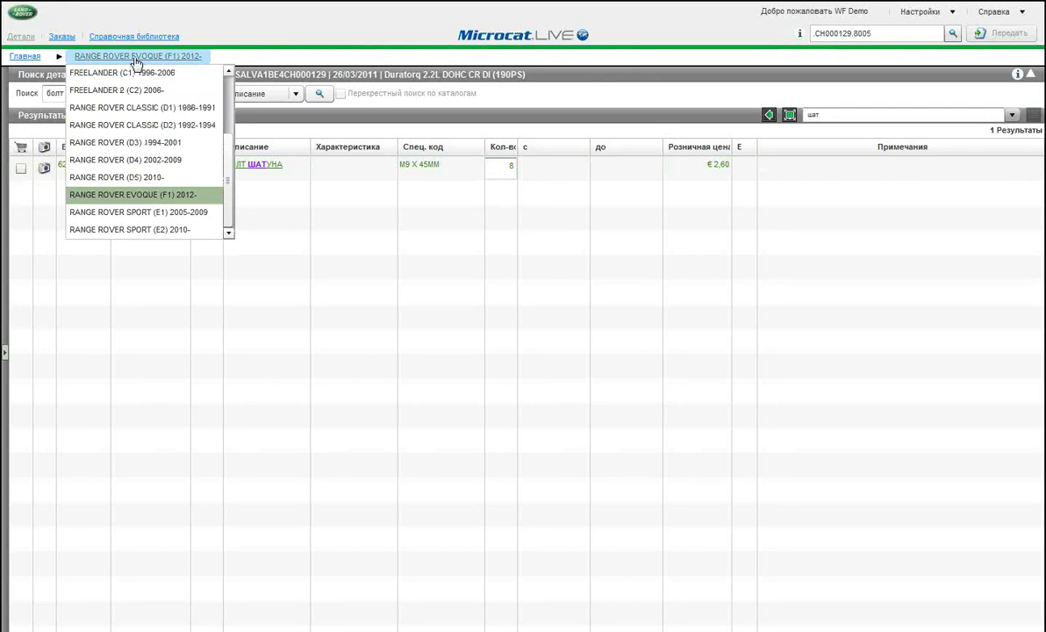
click(136, 58)
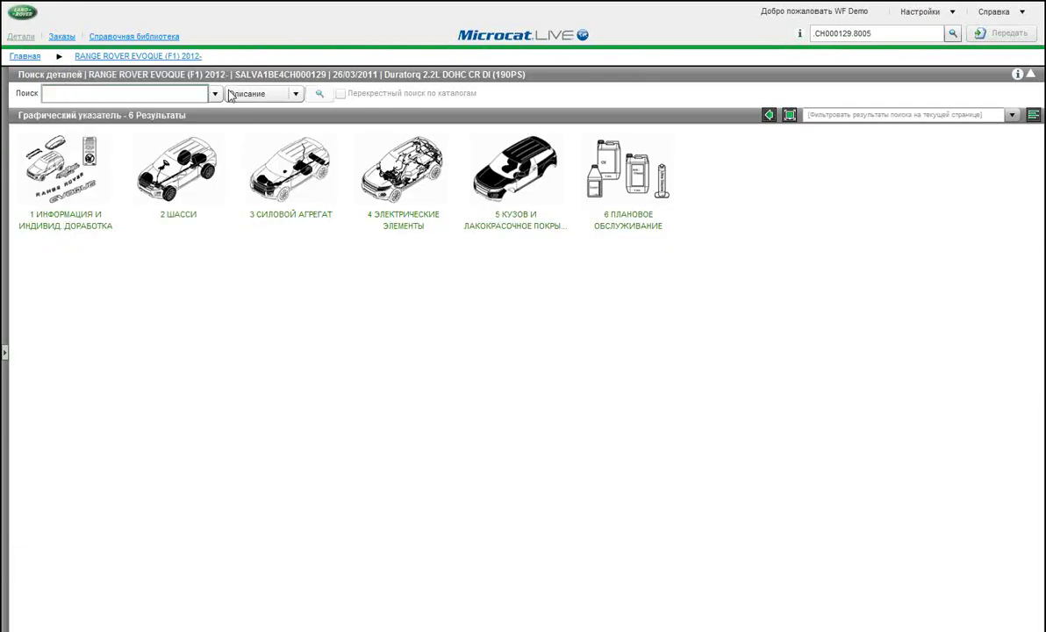
click(297, 97)
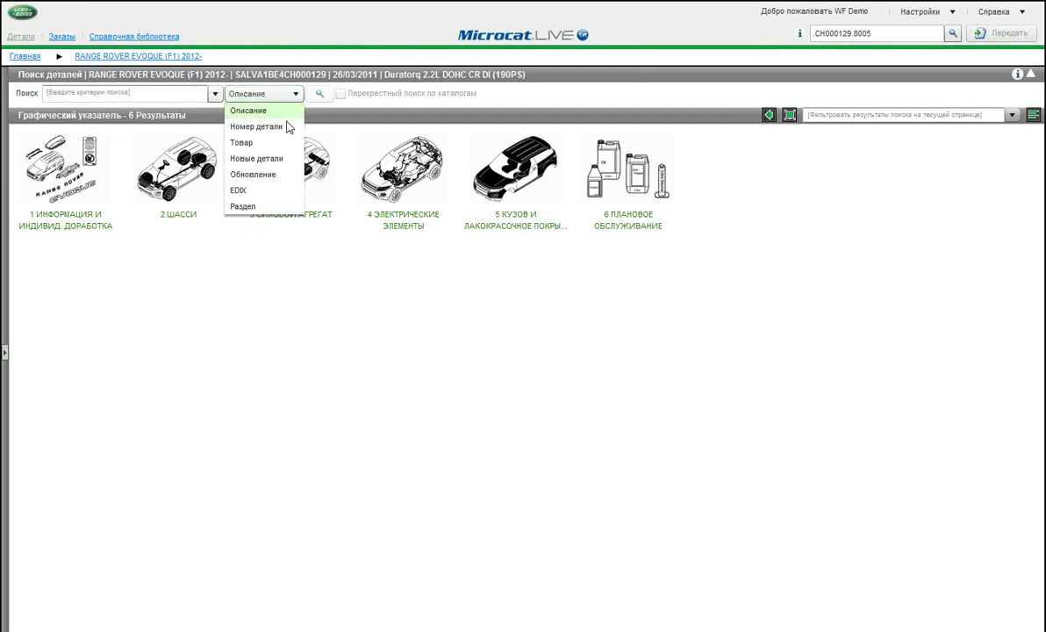
Run an Обновление search for ab606034, returning screws AB606034 and AB606034L.
click(261, 178)
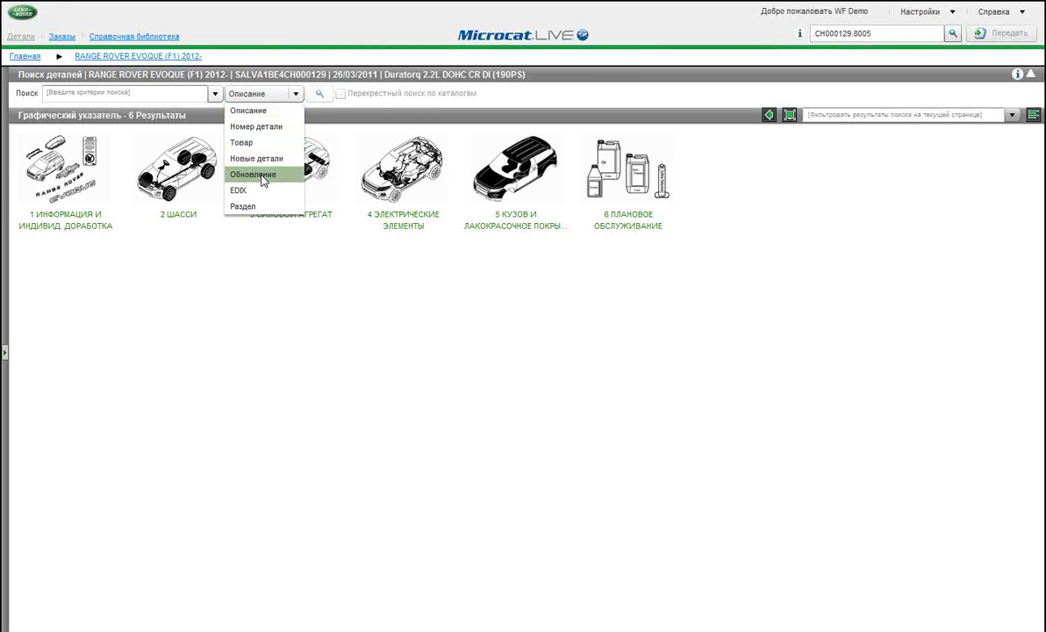
click(262, 178)
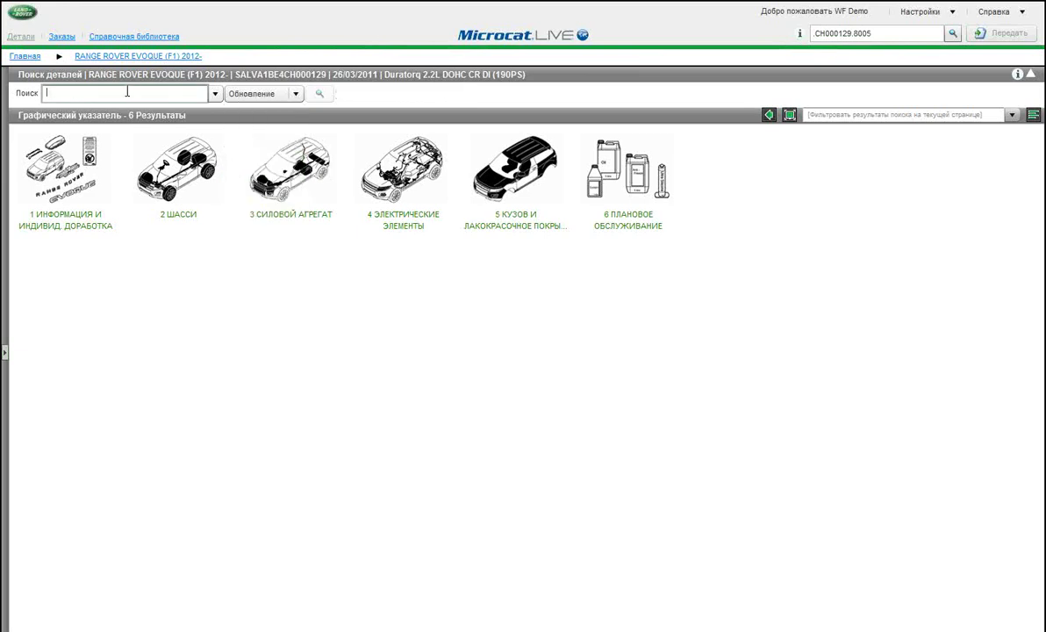
text(ф)
key(BackSpace)
text(ab606034)
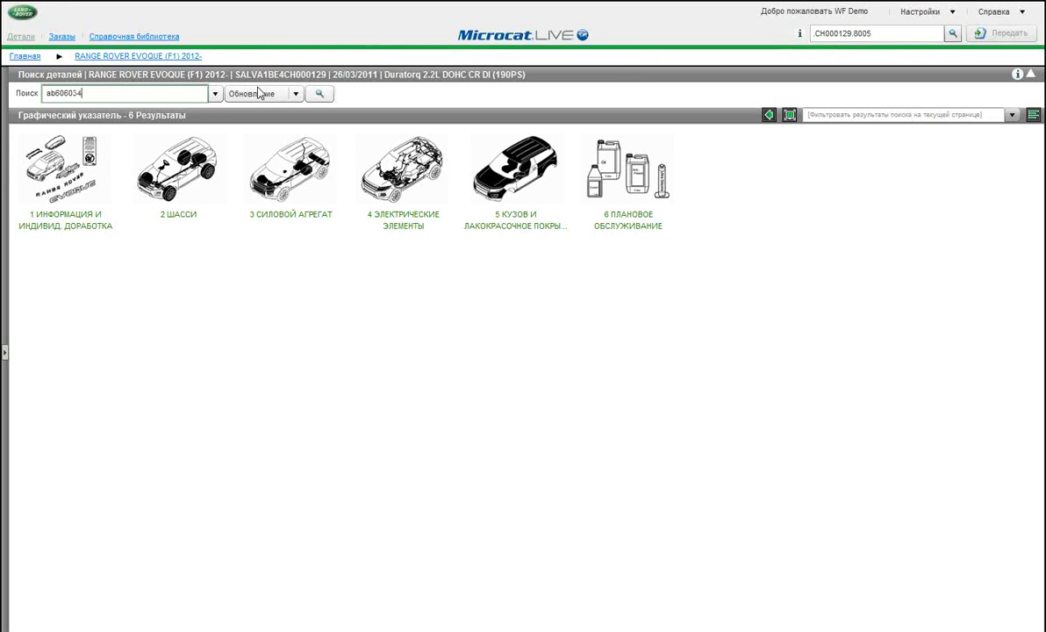
click(324, 99)
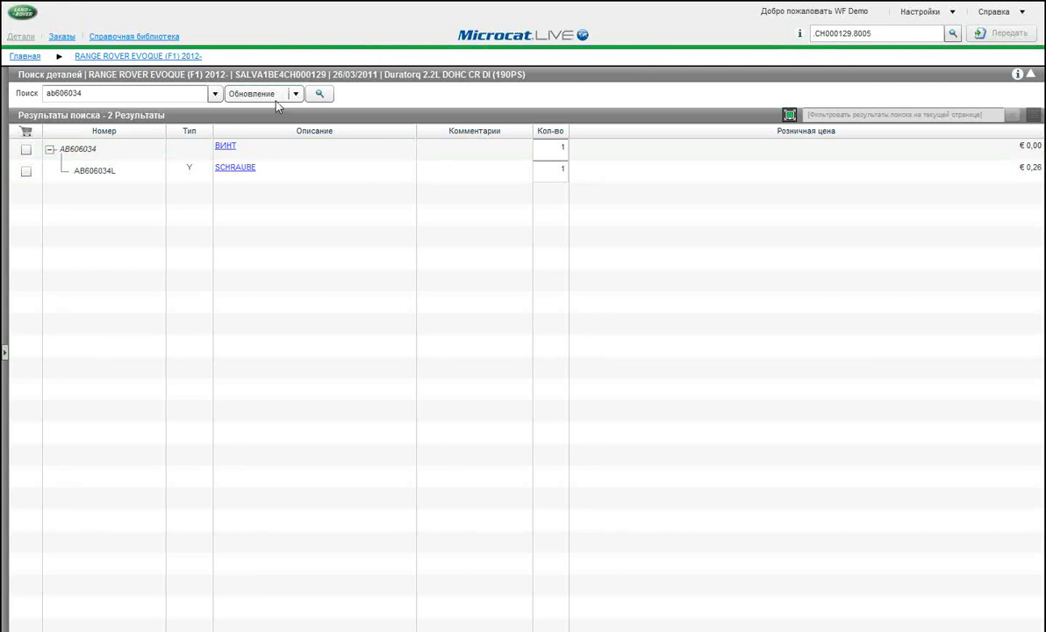
mouse_move(123, 63)
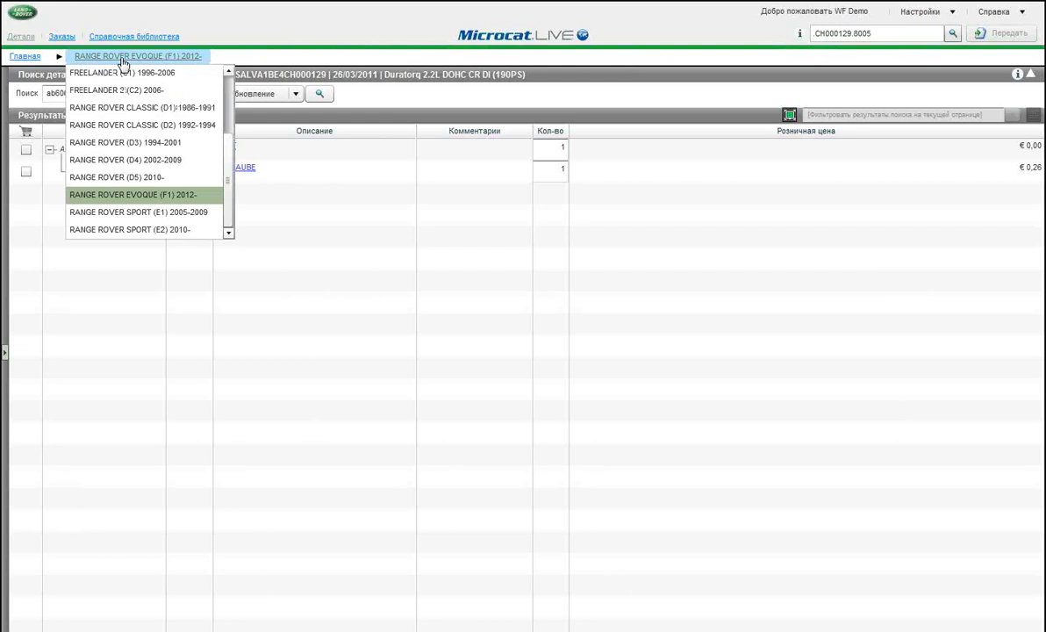
Go back to the home vehicle index and open the RANGE ROVER SPORT (E1) 2005-2009 catalogue.
click(123, 59)
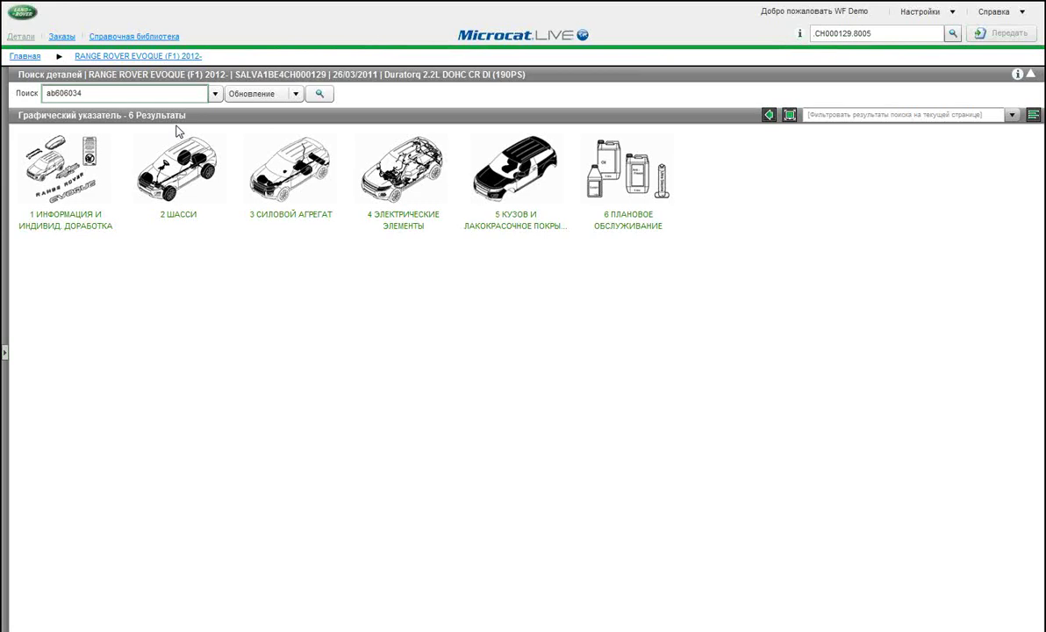
click(24, 55)
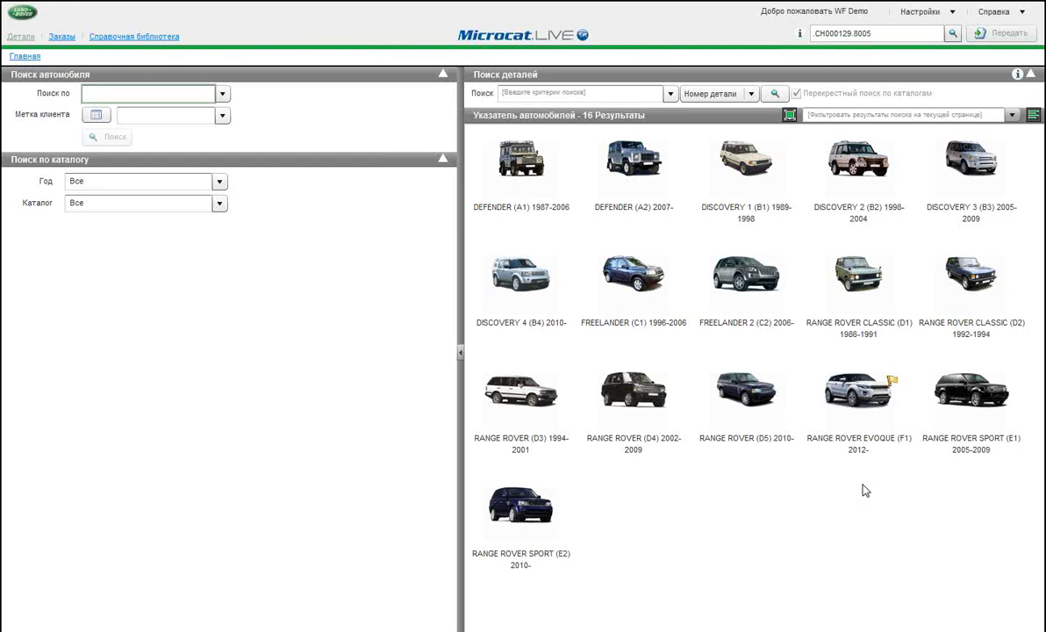
click(973, 412)
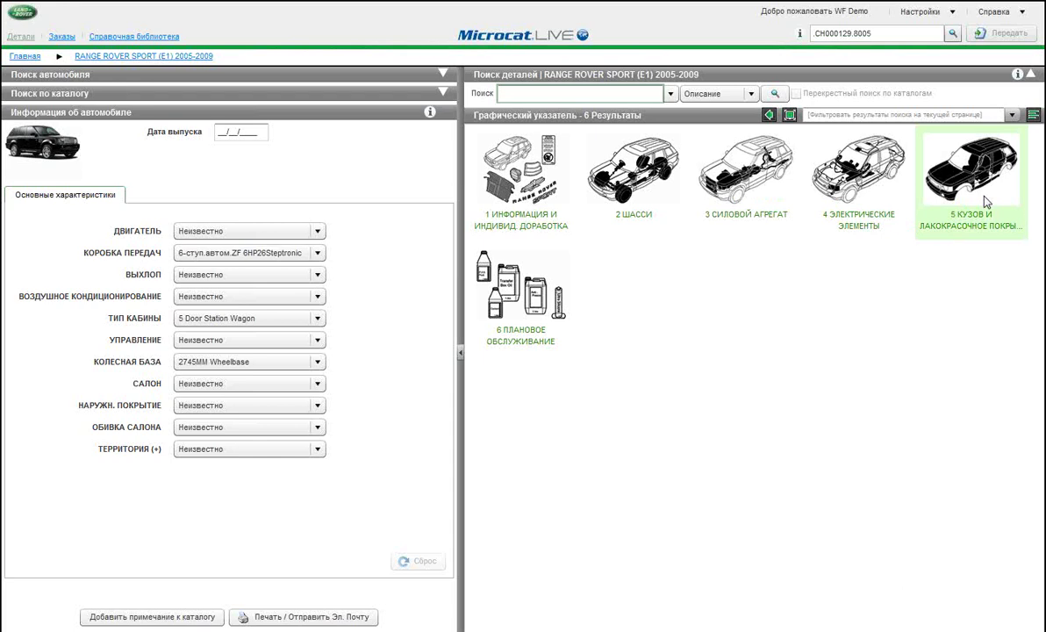
Open group 5, Кузов и лакокрасочное покрытие, of the Range Rover Sport catalogue.
click(986, 202)
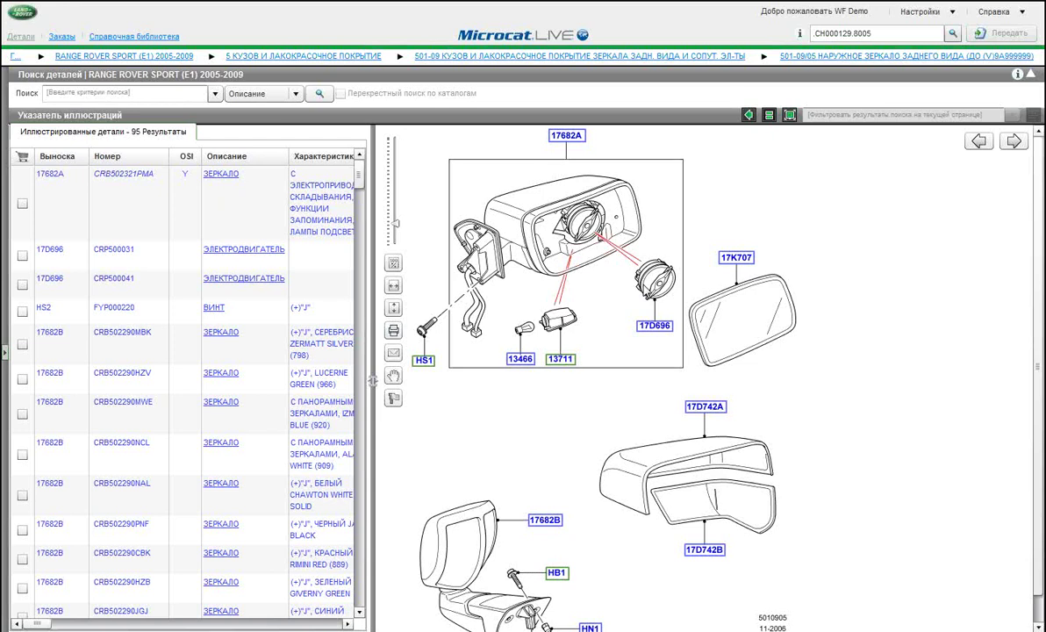
List the variants for mirror callout 17682A and bring up the Уменьшить число вариантов filters.
click(567, 136)
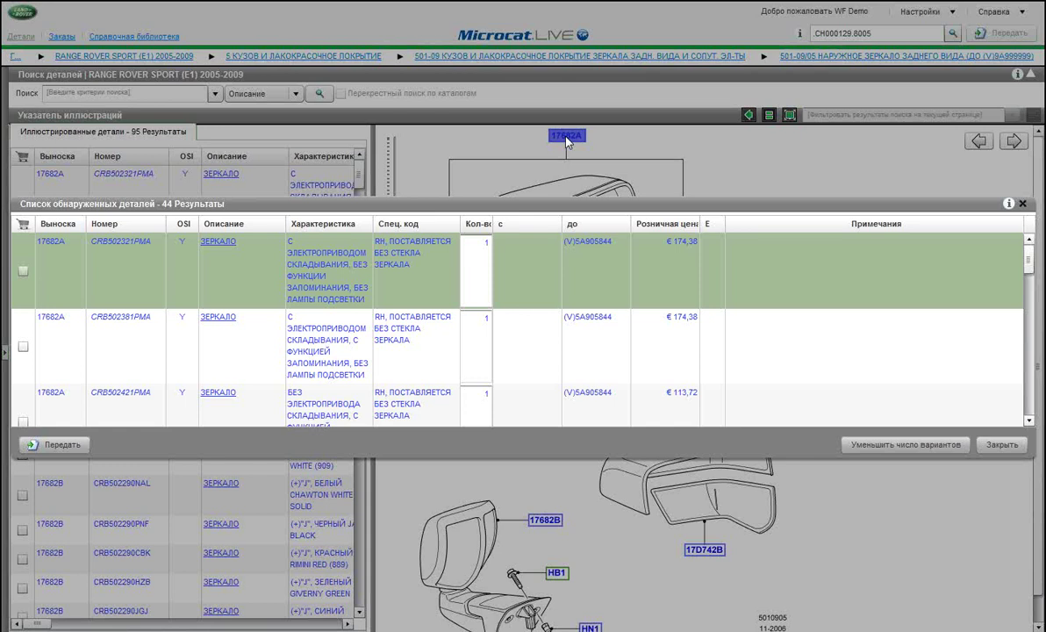
click(952, 445)
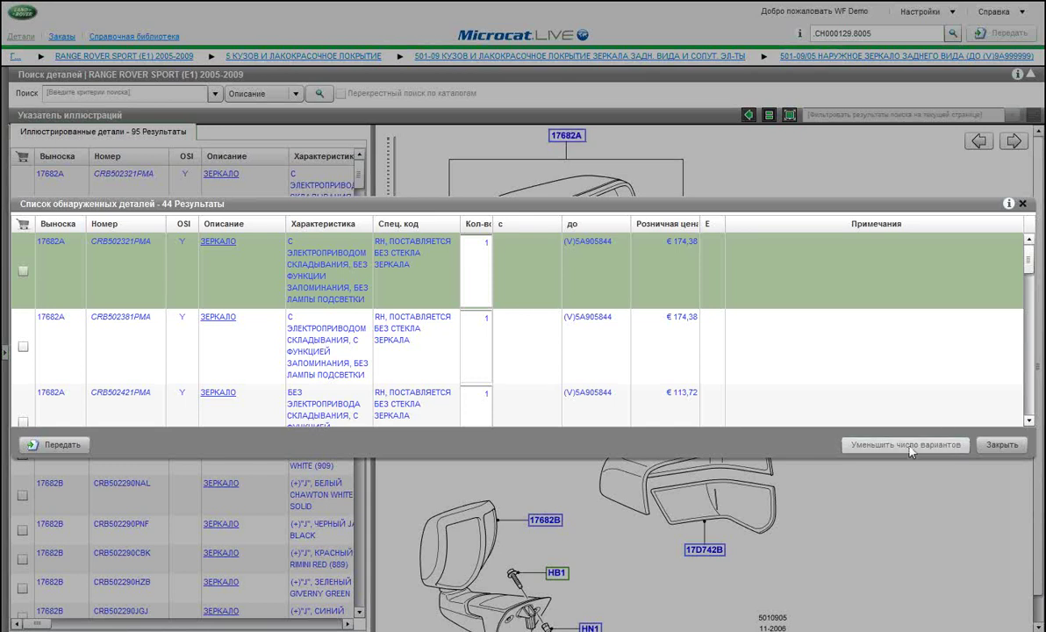
mouse_move(935, 455)
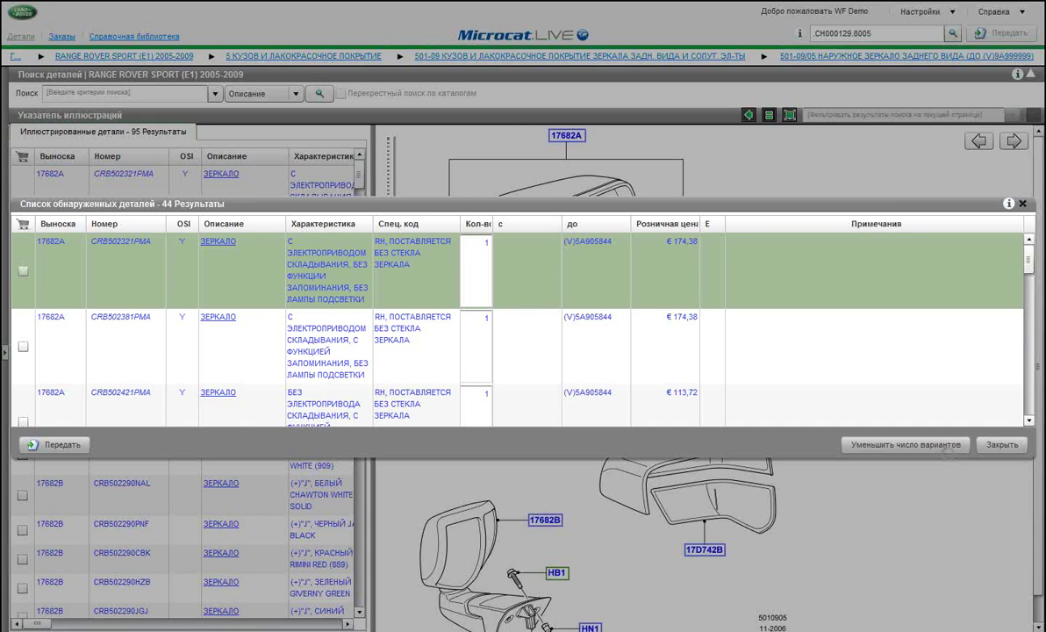
click(946, 447)
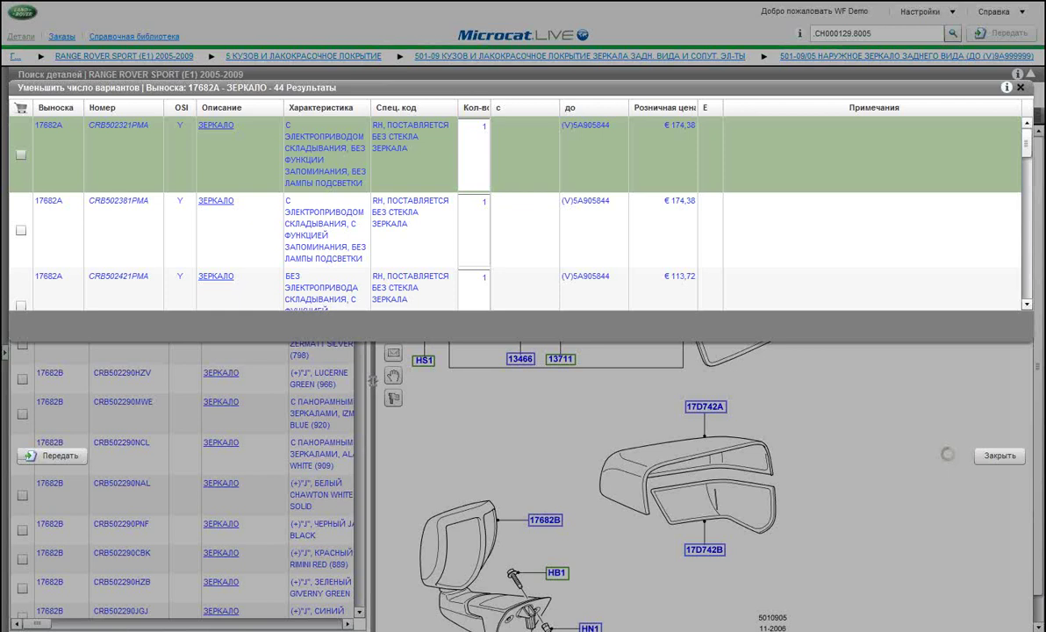
Set the APPROACH, POWERFOLD and MEMORY MIRRORS filters to their 'без' options, leaving 9 variants.
click(142, 121)
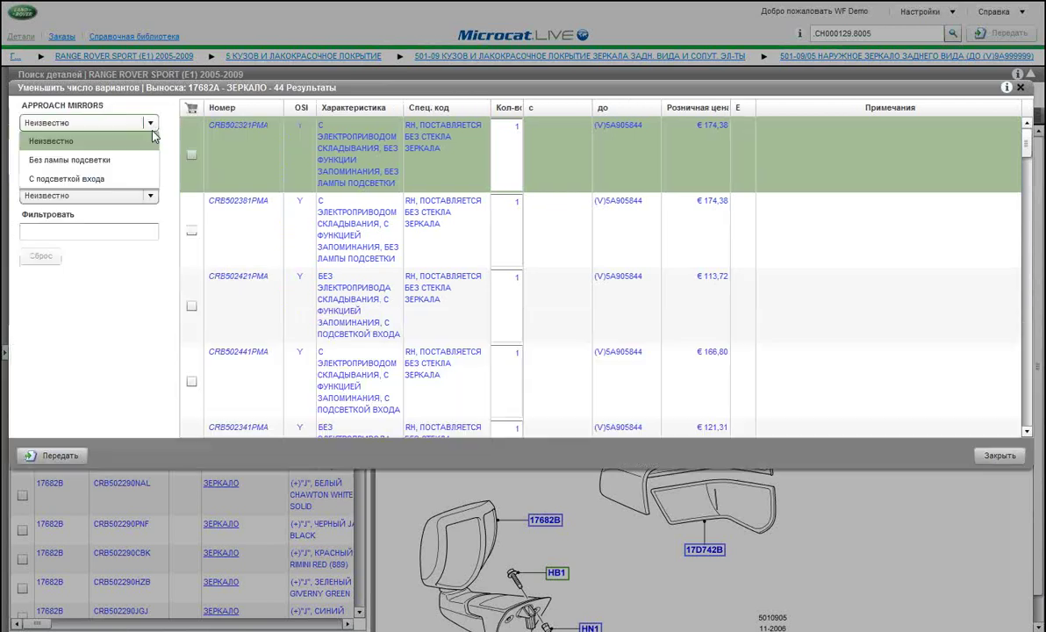
click(104, 165)
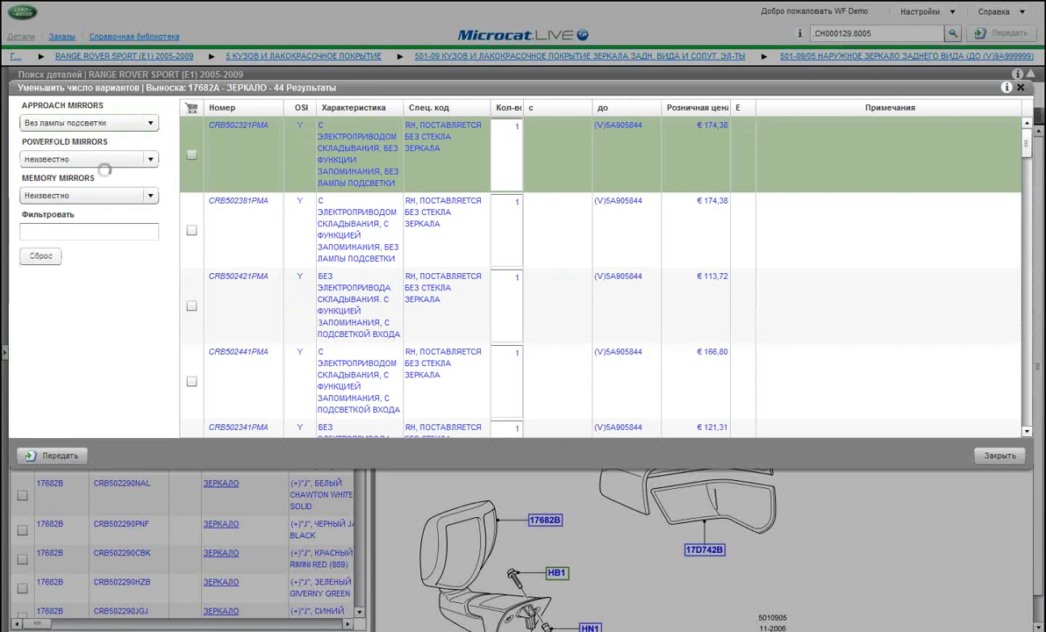
click(151, 159)
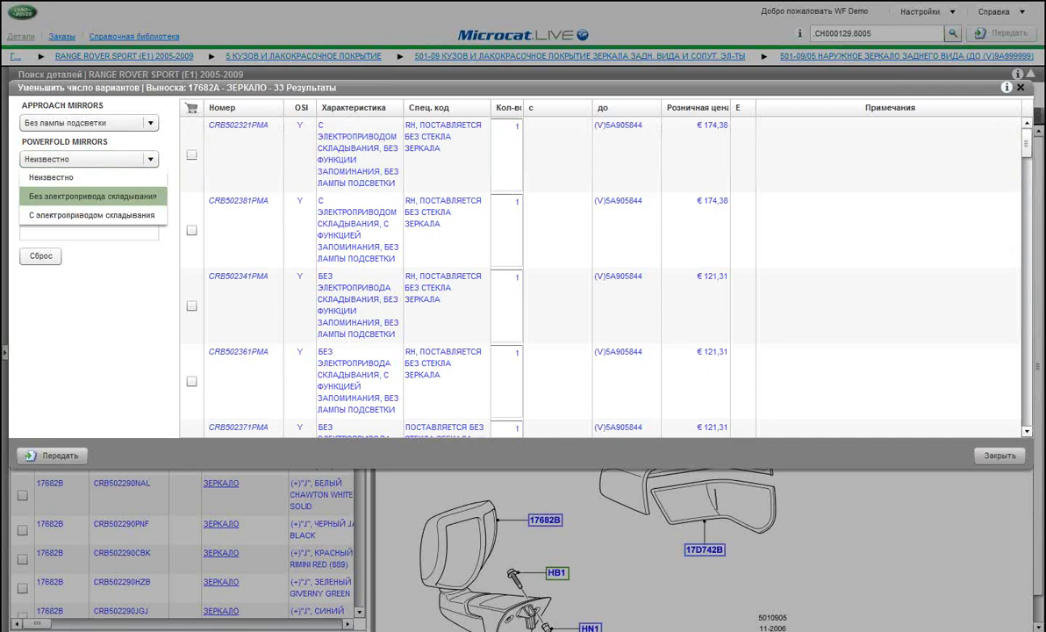
click(140, 197)
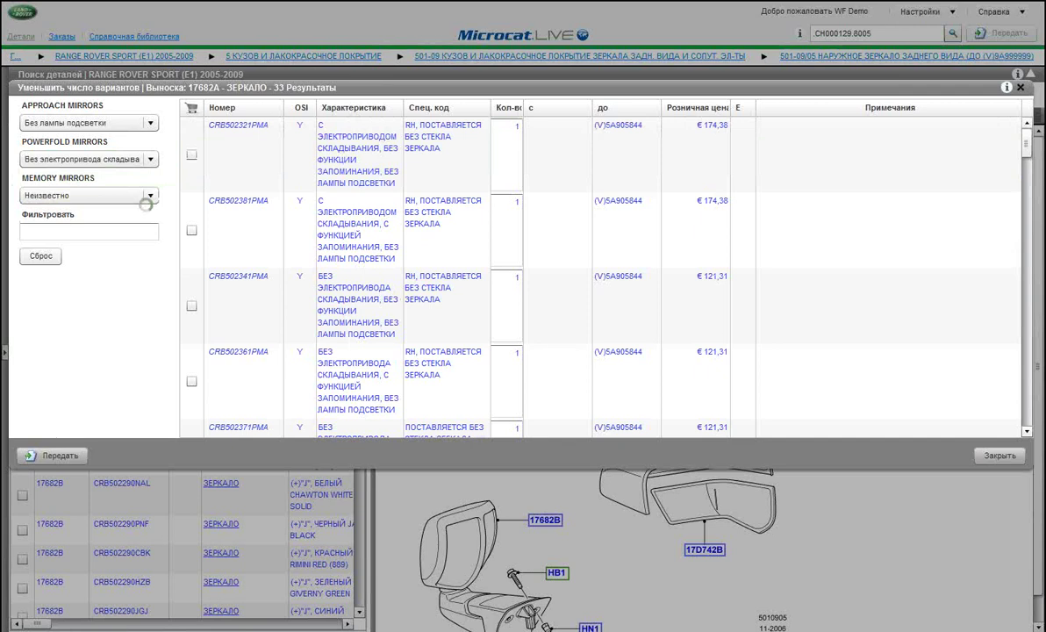
click(146, 199)
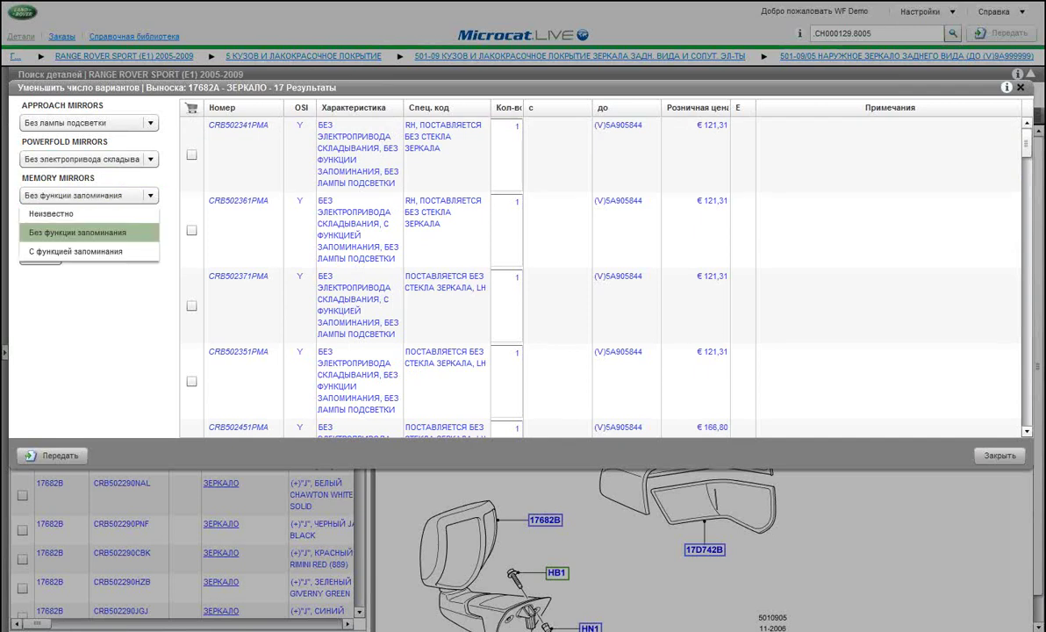
click(140, 234)
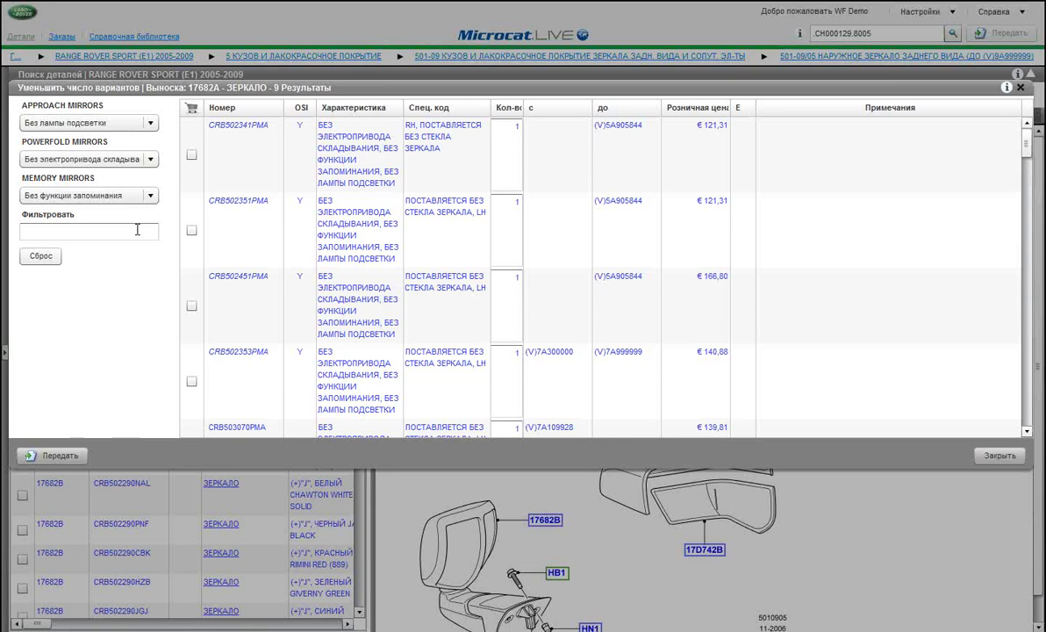
Close the variant filter to restore the full 95-part mirror list, then show the main group list.
click(1020, 89)
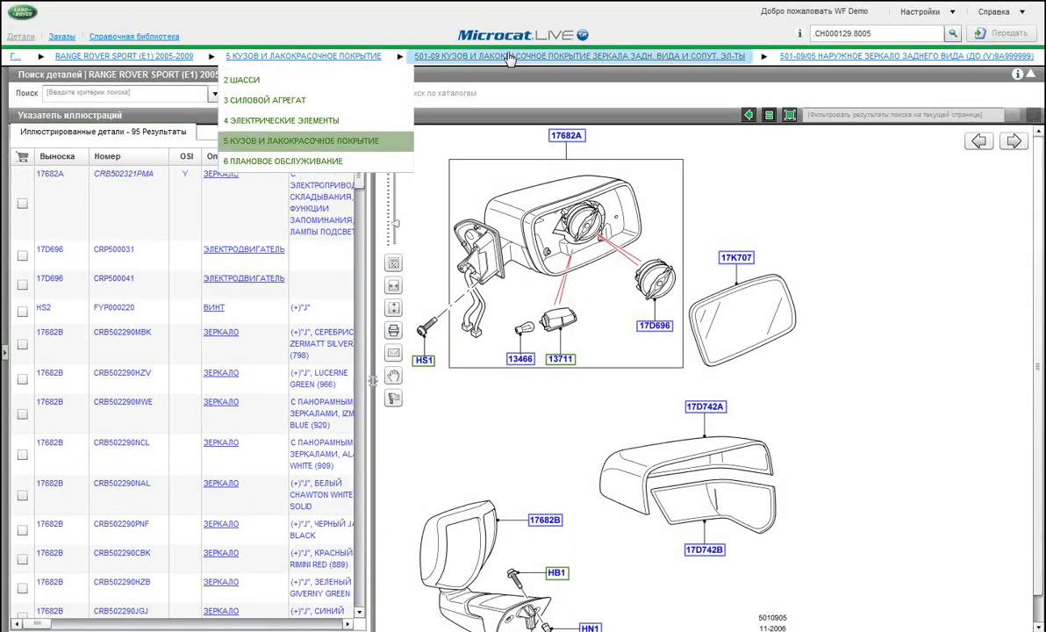
mouse_move(508, 58)
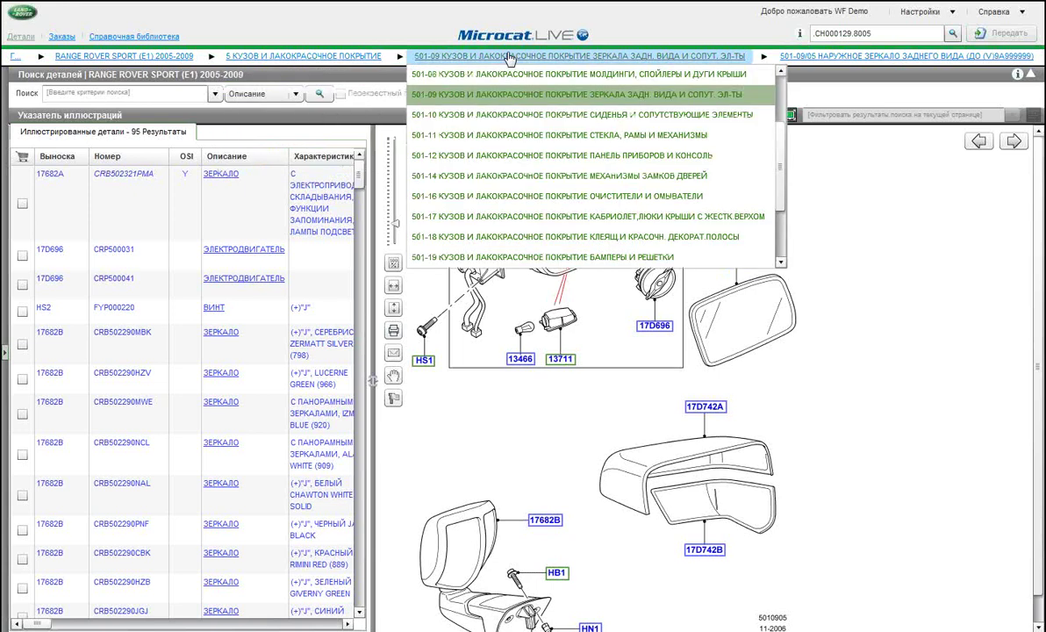
mouse_move(816, 58)
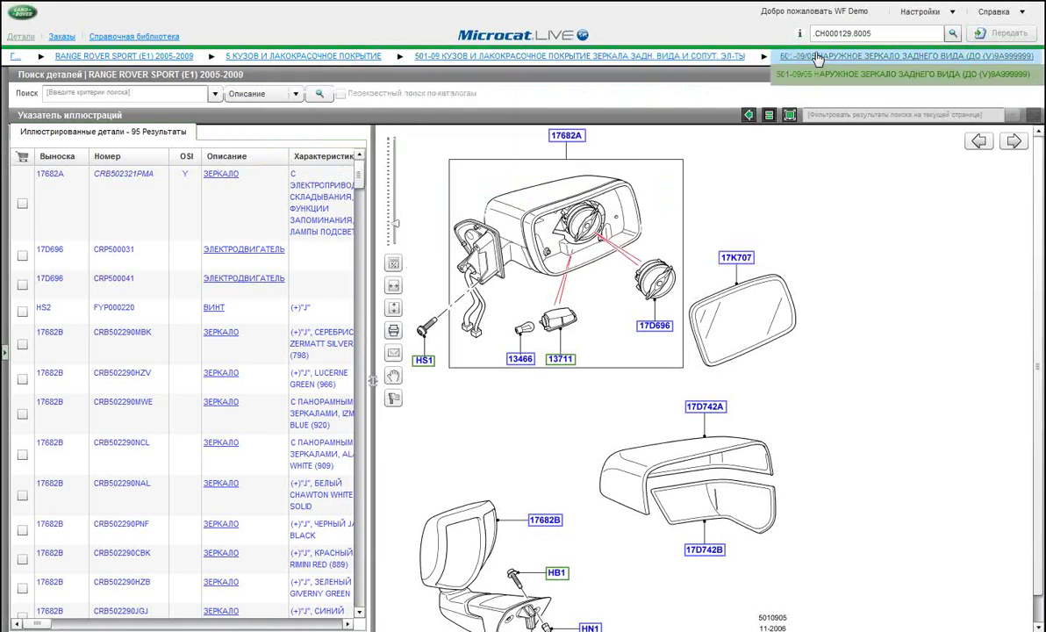
mouse_move(129, 61)
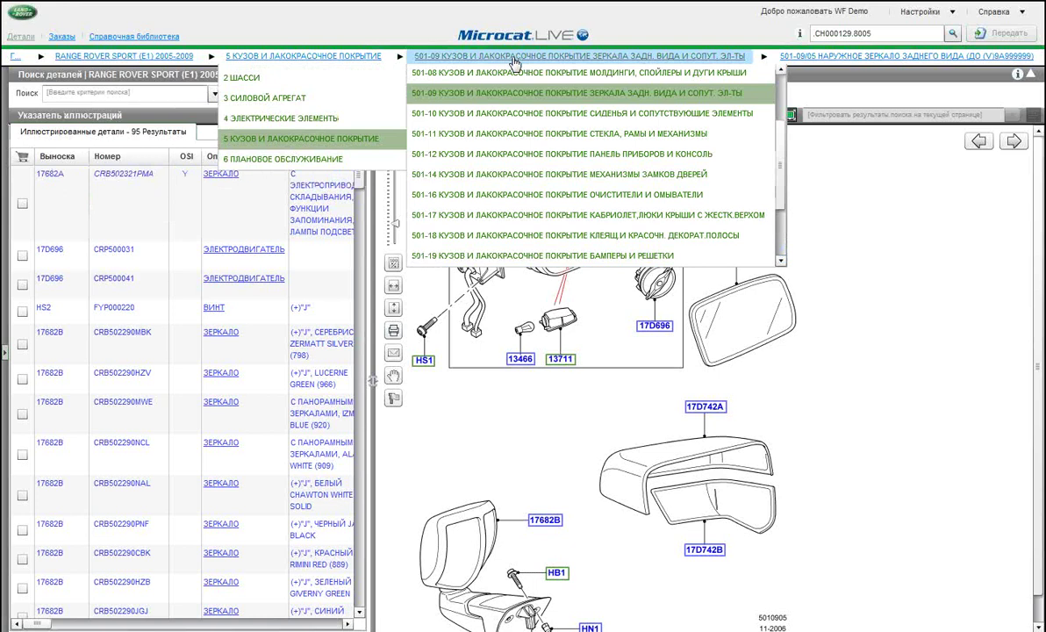
mouse_move(872, 63)
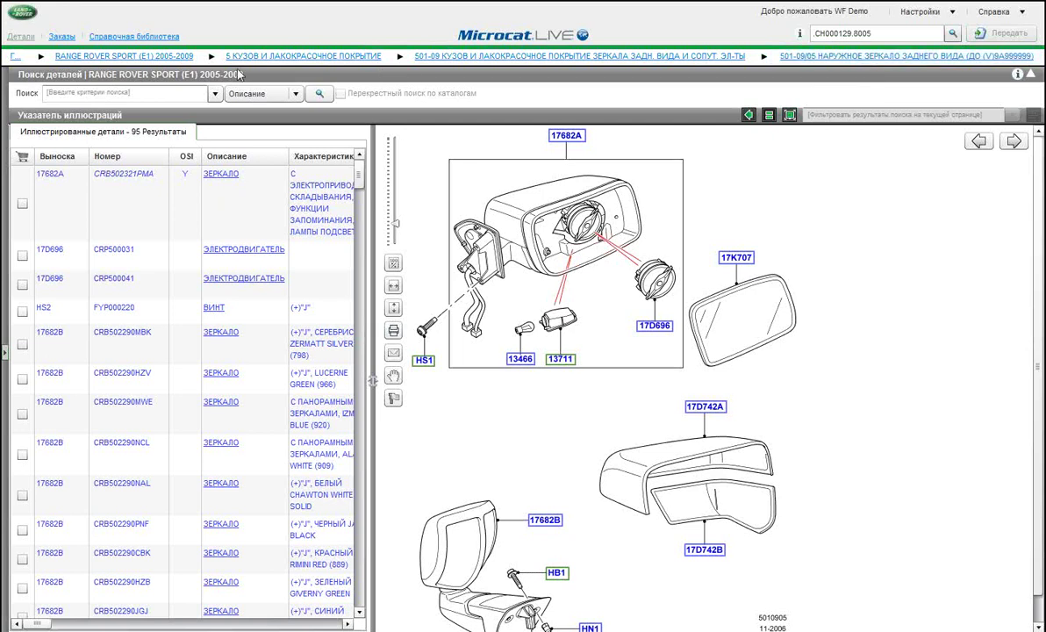
click(248, 60)
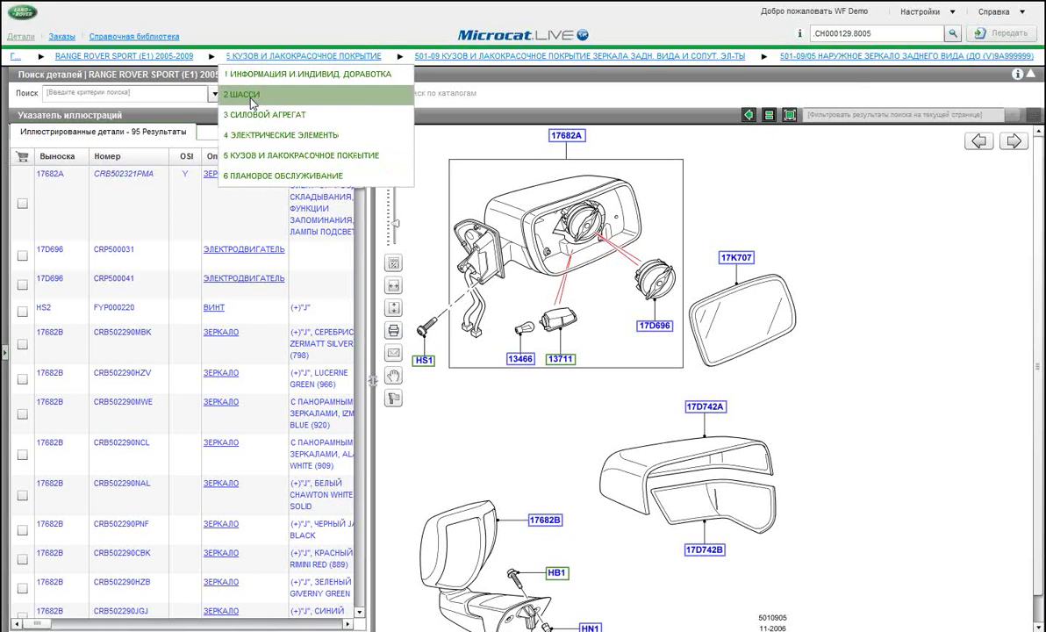
Switch to 2 ШАССИ and open the 204-02 rear knuckle and hub illustration with 54 parts.
click(251, 101)
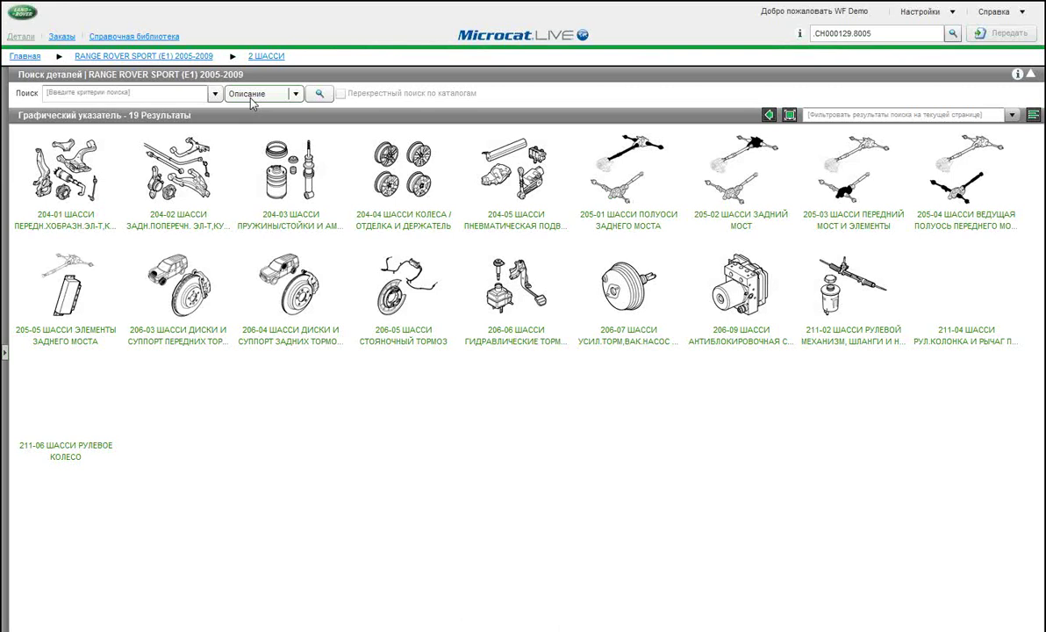
click(178, 171)
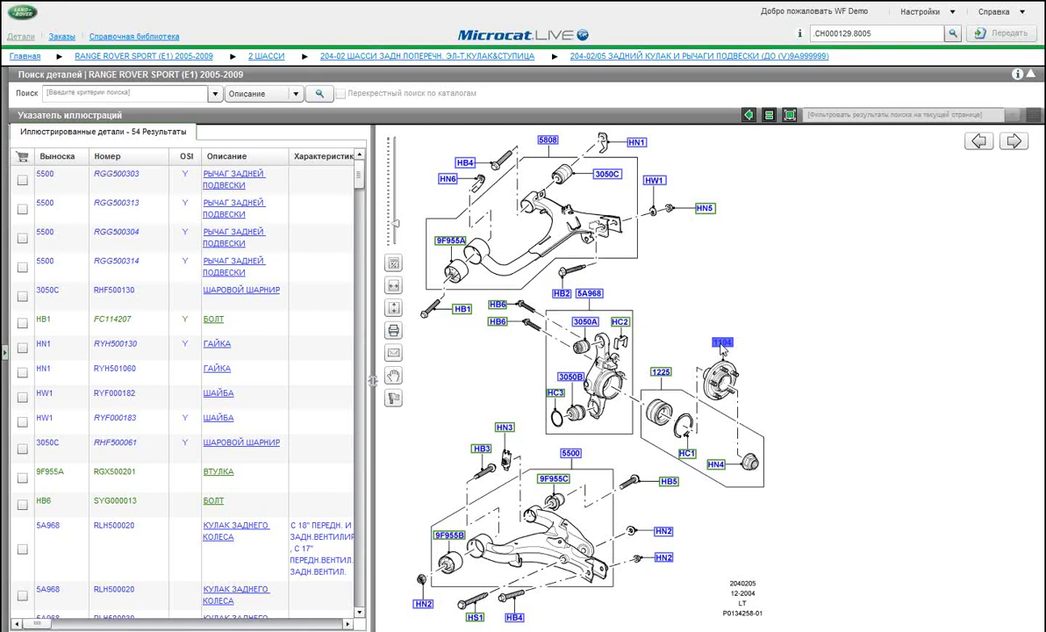
Check the two wheel hubs listed for callout 1104, then return to the Главная vehicle list.
click(720, 343)
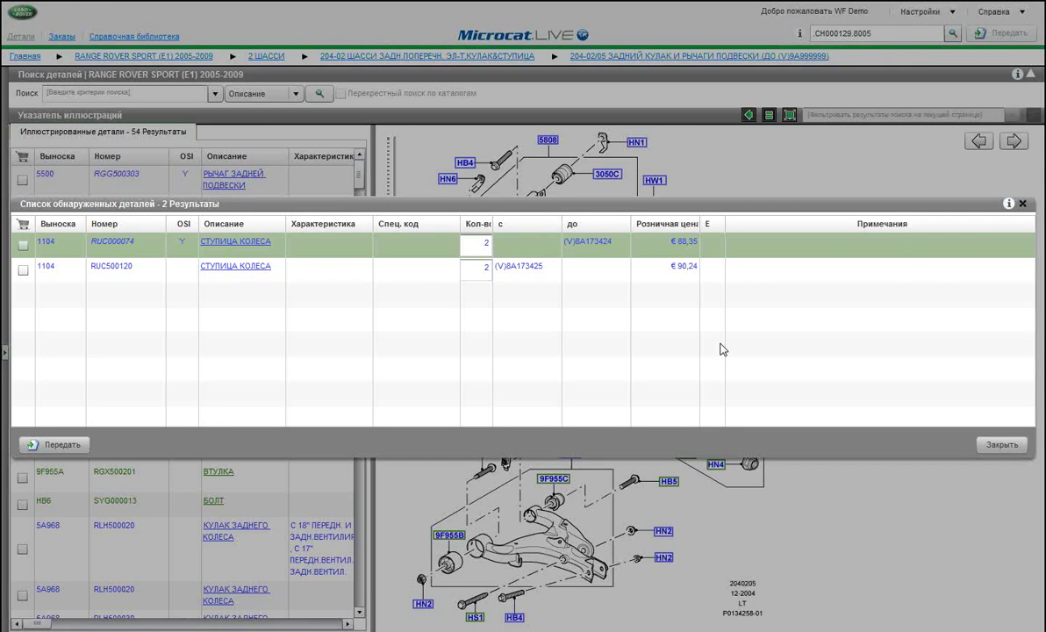
click(1021, 205)
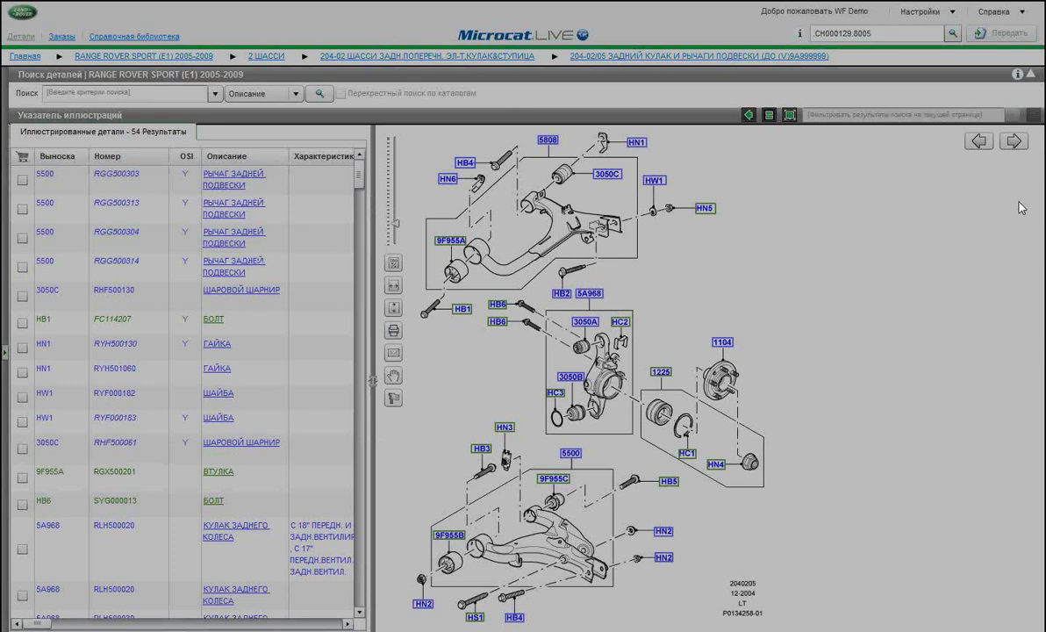
click(26, 56)
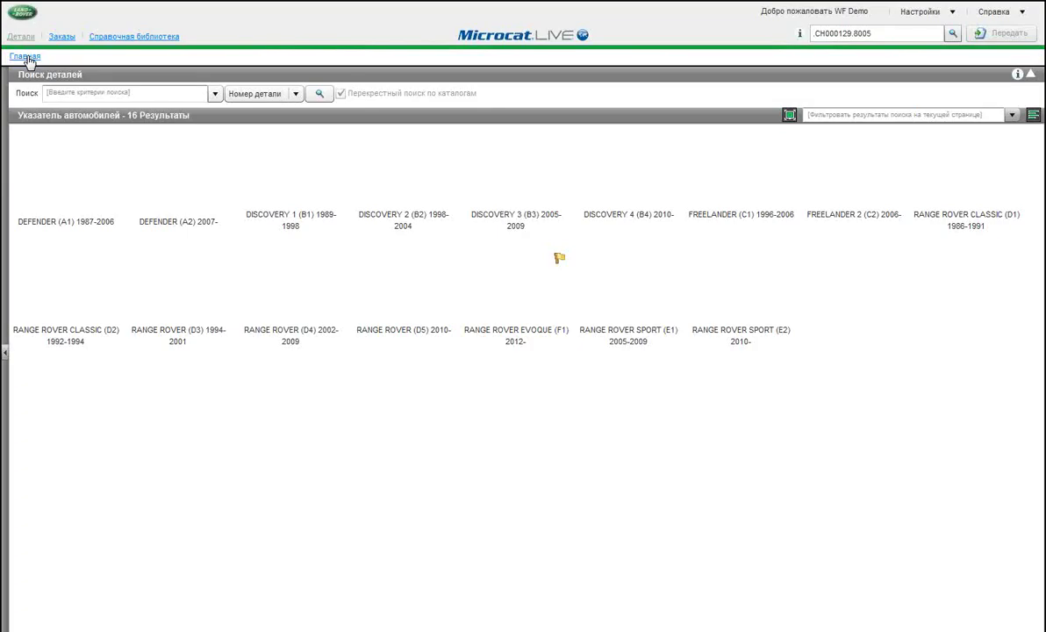
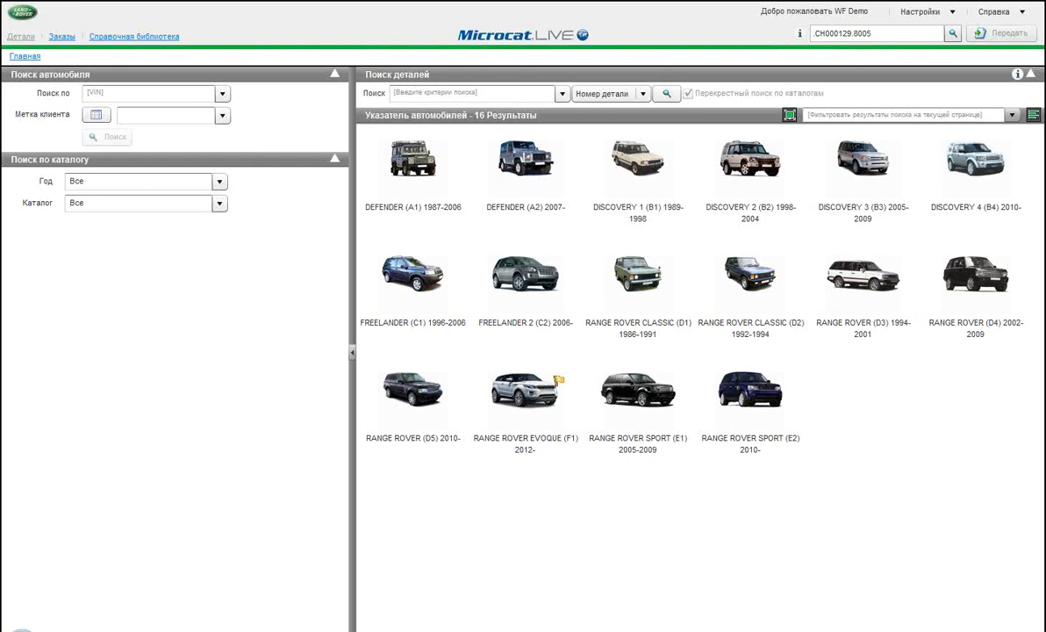
Paste the VIN to load the Range Rover Evoque (F1) 2012- and open 5 КУЗОВ И ЛАКОКРАСОЧНОЕ ПОКРЫТИЕ.
text(SALVA1BE4CH000129)
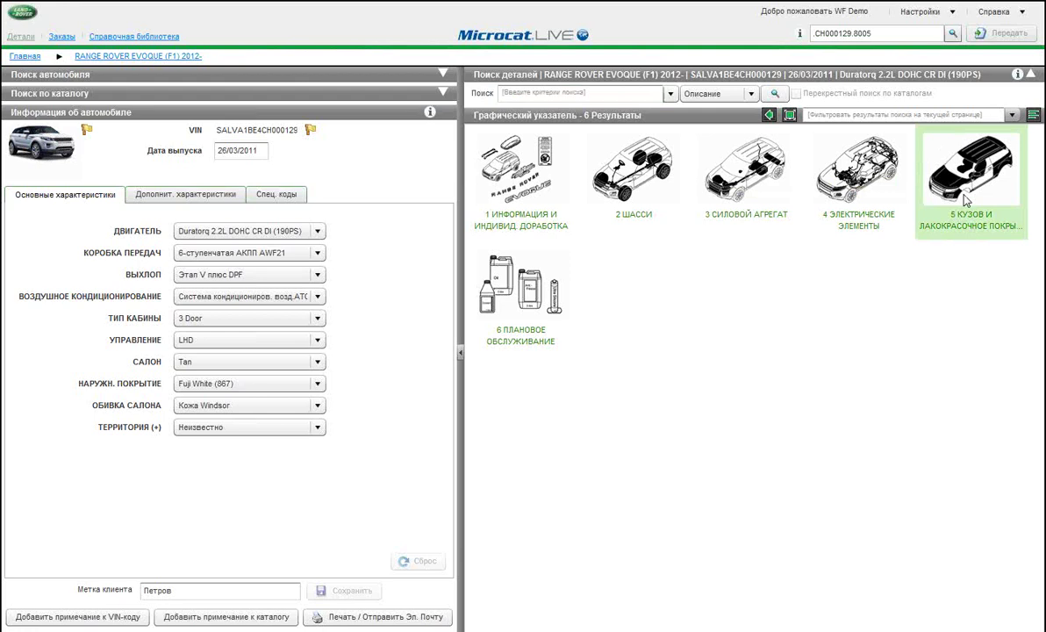
click(965, 200)
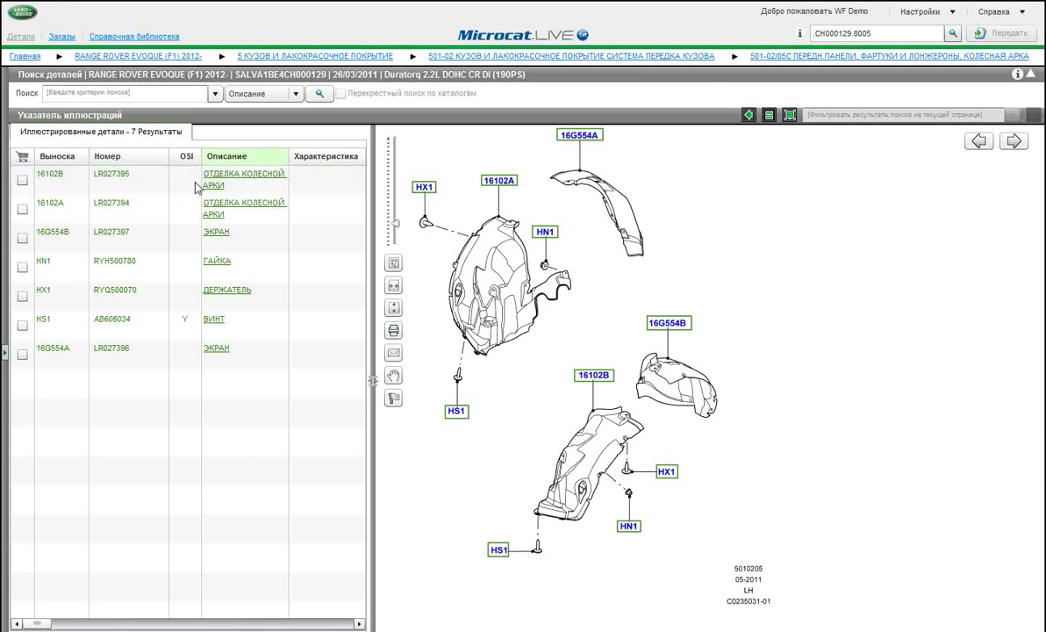
Show screw HS1's supersession: AB606034 replaced by AB606034L (SCHRAUBE) at € 0,26.
mouse_move(182, 330)
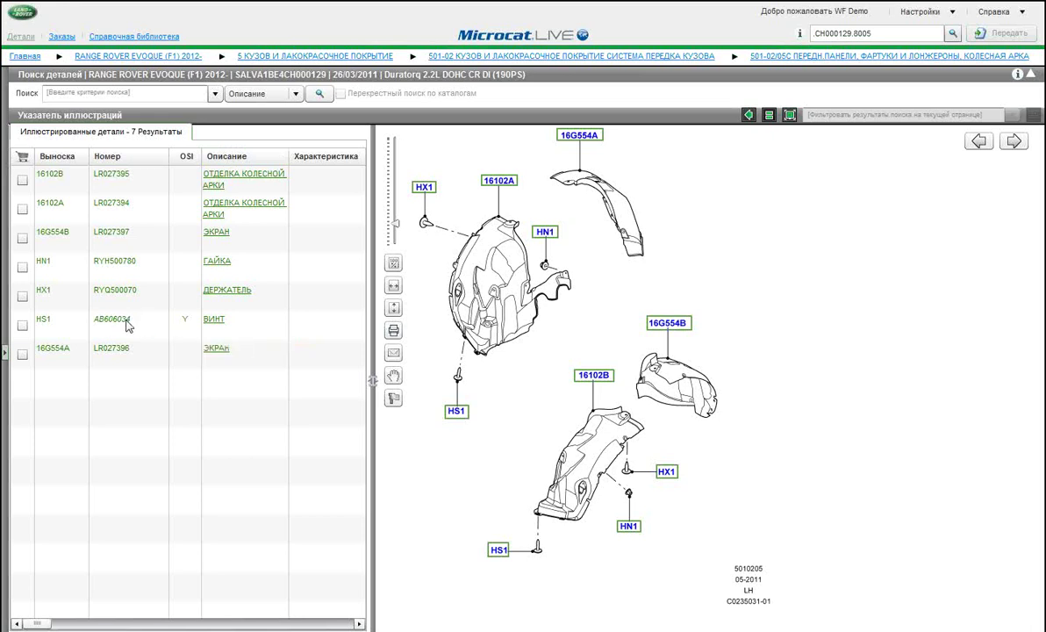
click(186, 326)
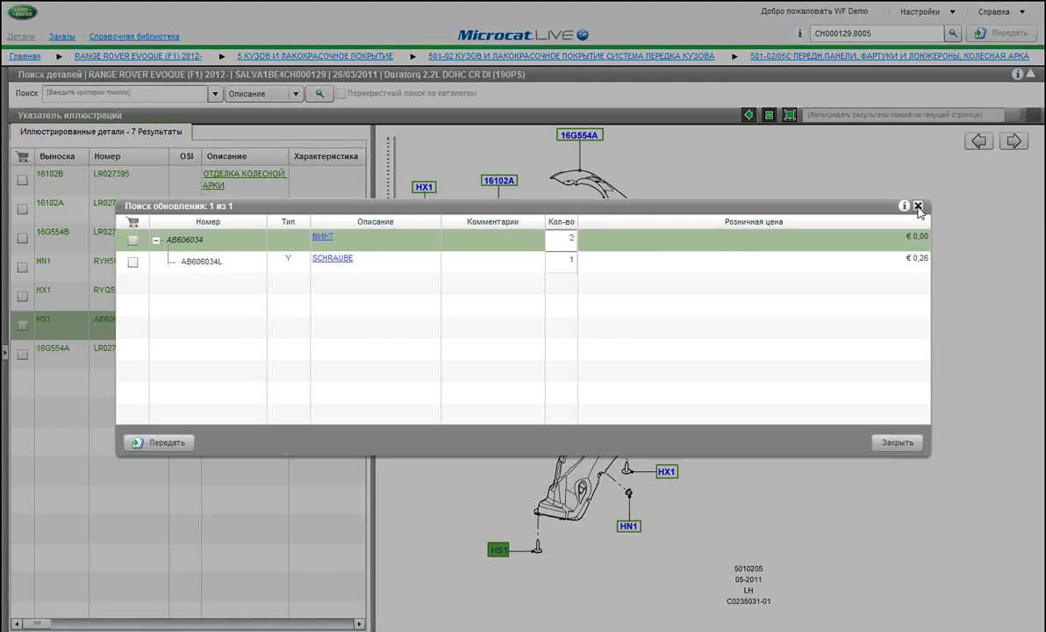
Close the Поиск обновления popup and return to the Evoque's six-group parts overview.
click(917, 208)
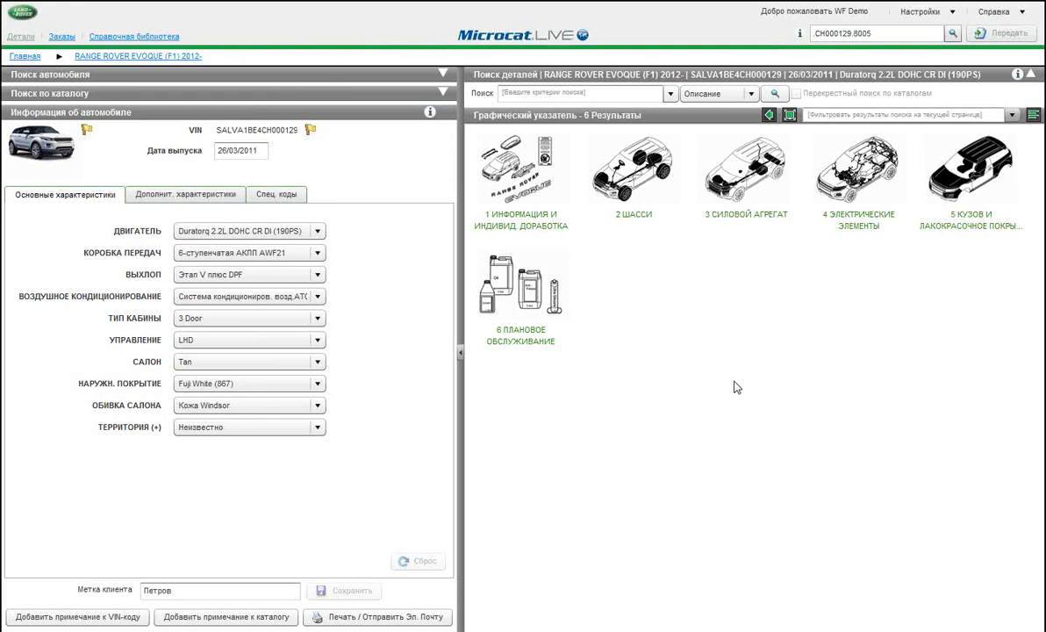
Go through 5 КУЗОВ to the 501-02/20 КАПОТ illustration listing 26 parts.
click(965, 198)
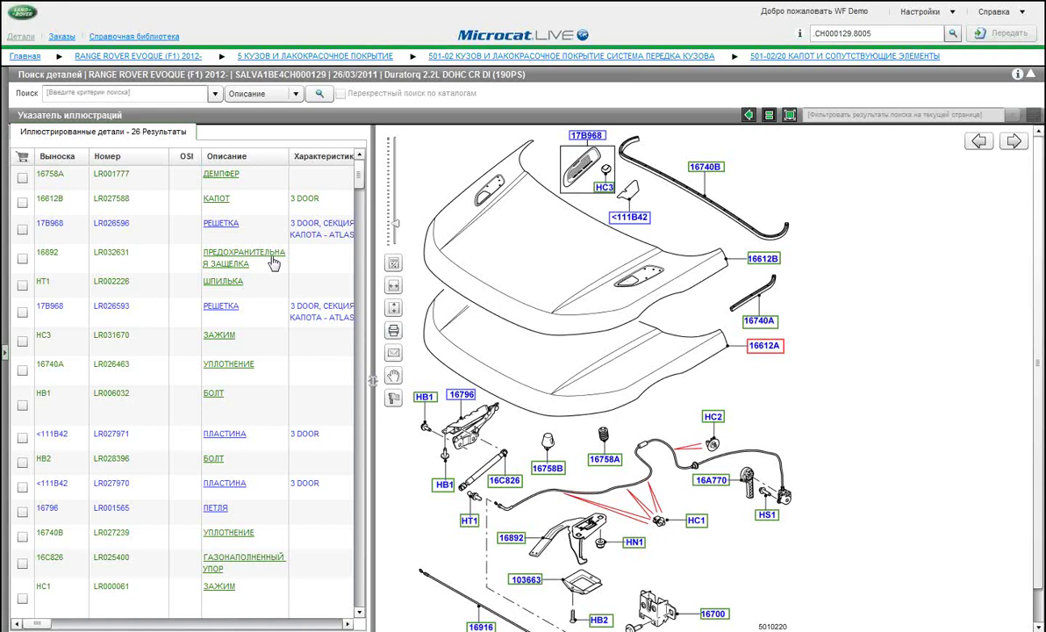
Select hood parts 16892, 16612B, HT1, 16740A, <111B42 and 17B968 to show their callouts.
click(191, 247)
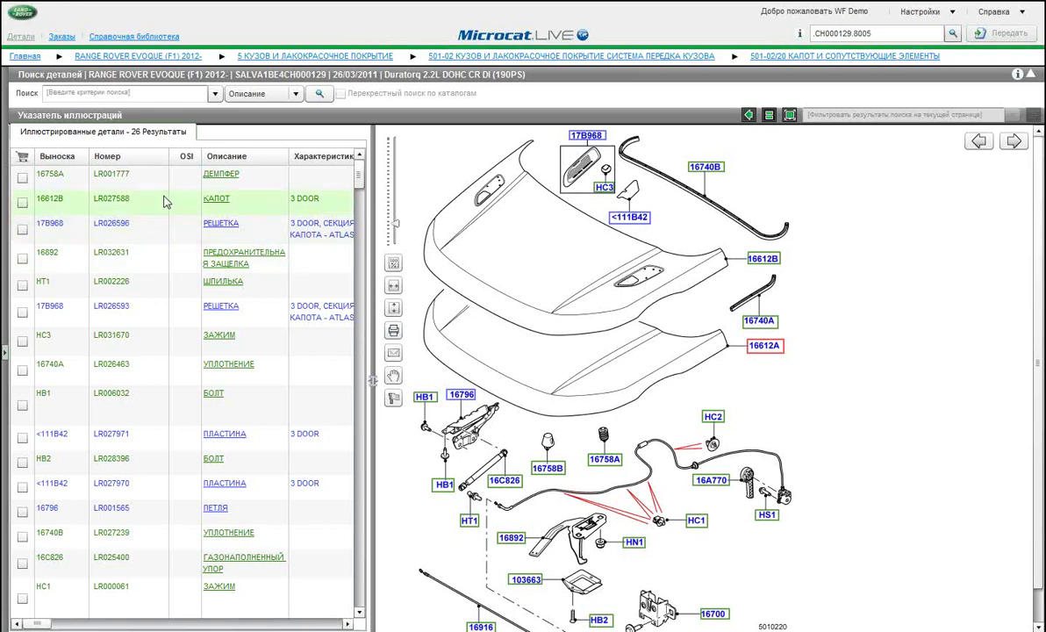
click(138, 205)
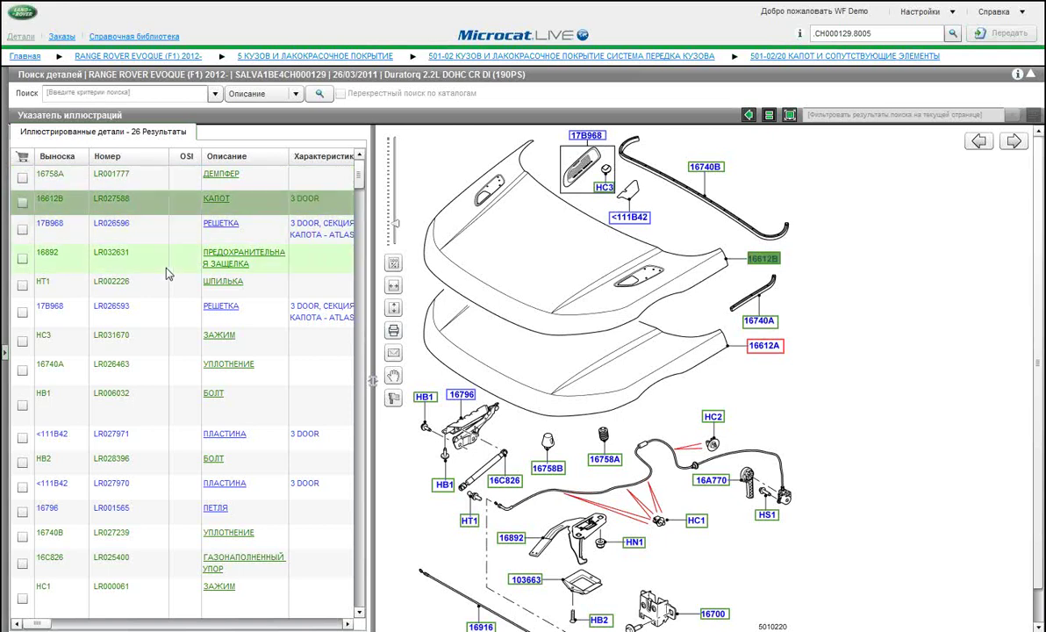
click(120, 295)
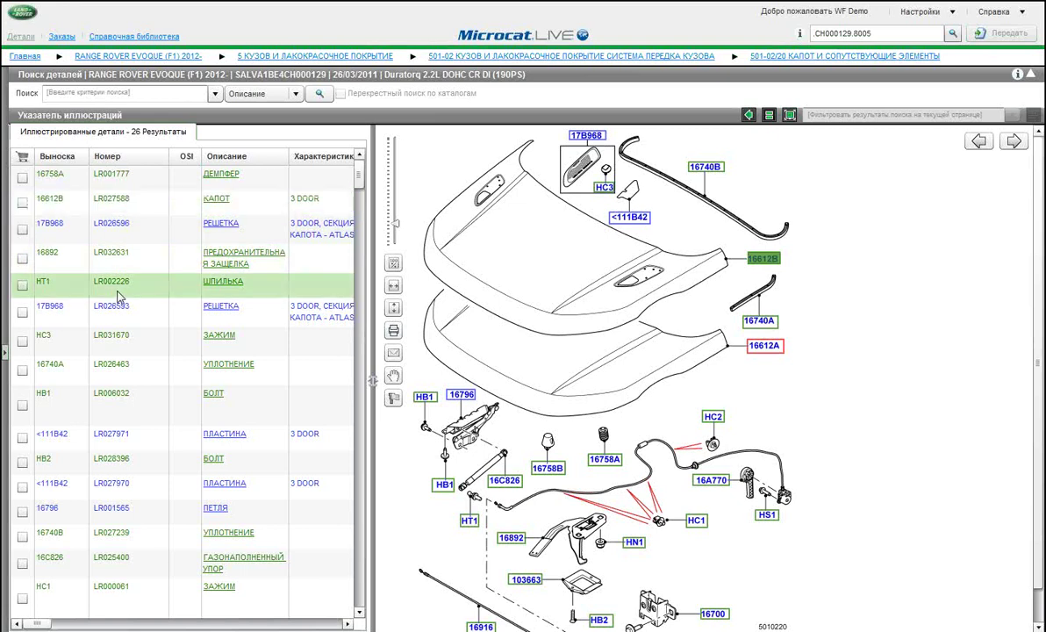
click(120, 294)
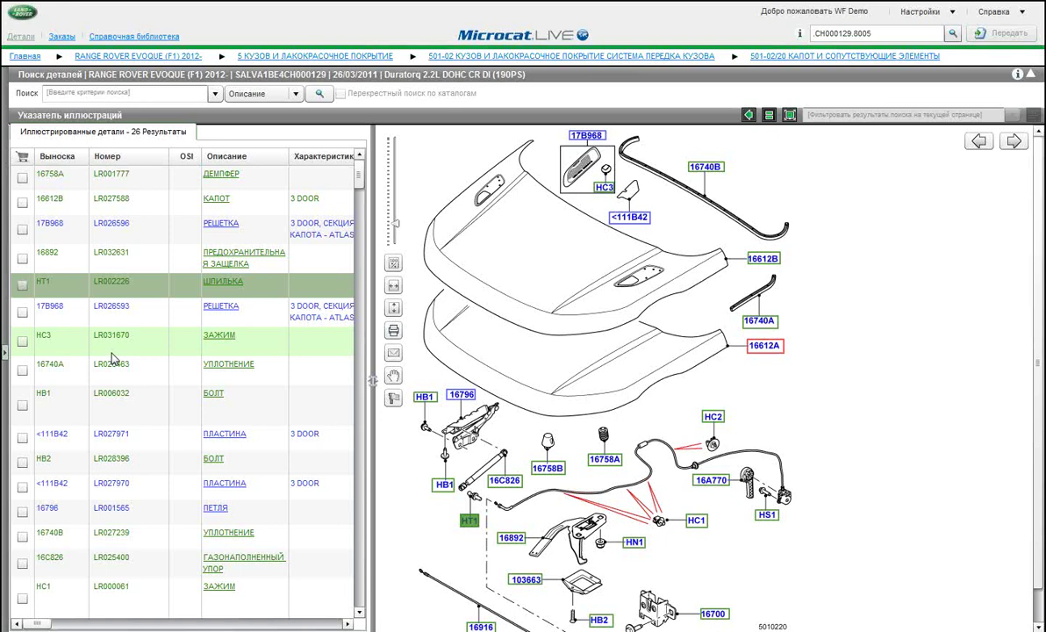
click(117, 375)
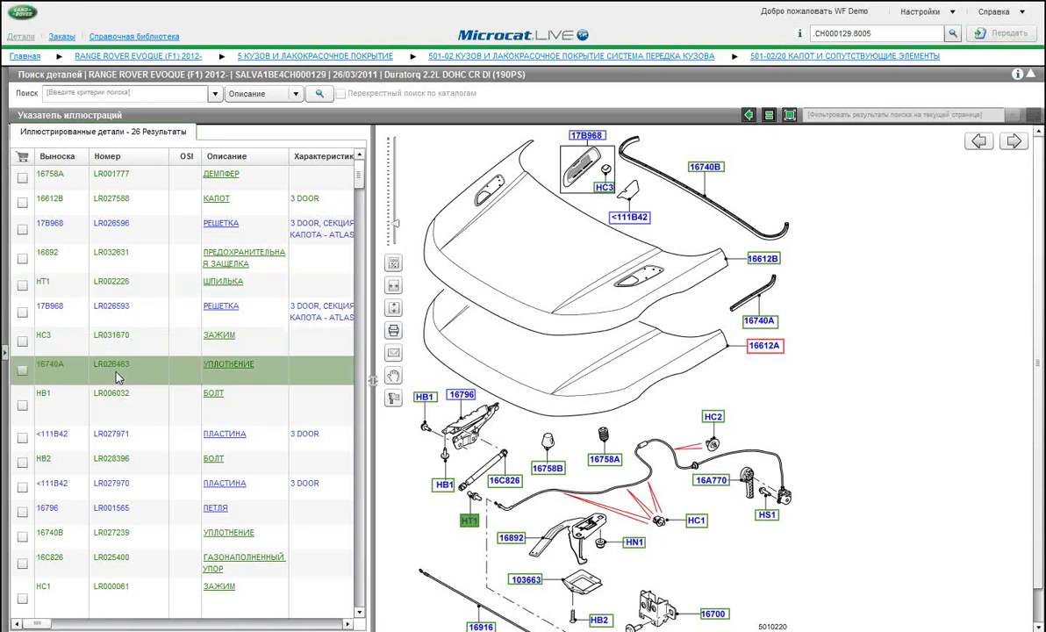
click(136, 439)
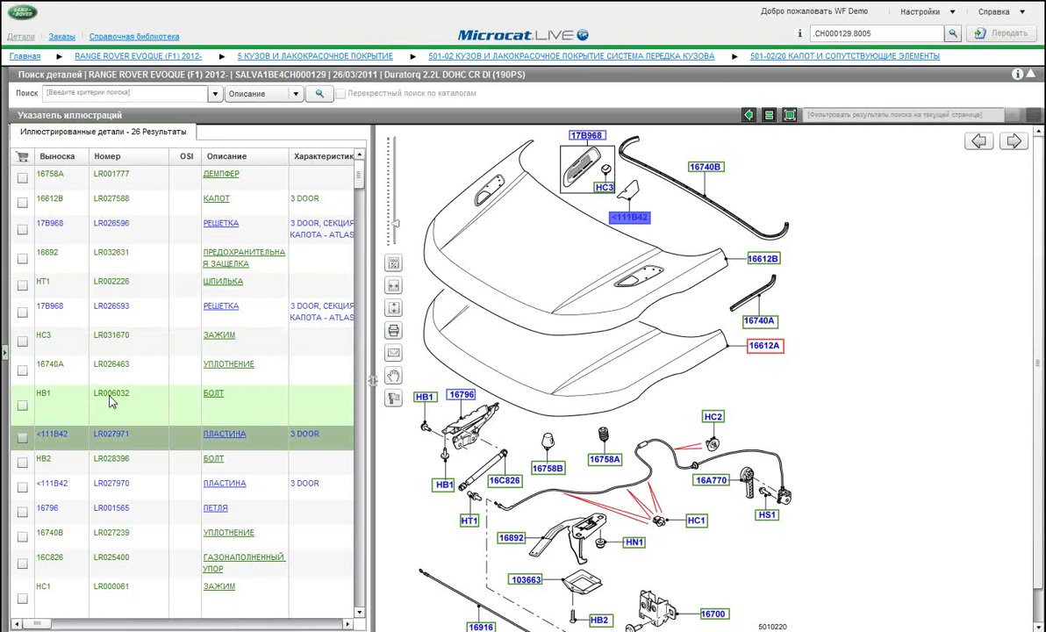
click(98, 322)
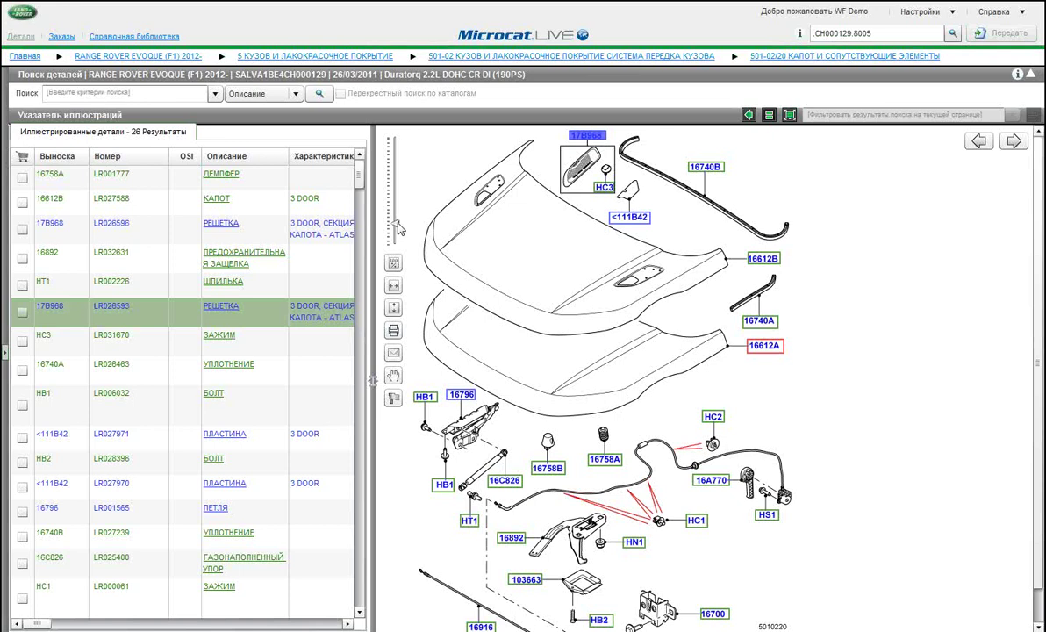
mouse_move(399, 227)
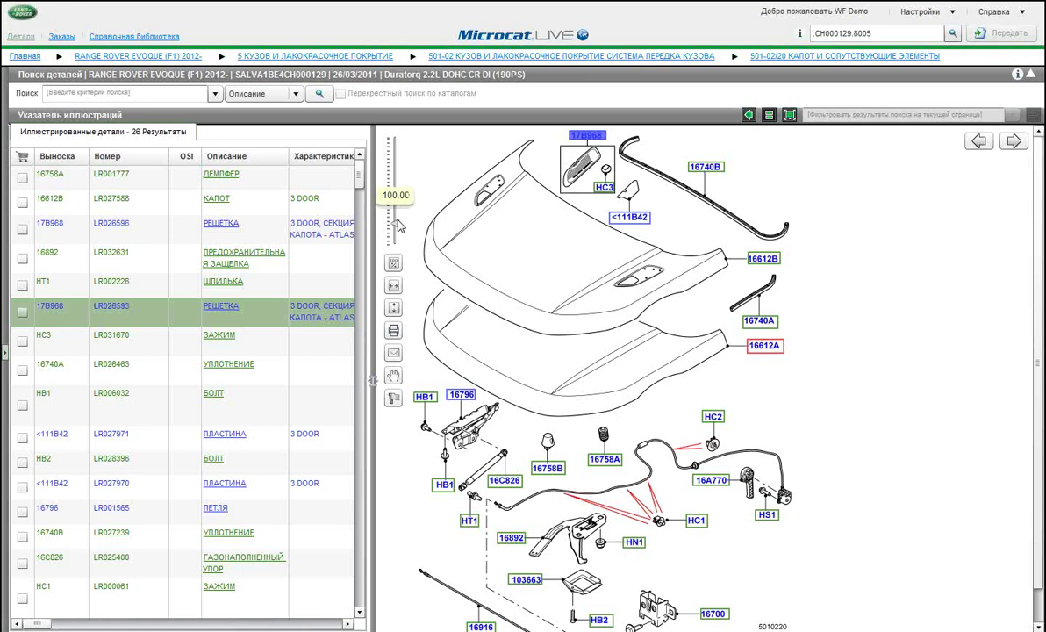
scroll(399, 226, up, 1)
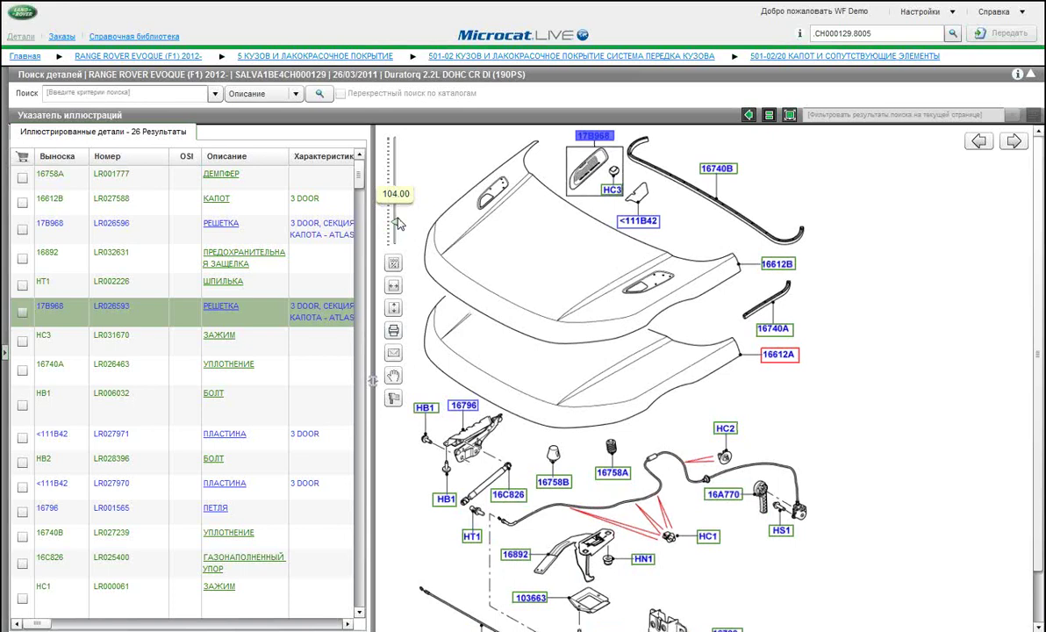
drag(399, 226, 399, 203)
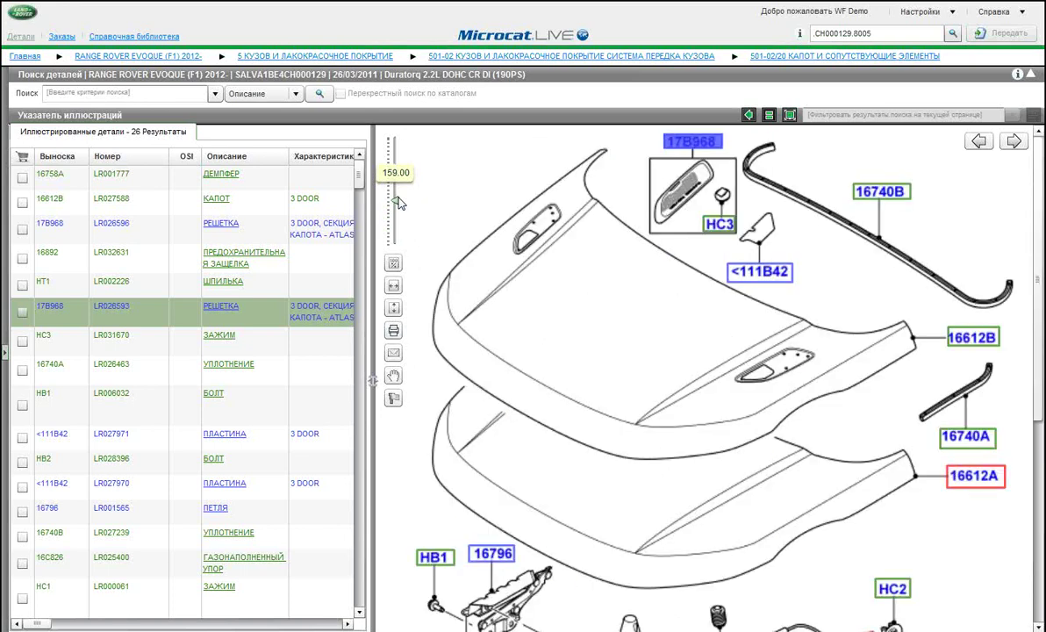
drag(399, 203, 396, 226)
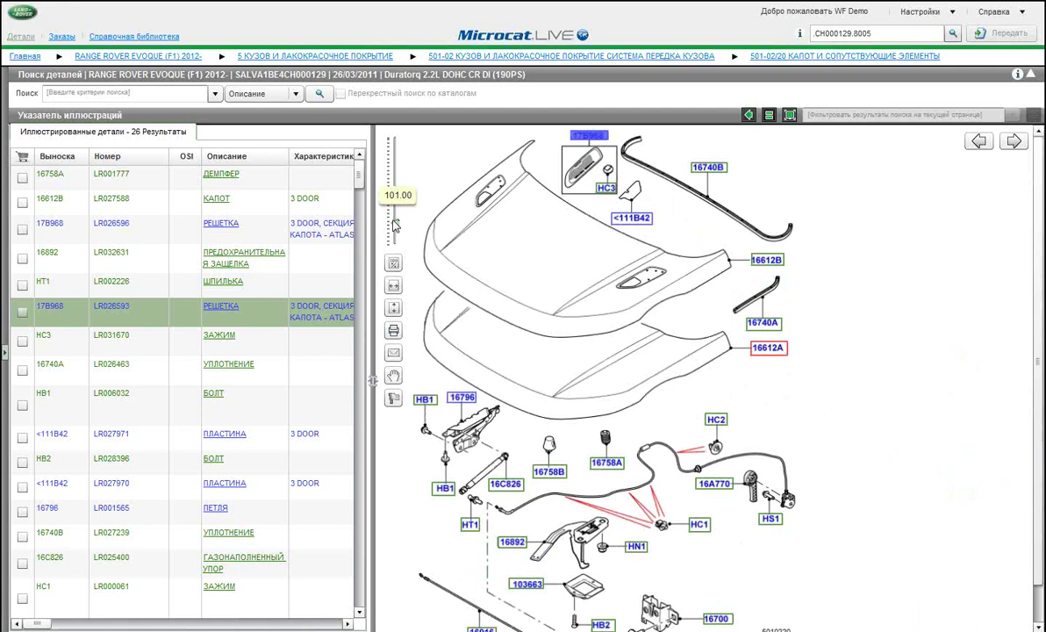
drag(394, 227, 396, 209)
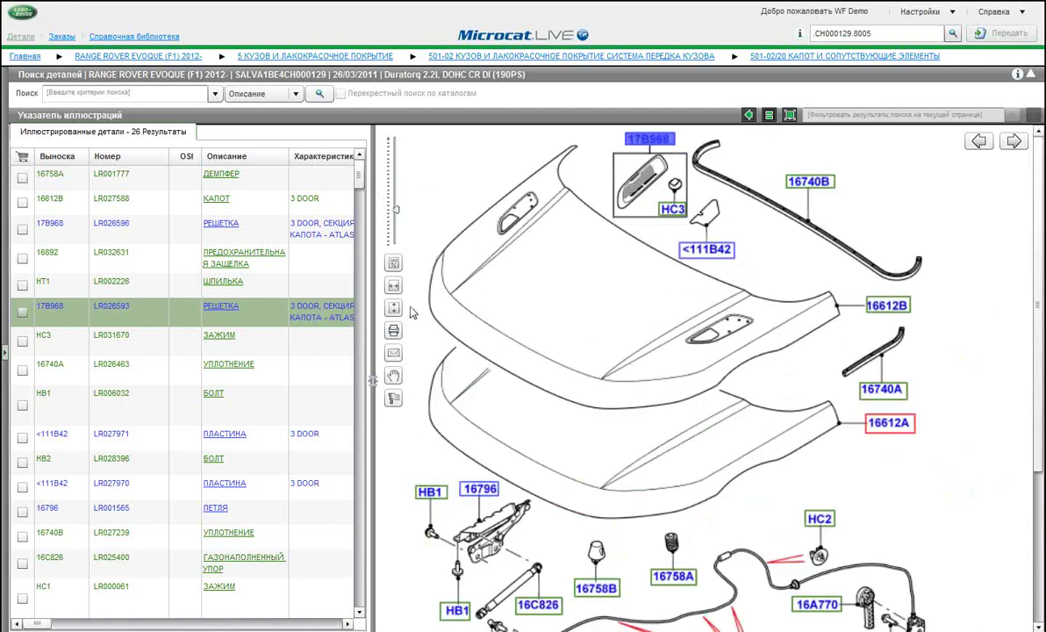
click(394, 265)
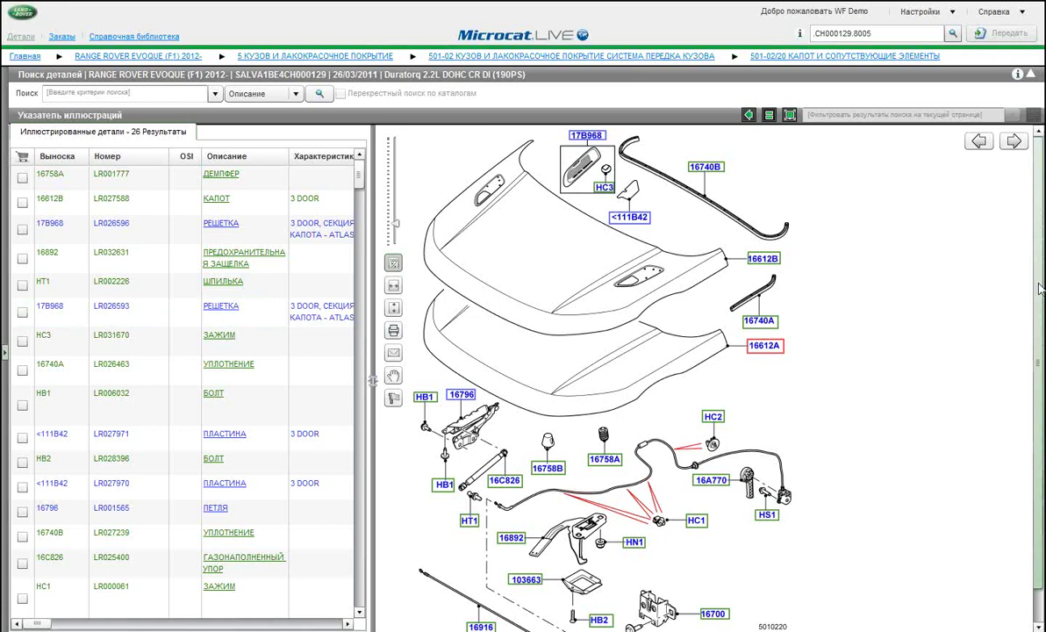
drag(1041, 289, 1041, 297)
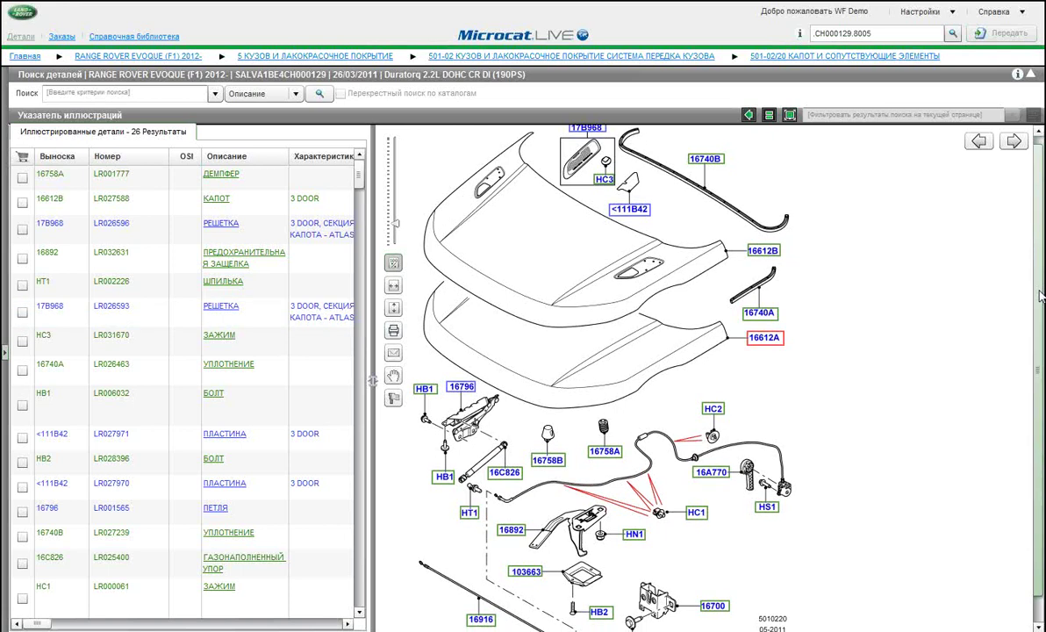
drag(1040, 296, 1040, 361)
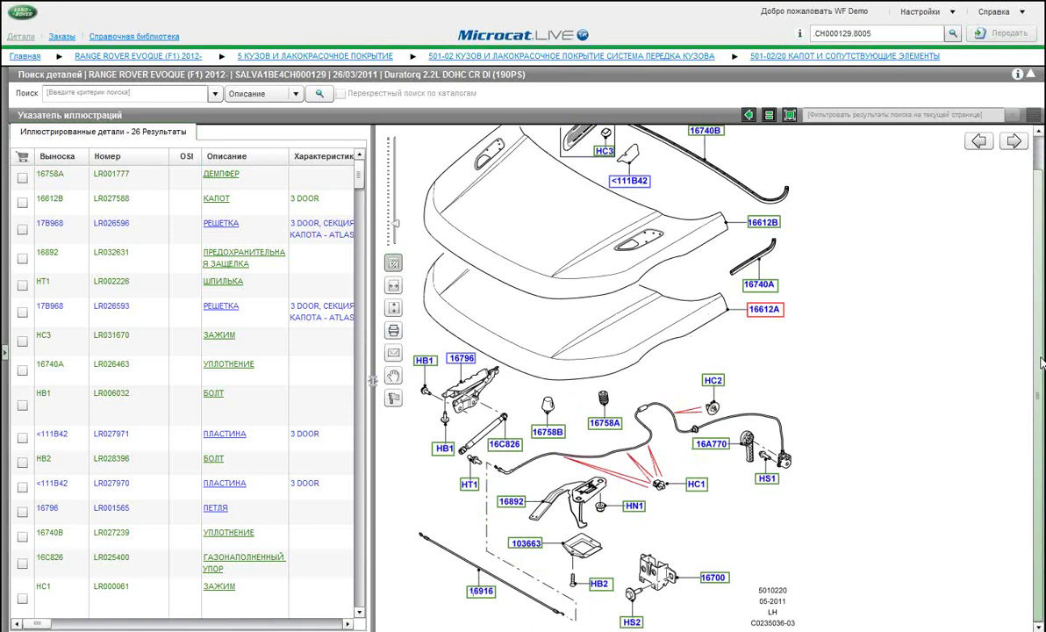
drag(1041, 361, 1035, 388)
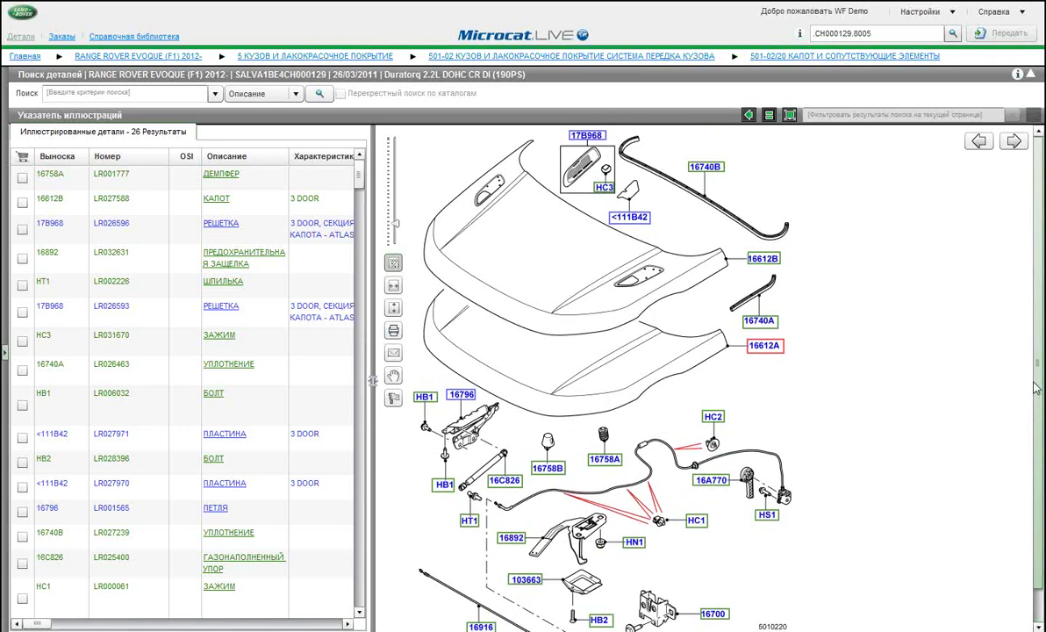
Fit the 501-02/20 hood illustration to the viewer, then zoom into it.
click(396, 311)
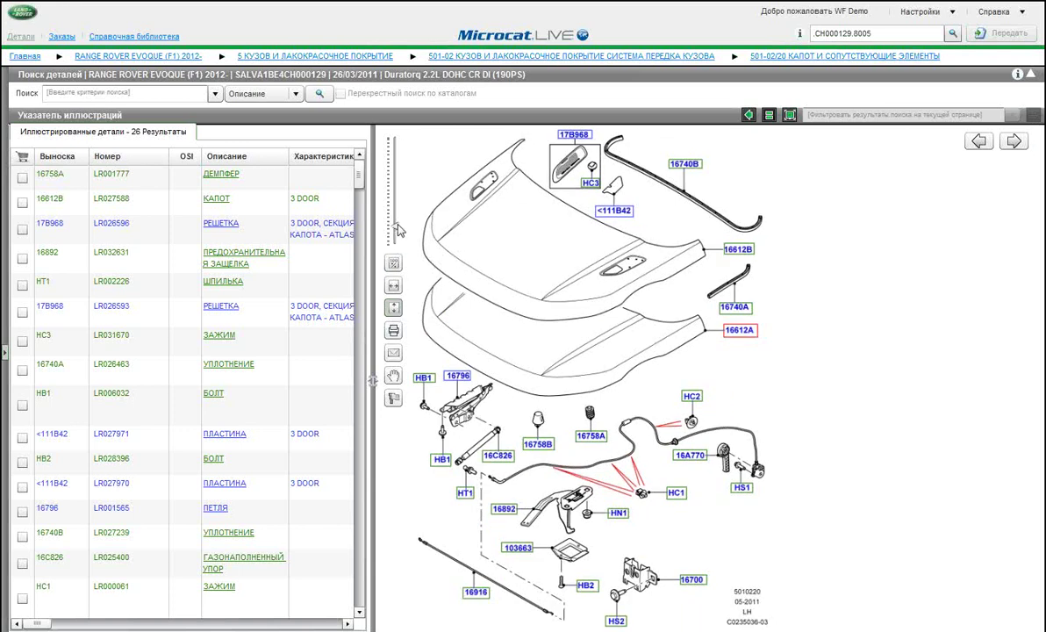
mouse_move(398, 229)
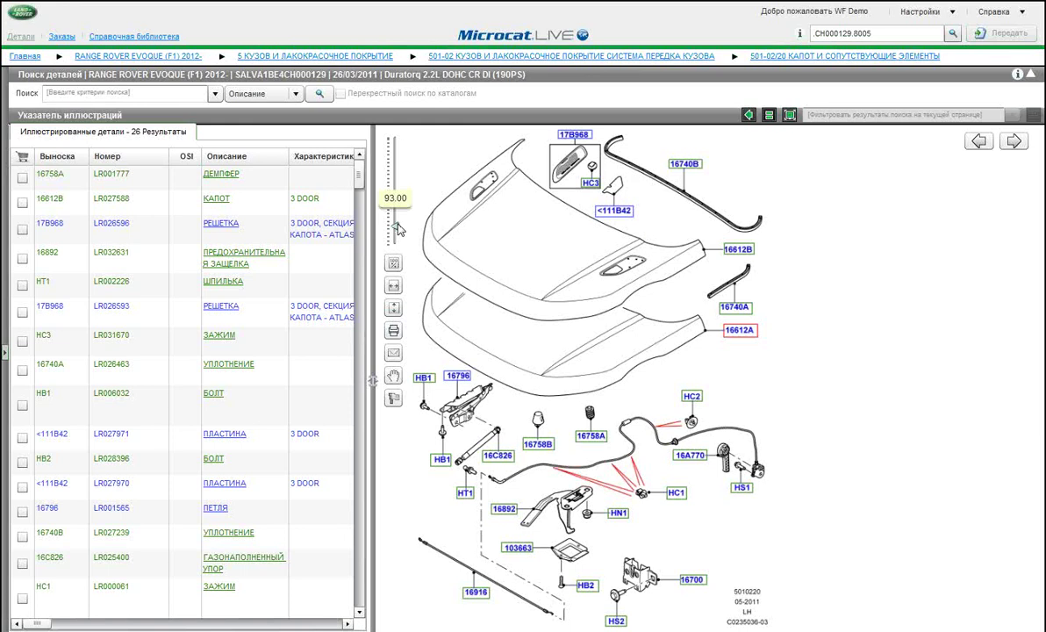
drag(399, 230, 398, 224)
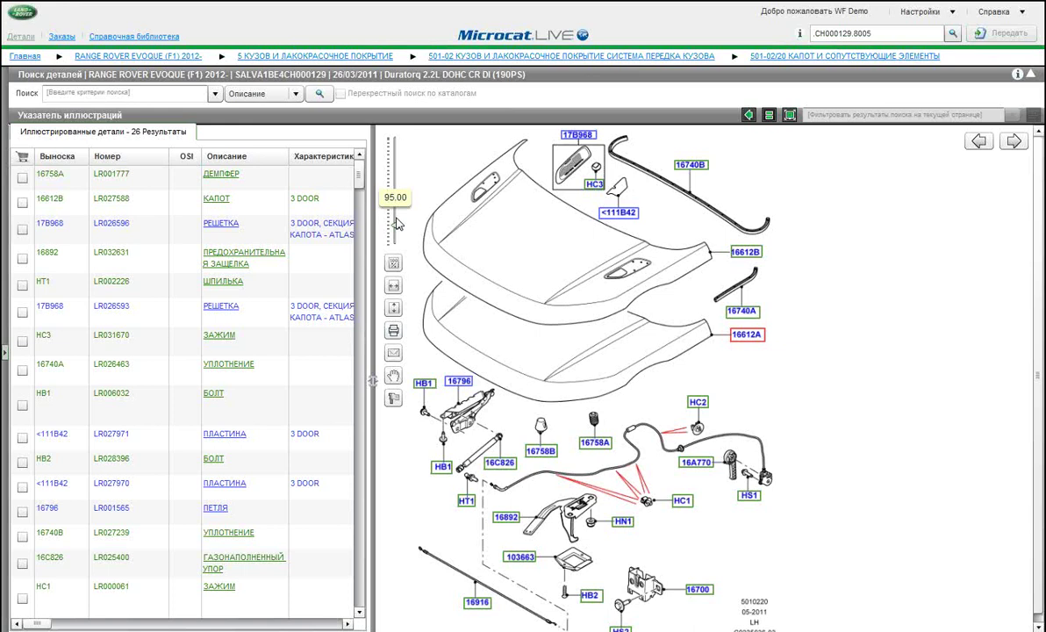
drag(397, 224, 397, 211)
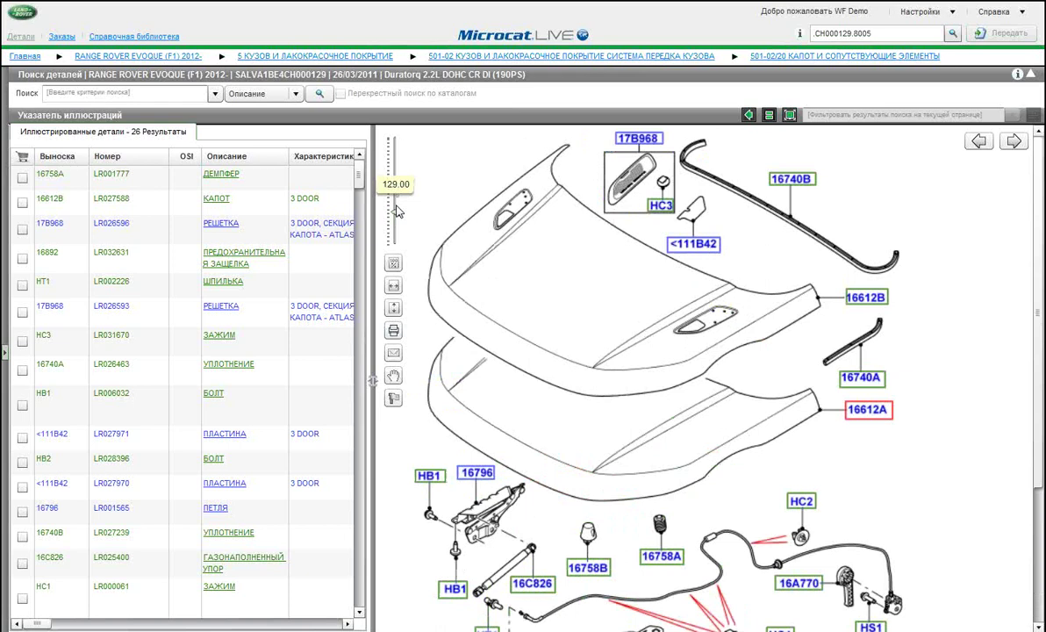
drag(396, 211, 396, 200)
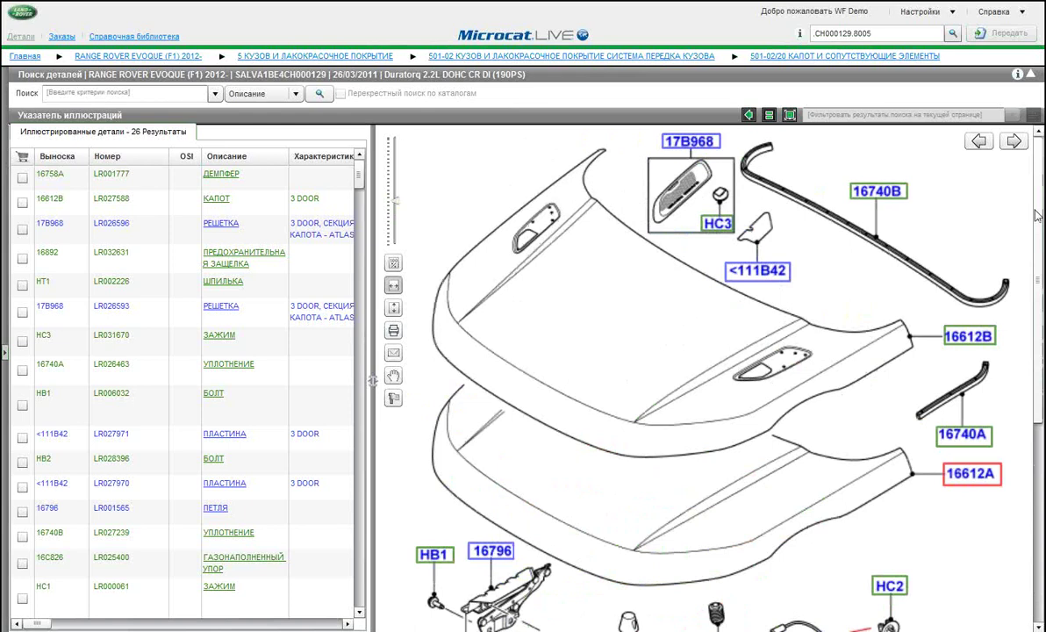
Move the bonnet panels back into view and print the hood illustration.
drag(1038, 217, 1042, 433)
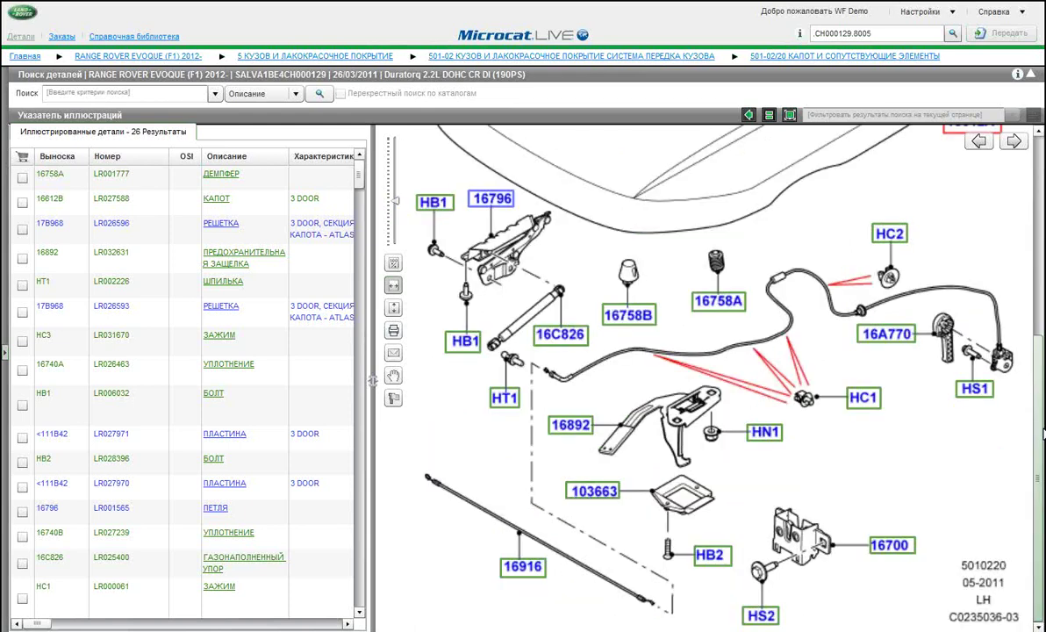
drag(1042, 433, 1043, 257)
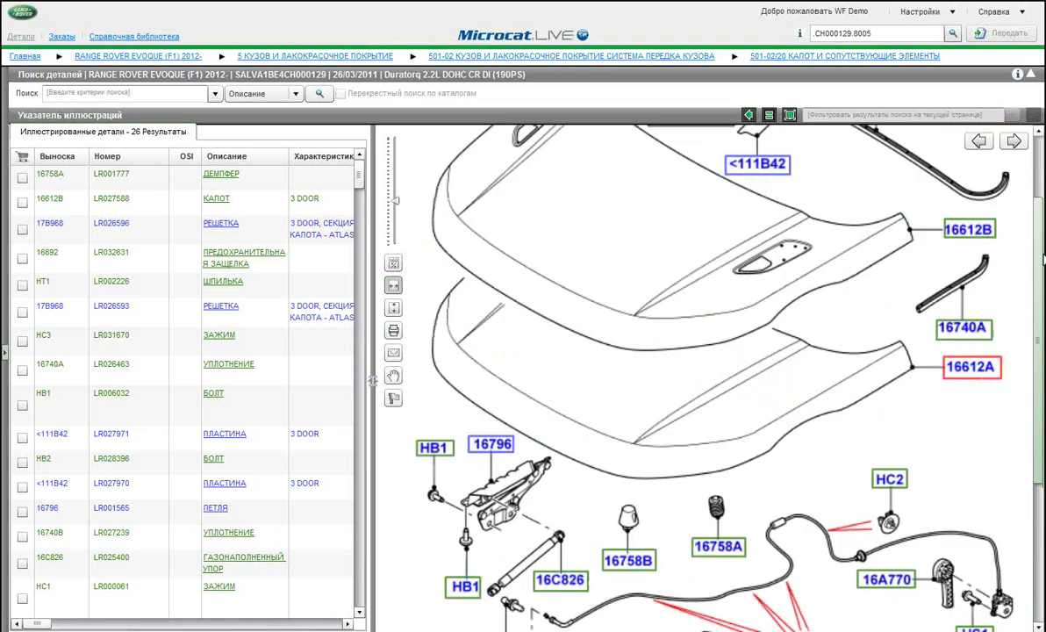
drag(1043, 257, 1041, 415)
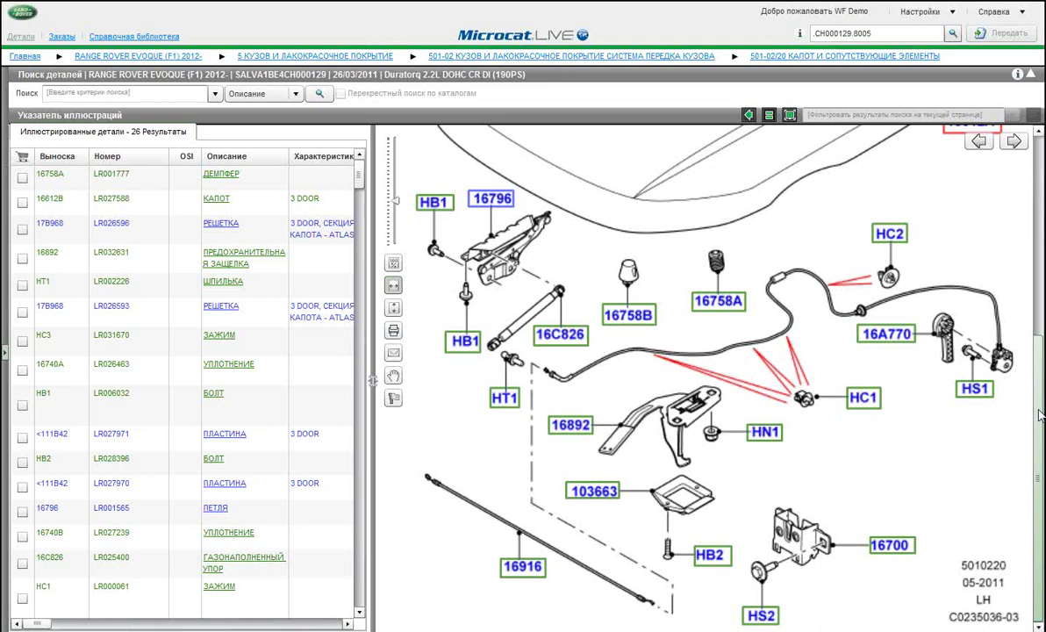
drag(1040, 416, 1041, 188)
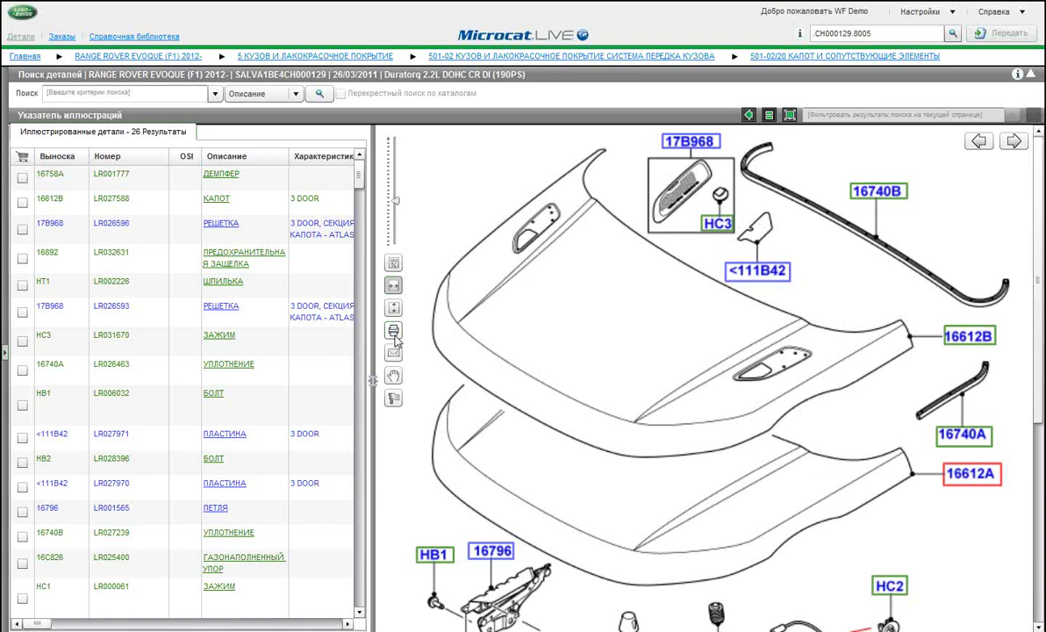
click(394, 337)
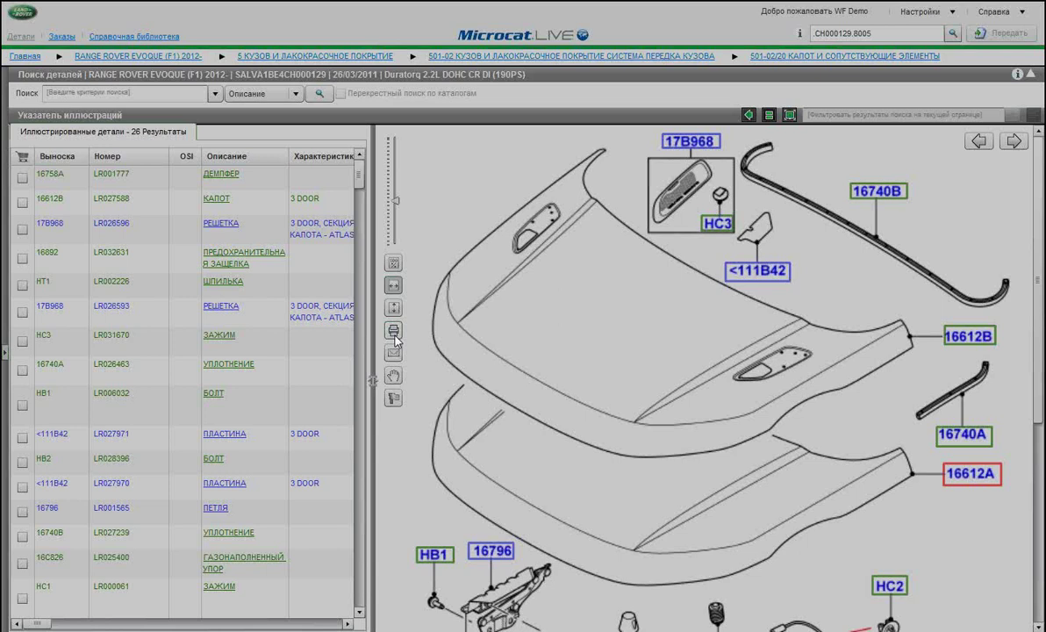
click(394, 332)
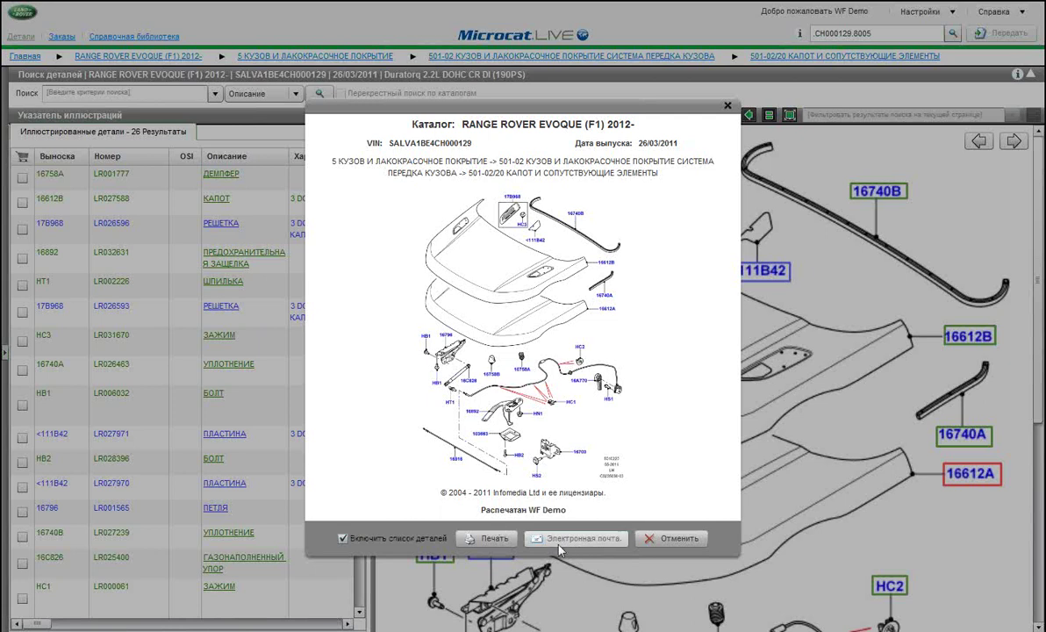
click(444, 537)
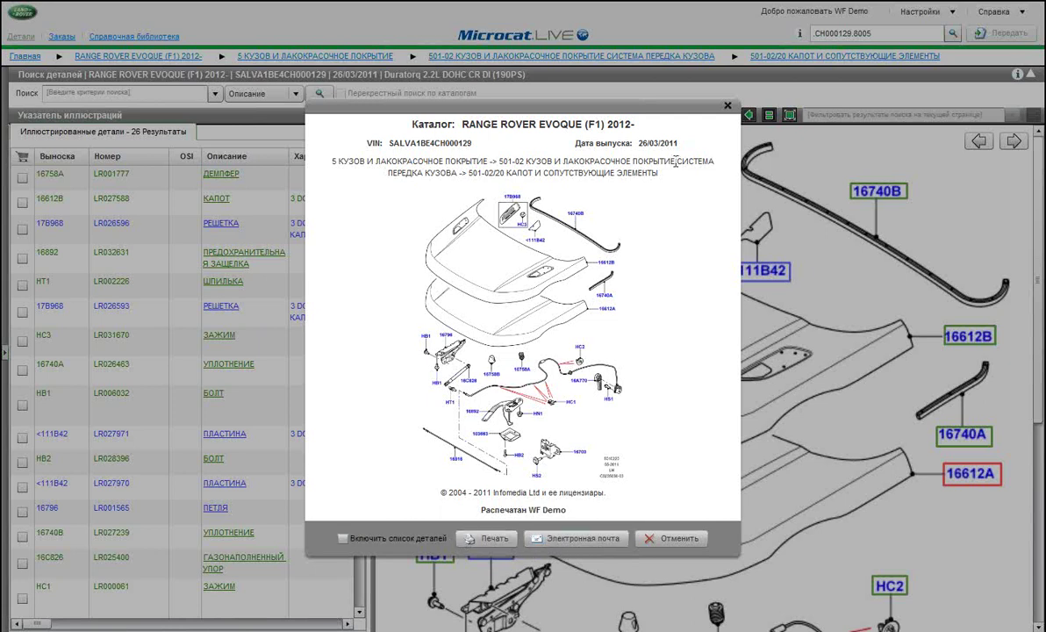
click(727, 106)
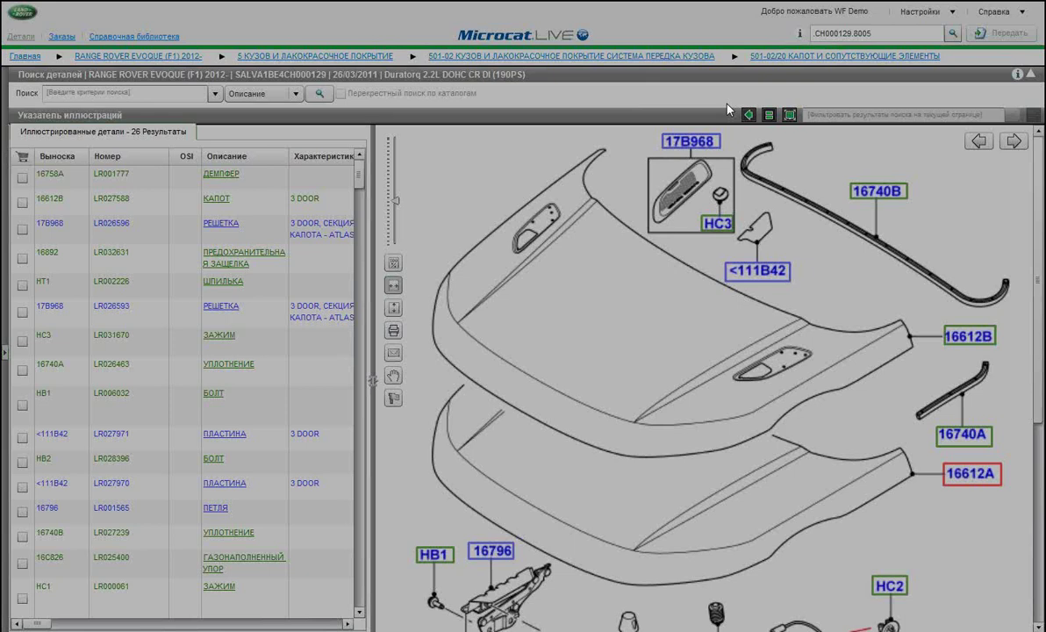
Zoom and pan the hood diagram to show callouts from 16740B down to latch 16700.
drag(395, 200, 396, 226)
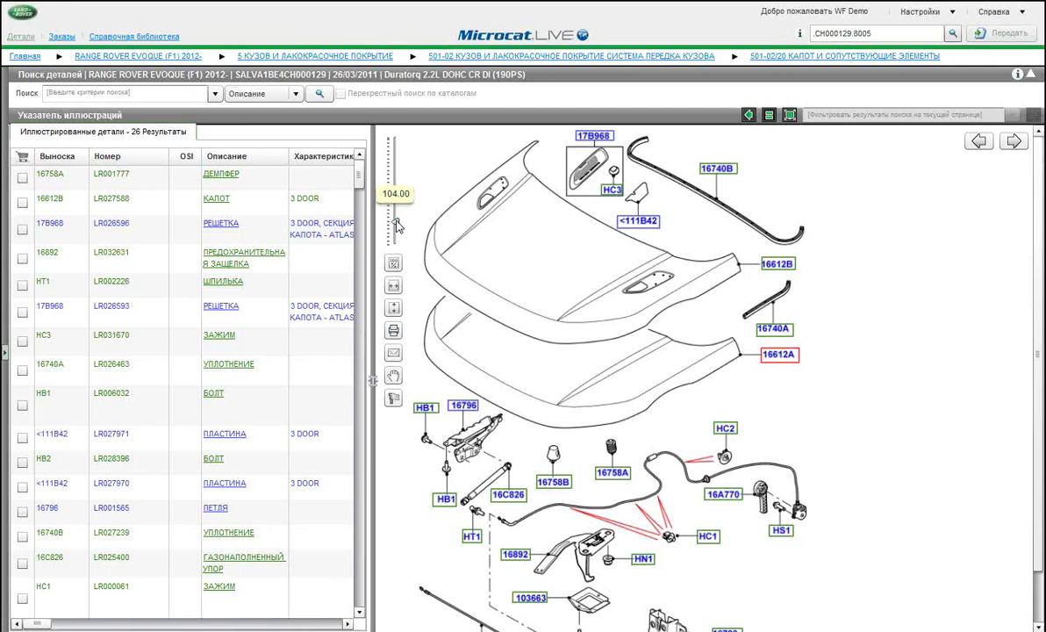
drag(396, 226, 395, 195)
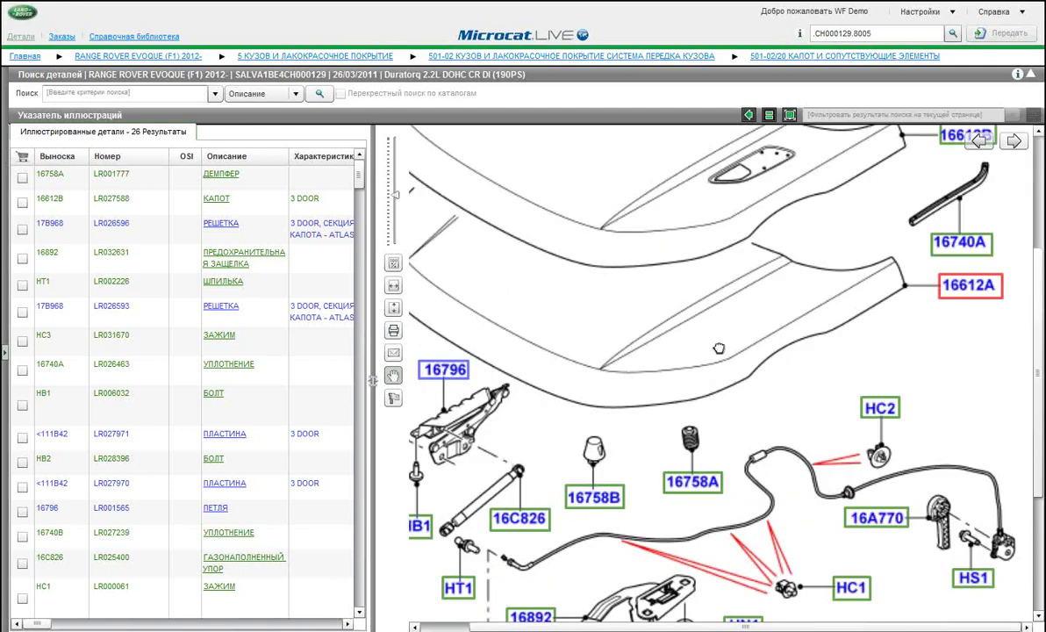
drag(718, 348, 726, 420)
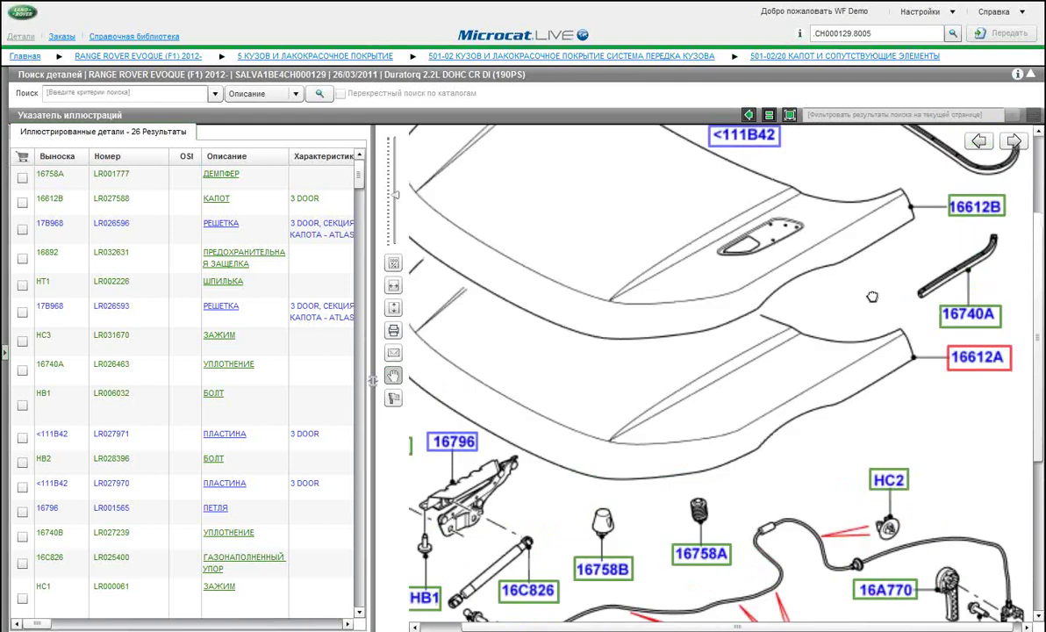
drag(636, 243, 628, 345)
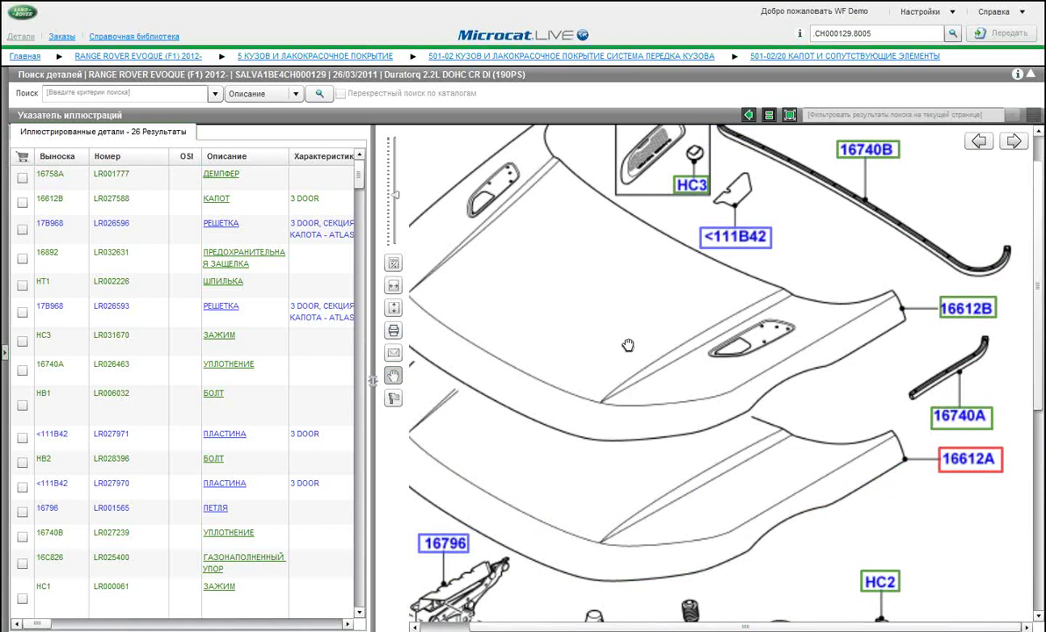
scroll(645, 353, down, 2)
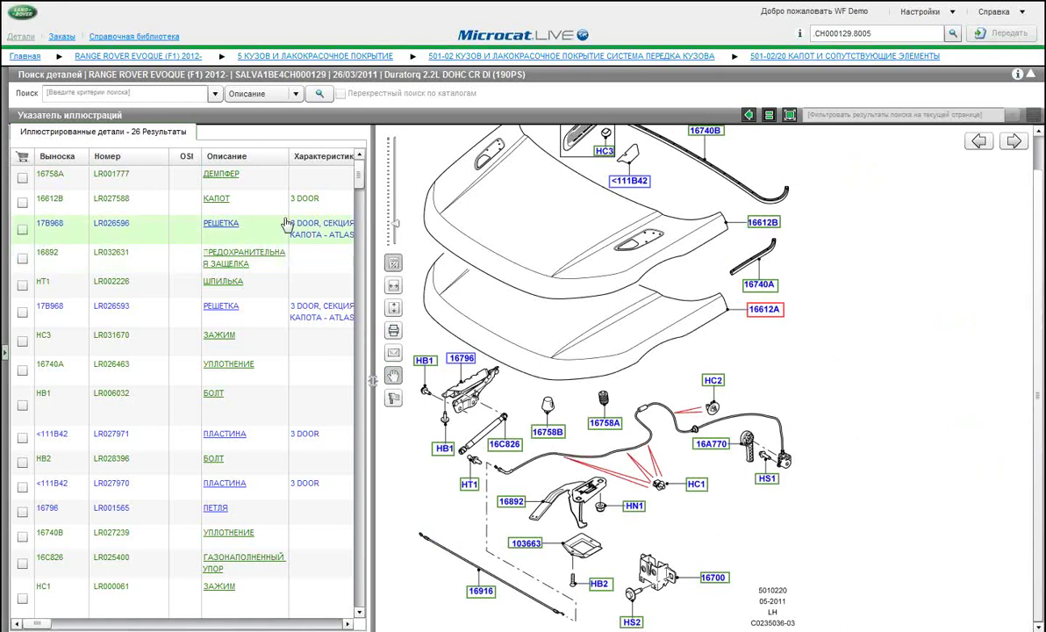
Check 'Отображать неприменимые' under Персональные настройки > Общие настройки, growing the list to 31.
click(918, 18)
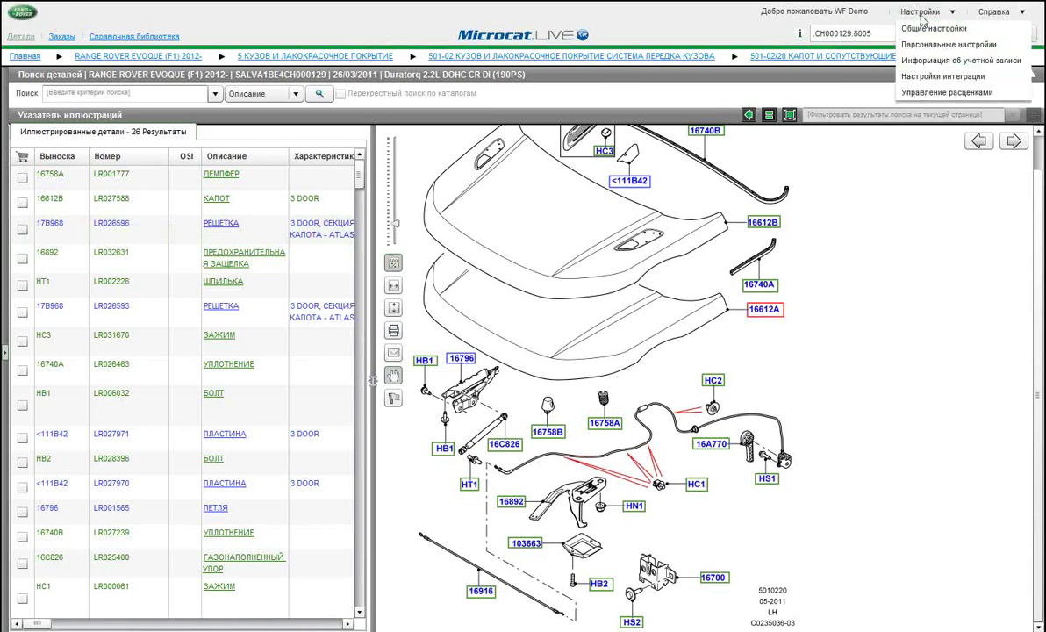
click(965, 44)
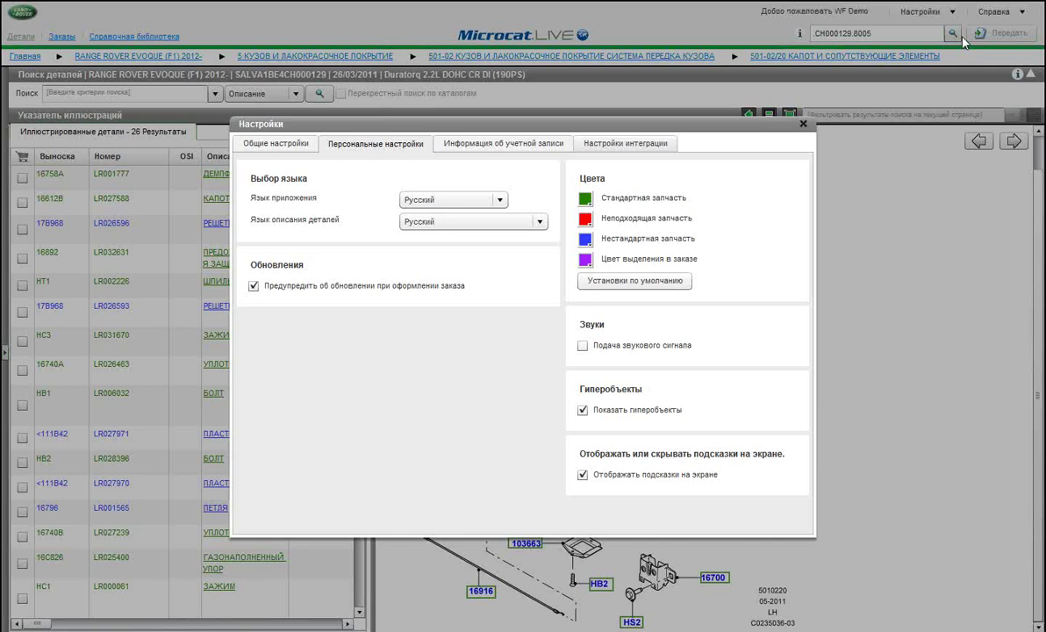
click(276, 143)
click(543, 200)
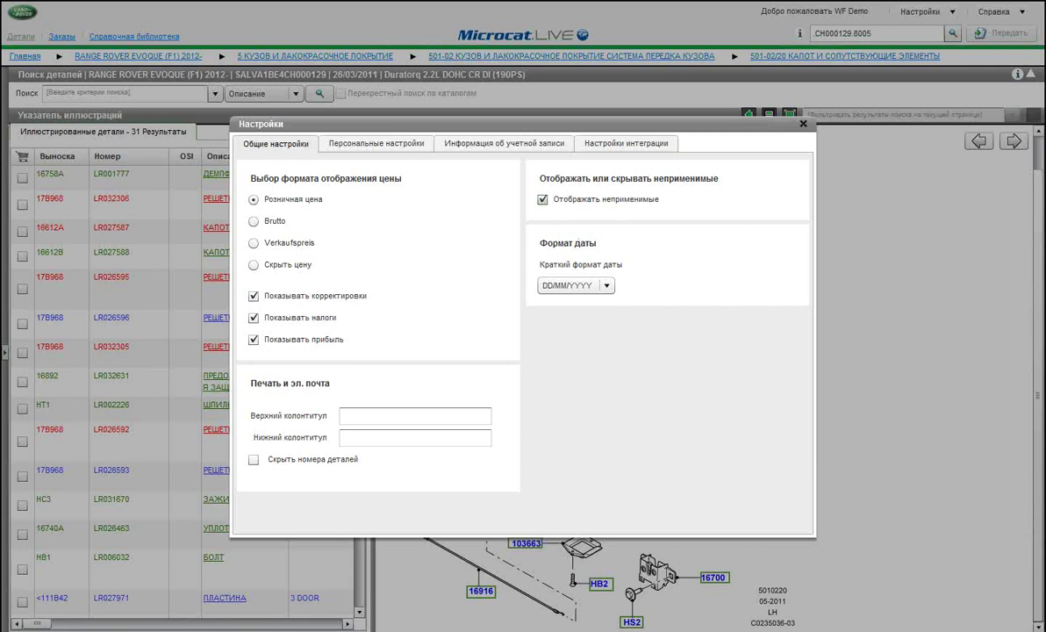
Uncheck 'Отображать неприменимые' and close Настройки, returning the hood list to 26 results.
click(543, 199)
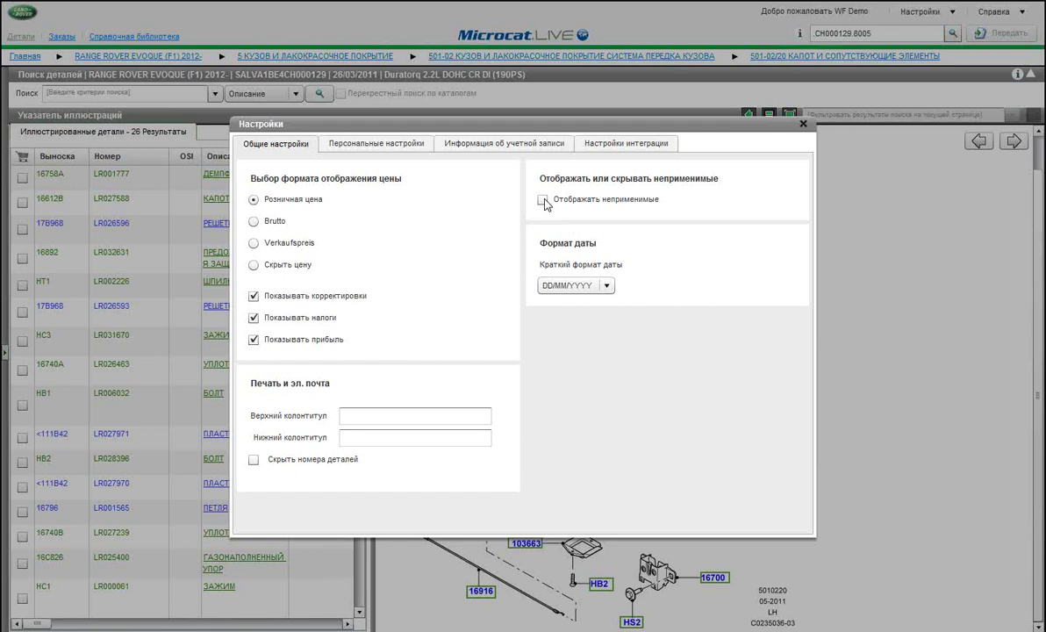
click(802, 123)
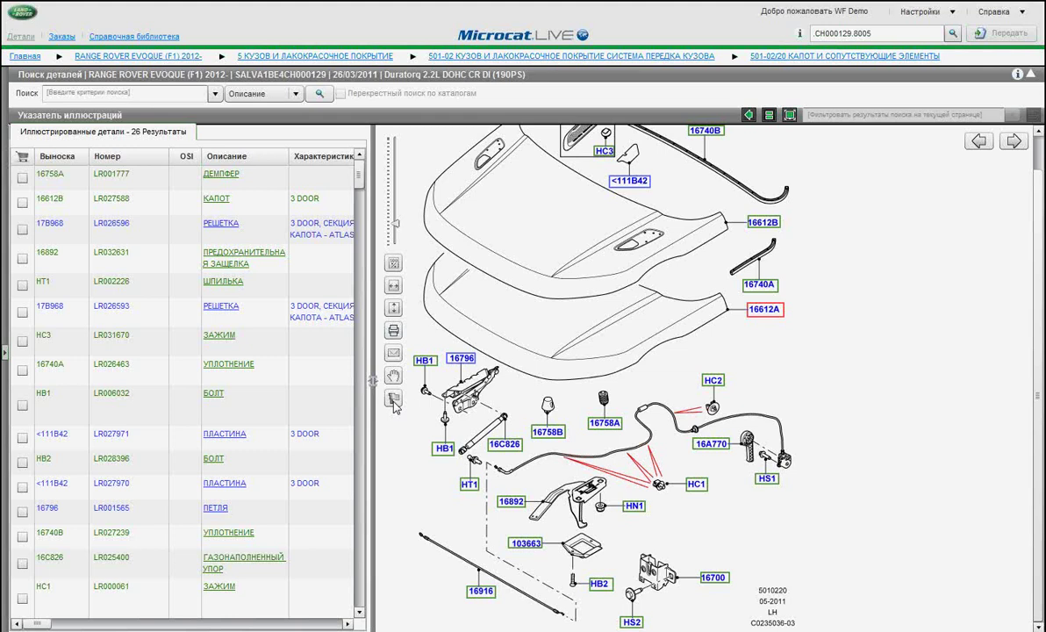
Add the note 'см изображение' with text 'основной комплект' to the 501-02/20 hood section.
click(393, 401)
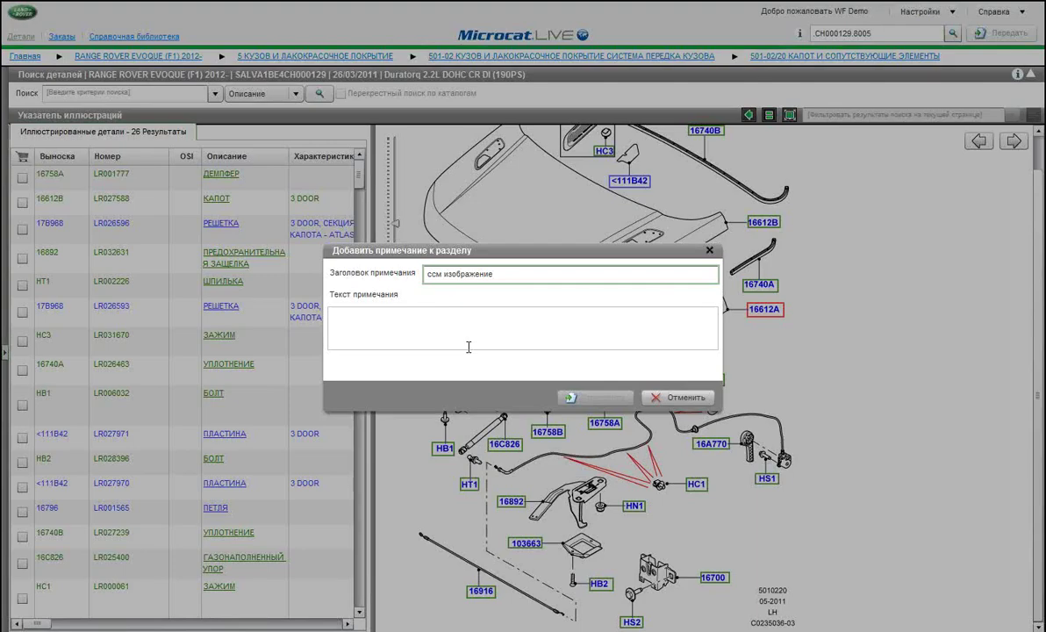
click(413, 326)
text(основной к)
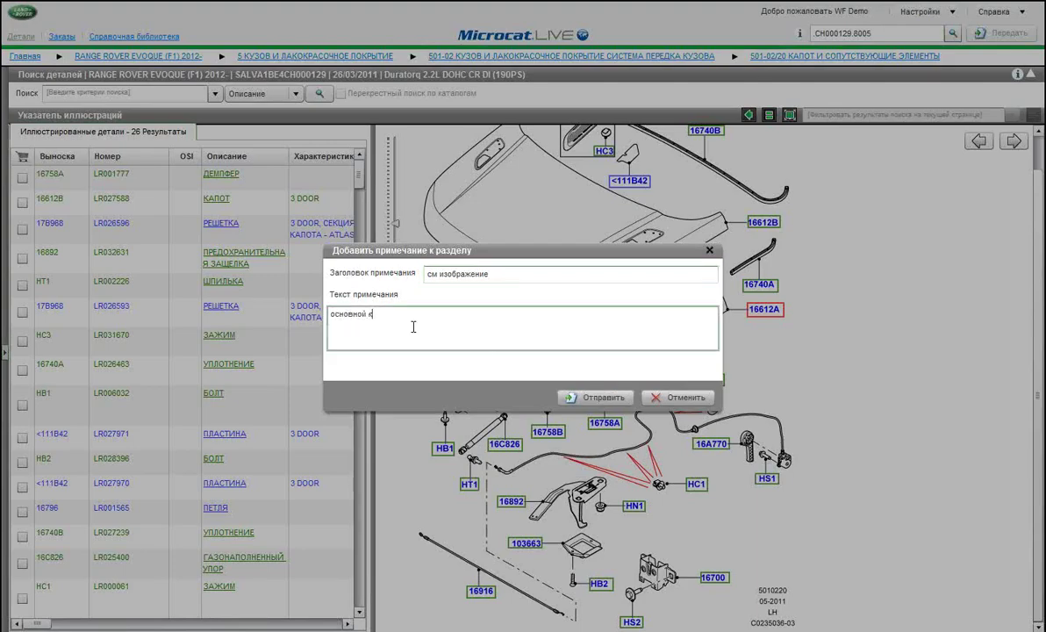
text(омплект)
click(600, 400)
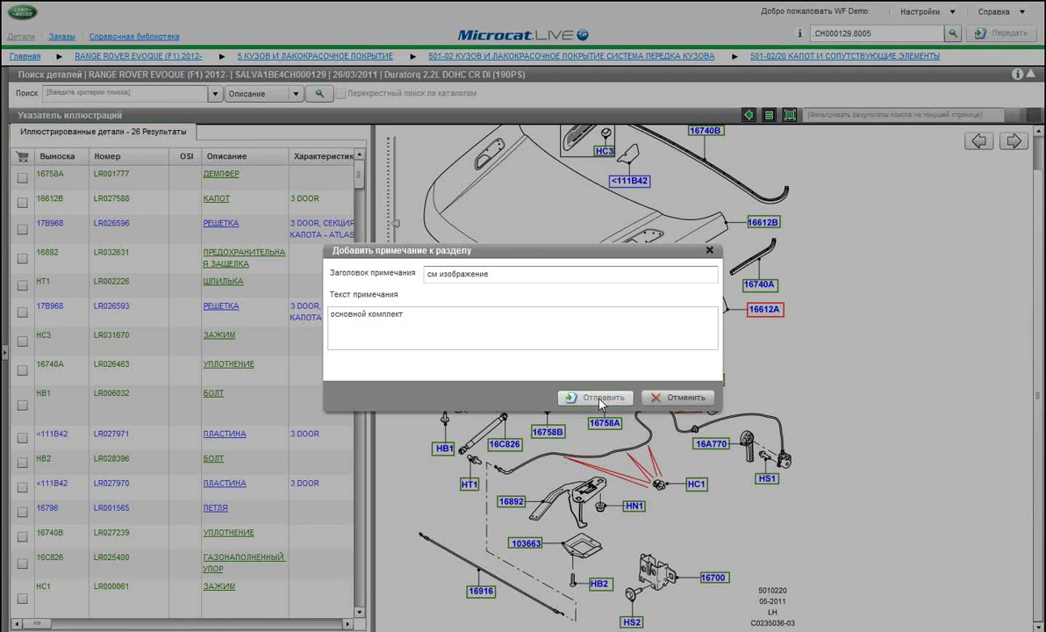
click(601, 399)
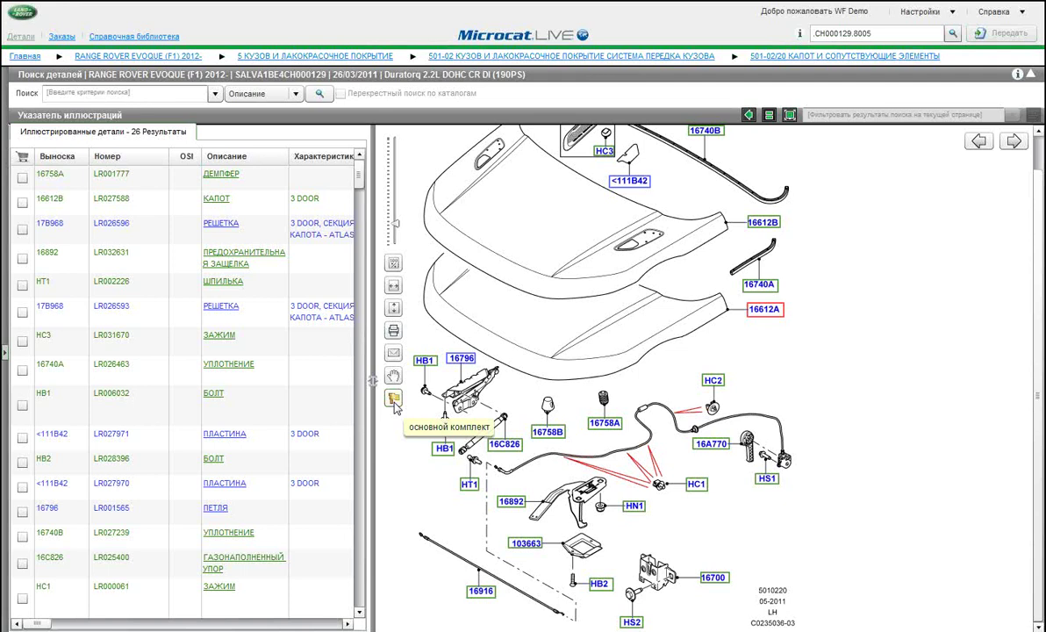
click(394, 400)
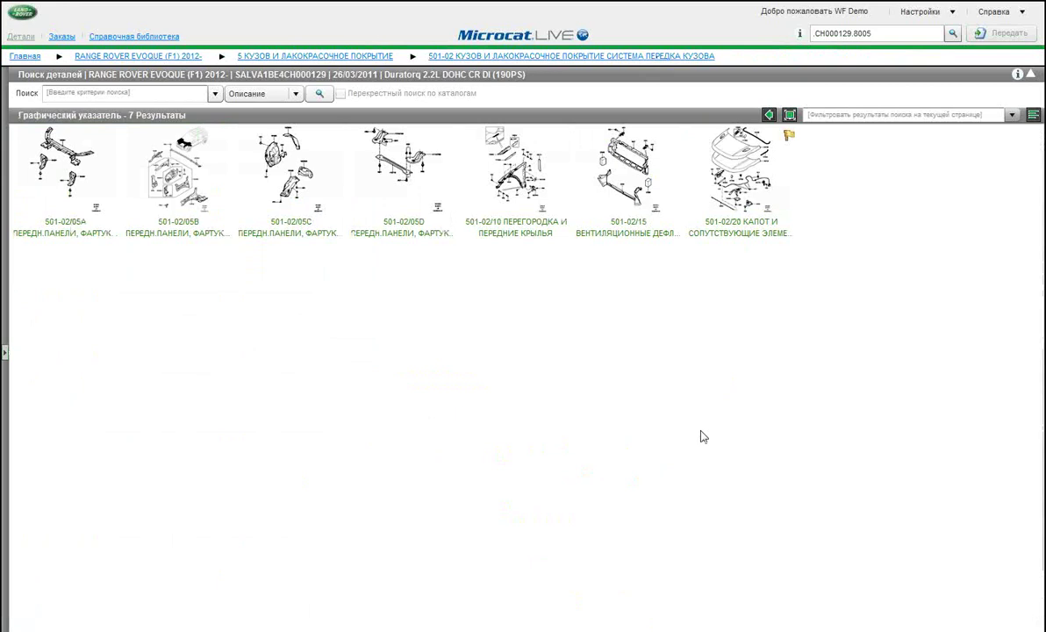
mouse_move(693, 56)
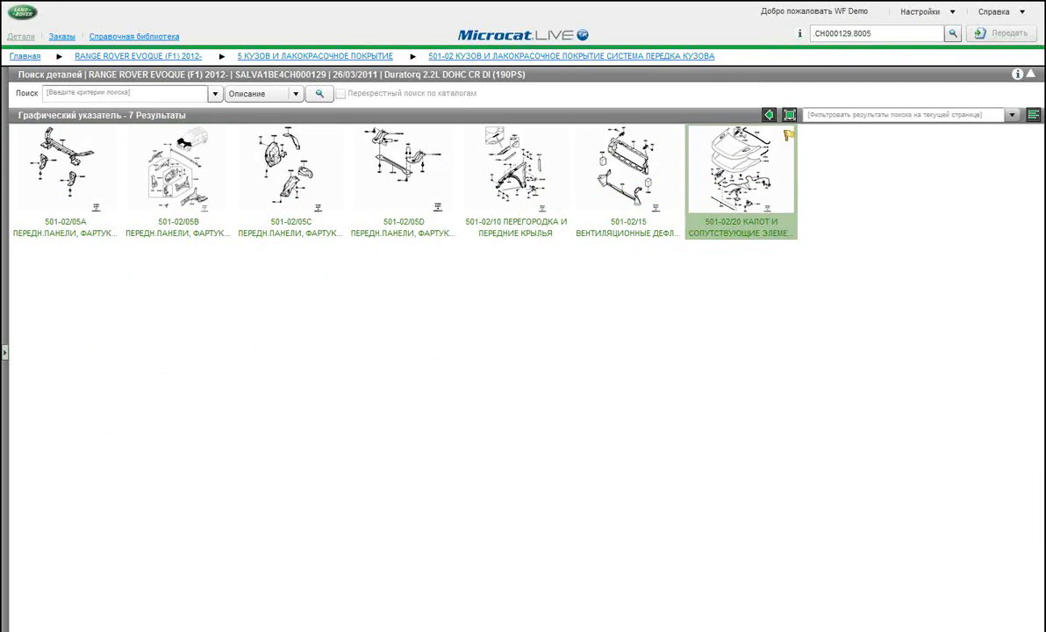
click(770, 201)
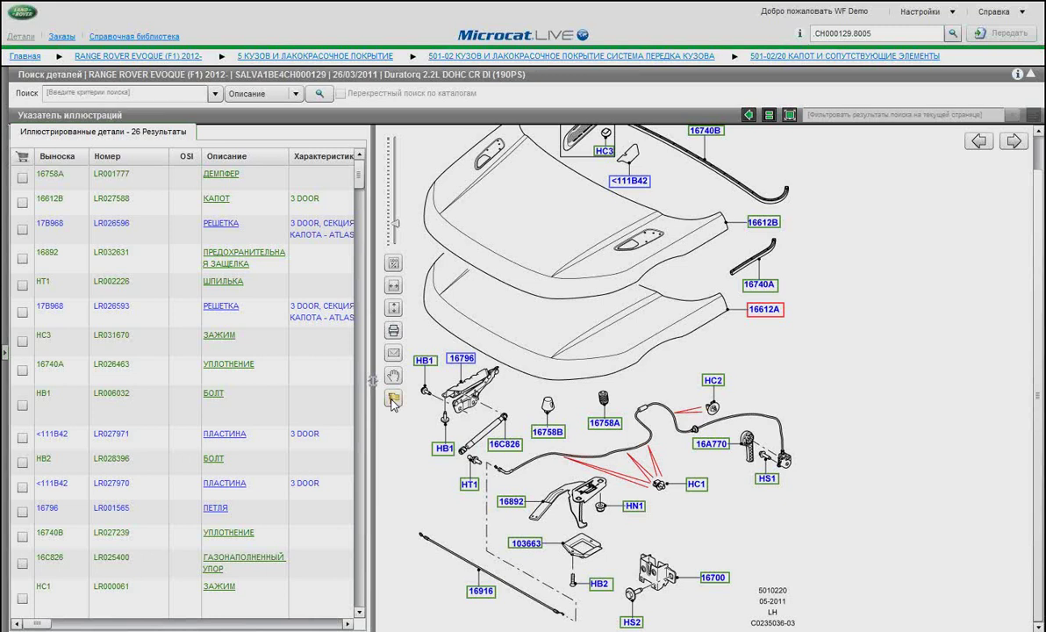
click(393, 400)
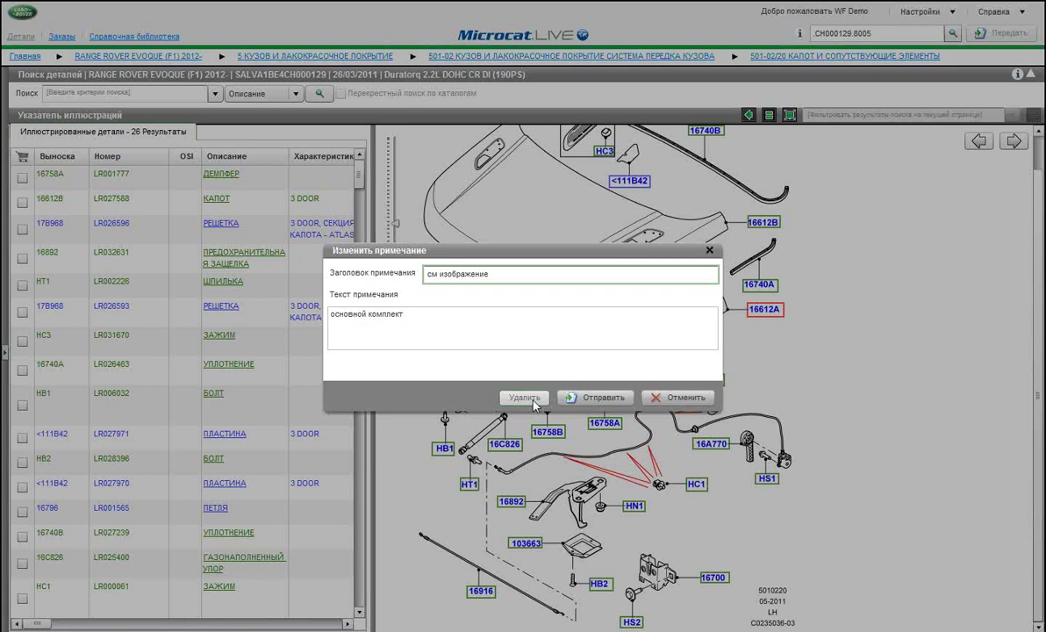
click(525, 397)
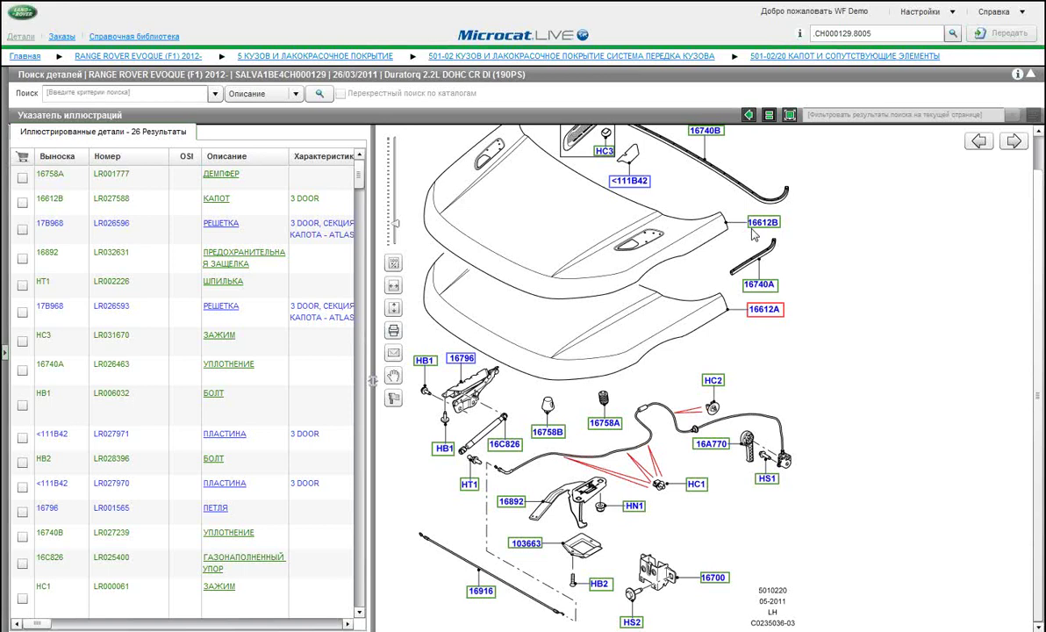
After glancing at bonnet 16612B, open seal 16740A (LR026463) details and start a note.
mouse_move(772, 226)
click(771, 226)
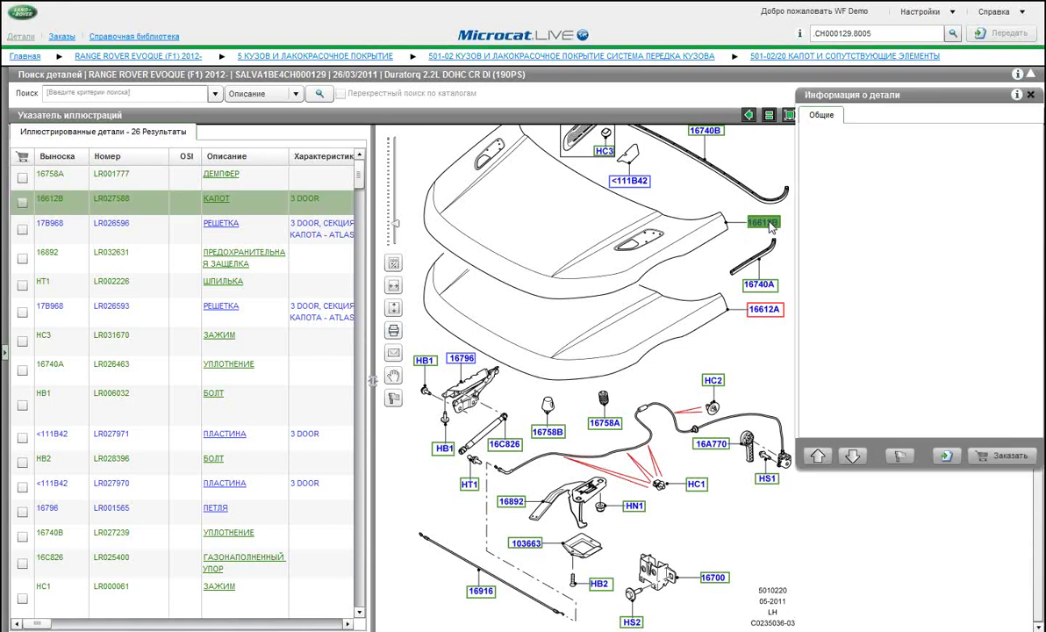
click(771, 226)
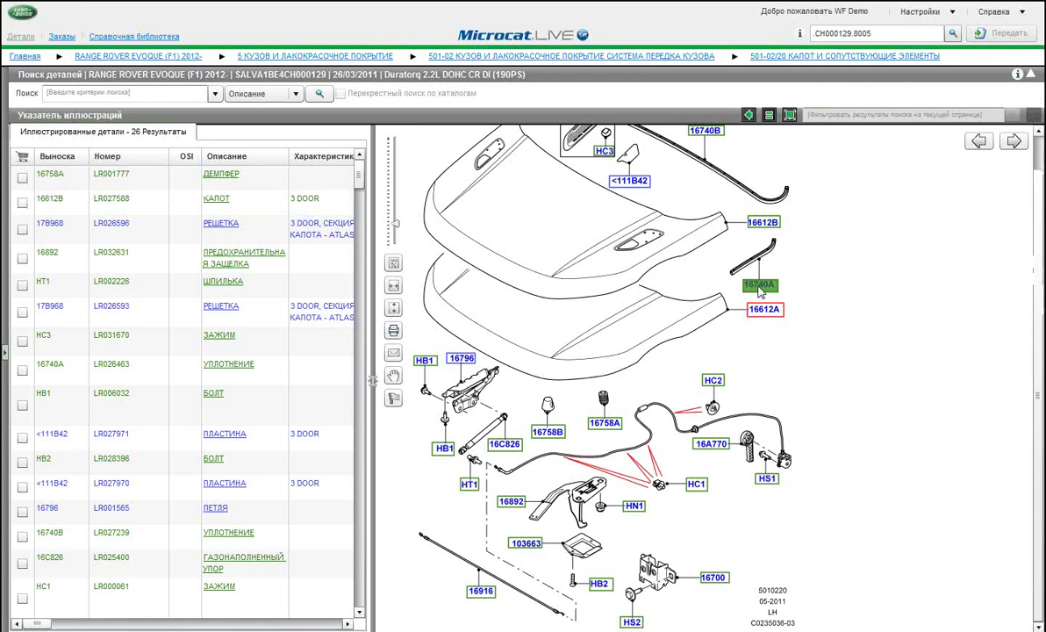
click(760, 290)
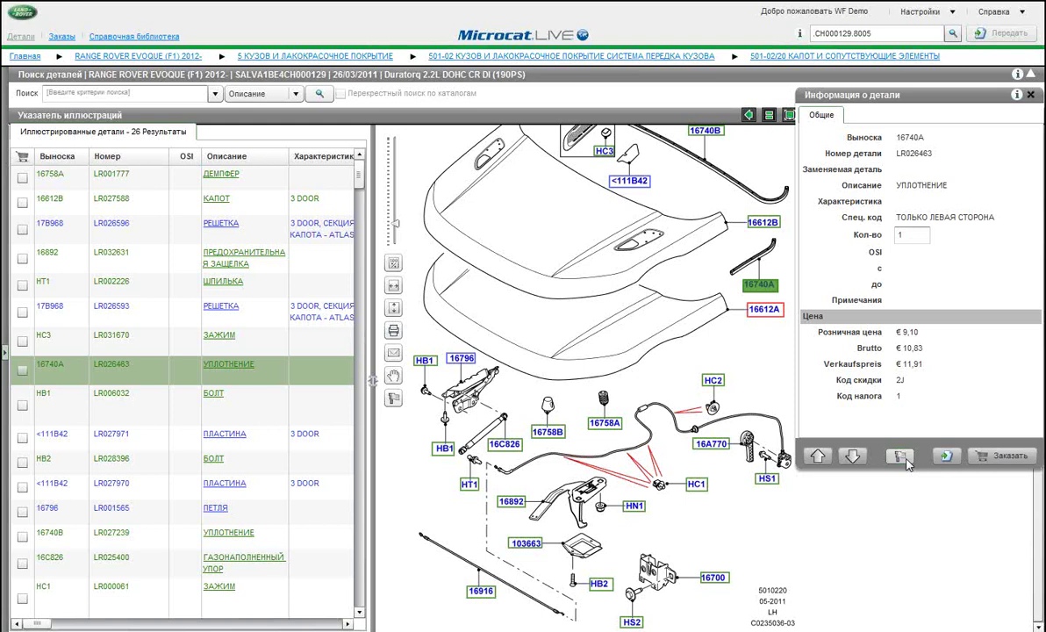
click(905, 461)
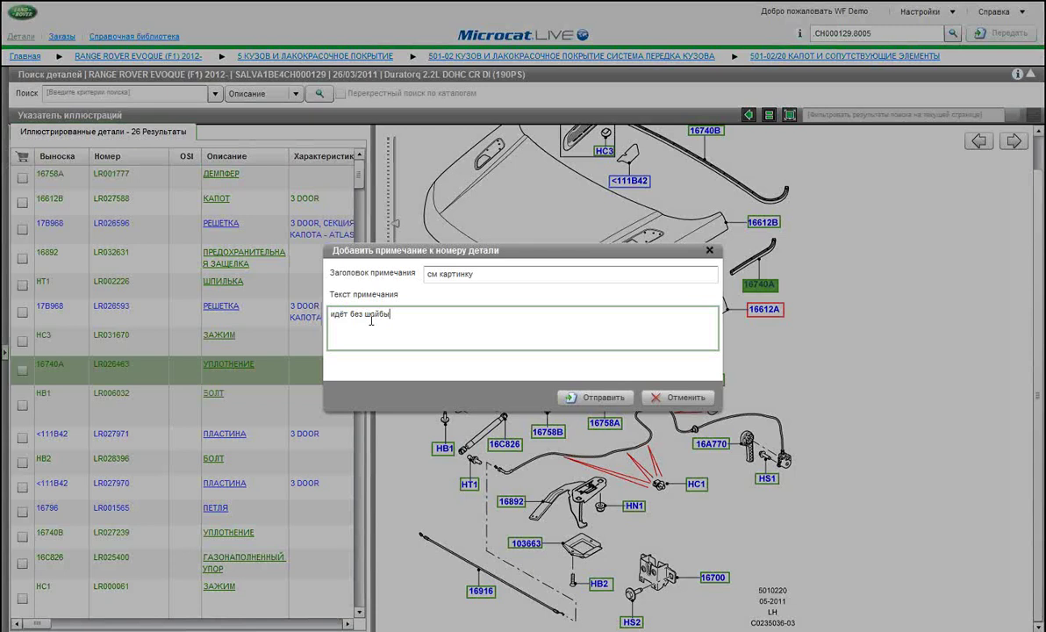
Finish the 'см картинку' note reading 'идёт без шайбы' on seal 16740A and close it.
key(Escape)
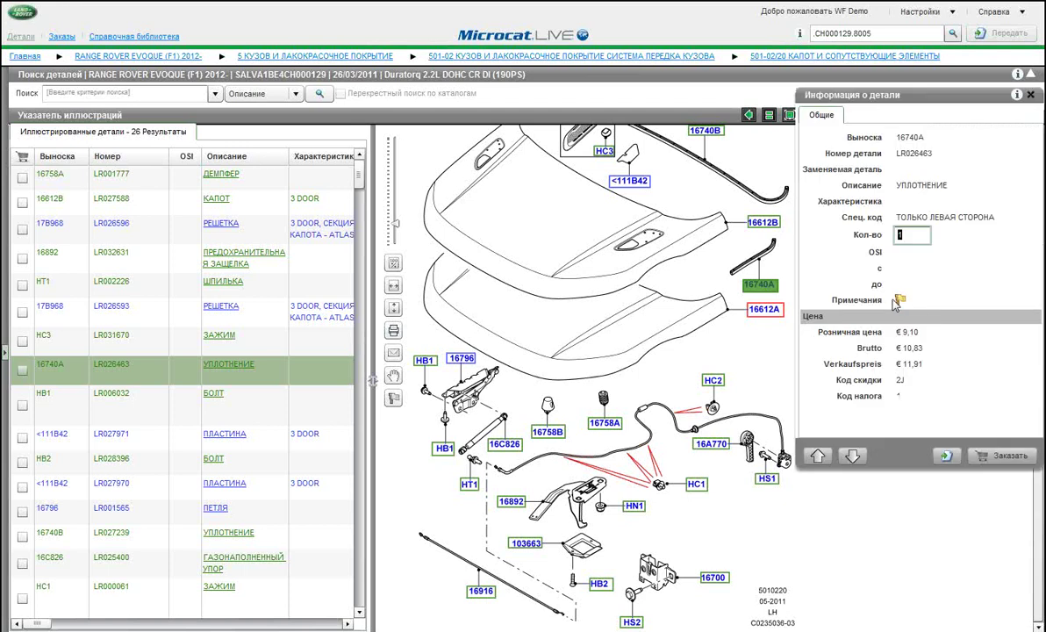
Order a quantity of 3 of seal 16740A from its part details panel.
mouse_move(899, 303)
text(3)
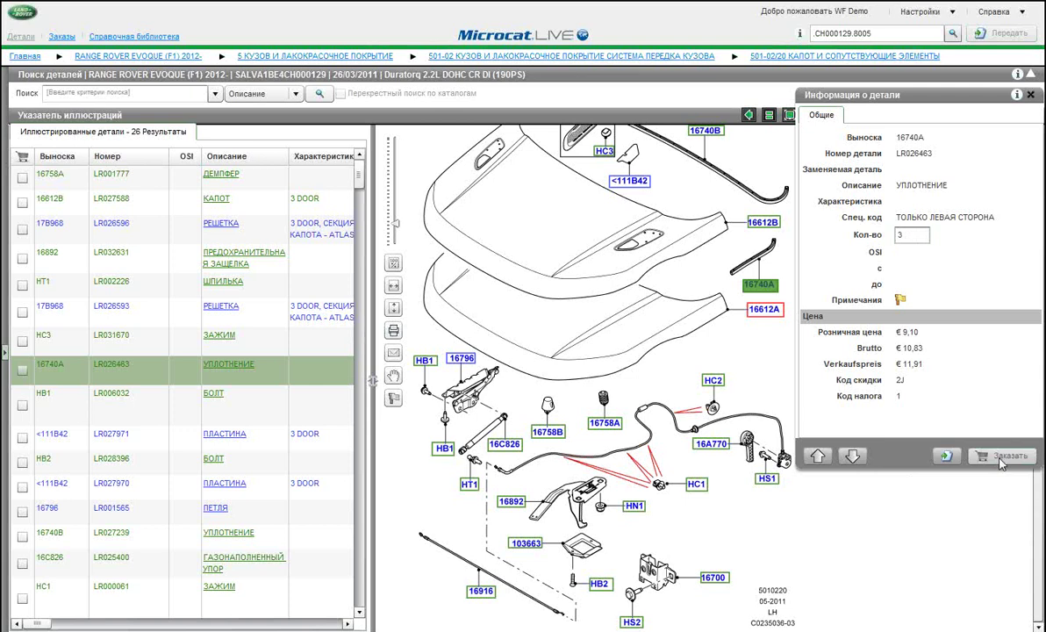
click(1000, 462)
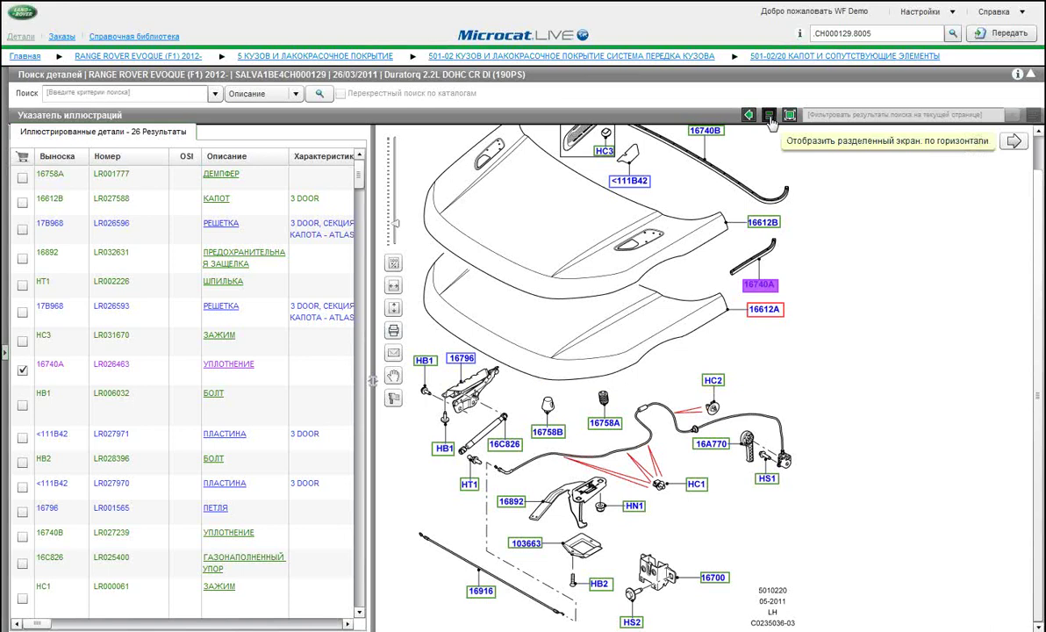
Stack the illustration above the parts table and drag the splitter until only the table header remains.
click(769, 116)
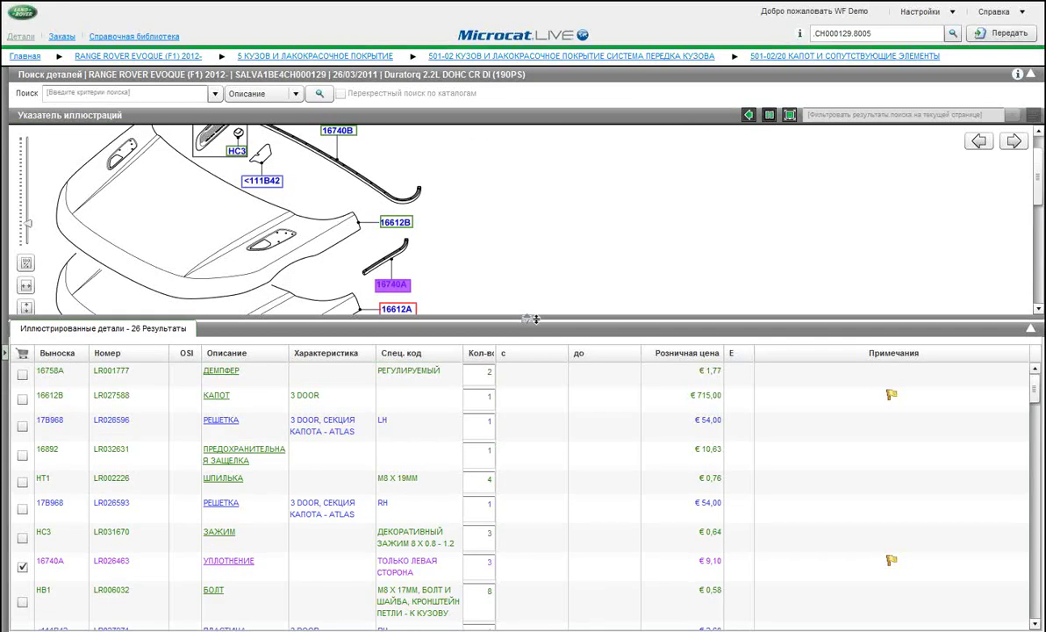
drag(535, 320, 531, 461)
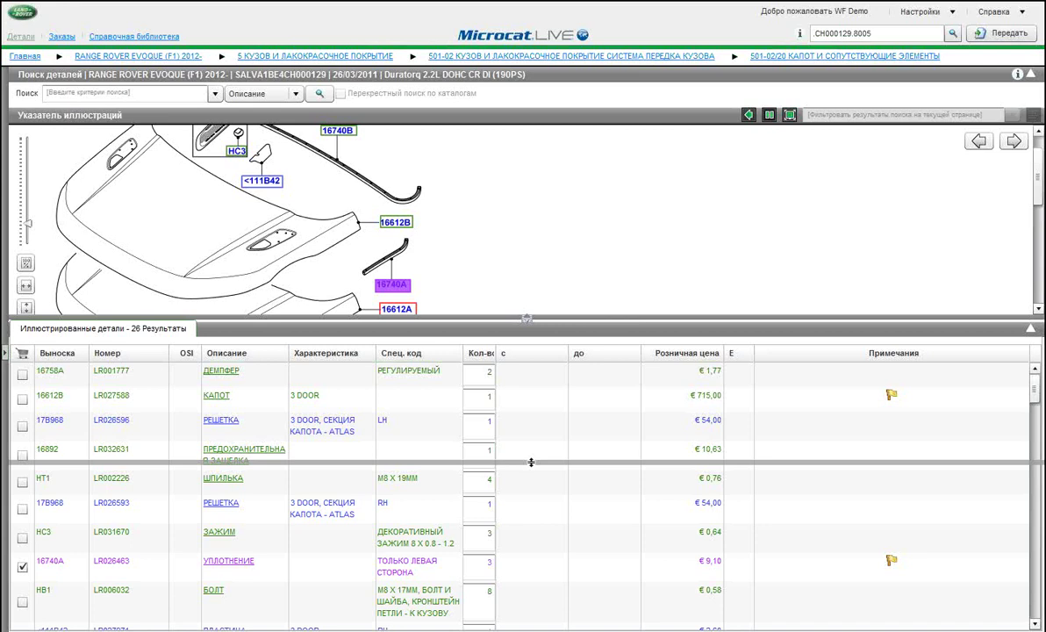
drag(531, 462, 531, 362)
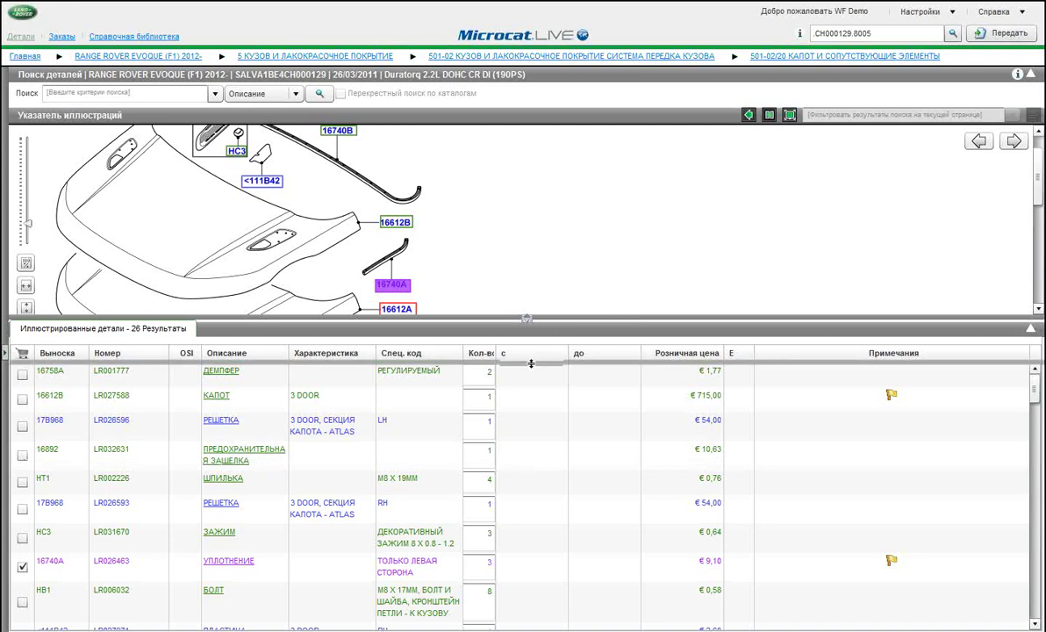
drag(531, 362, 529, 373)
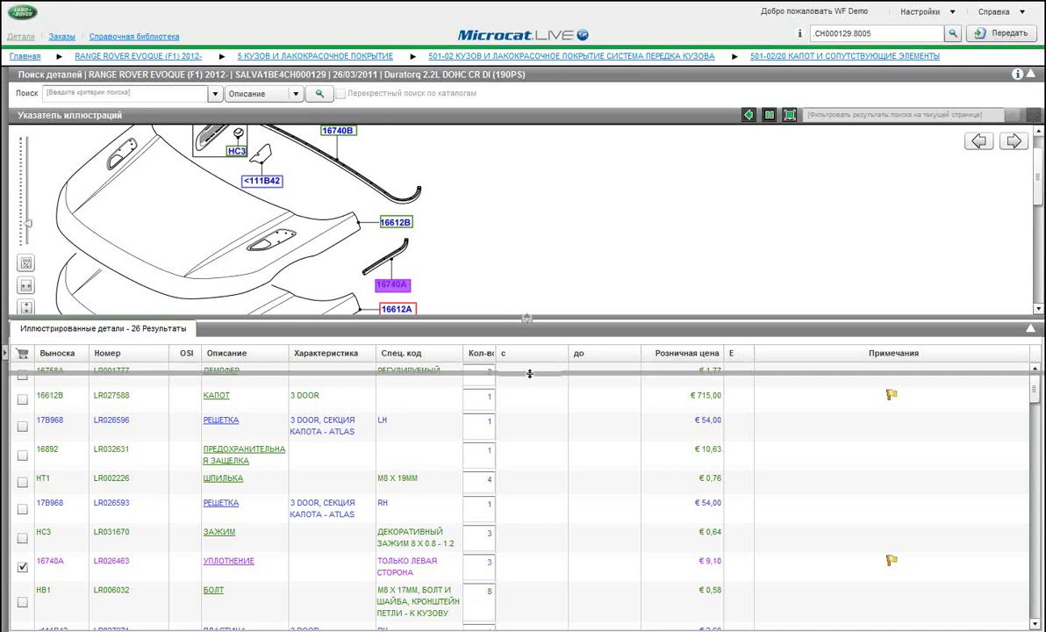
drag(529, 374, 526, 536)
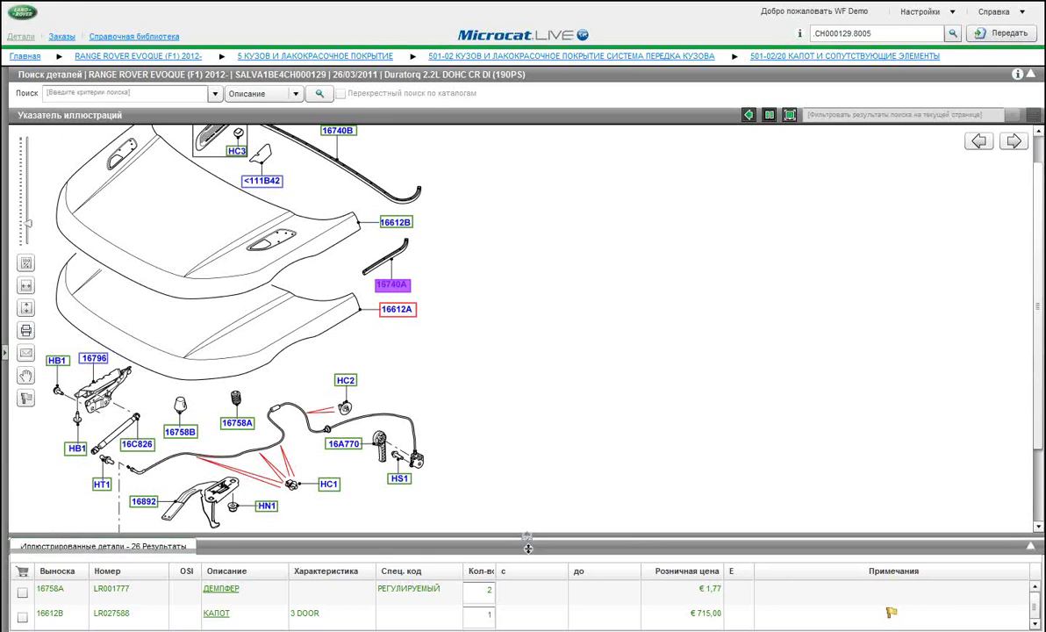
drag(528, 548, 535, 612)
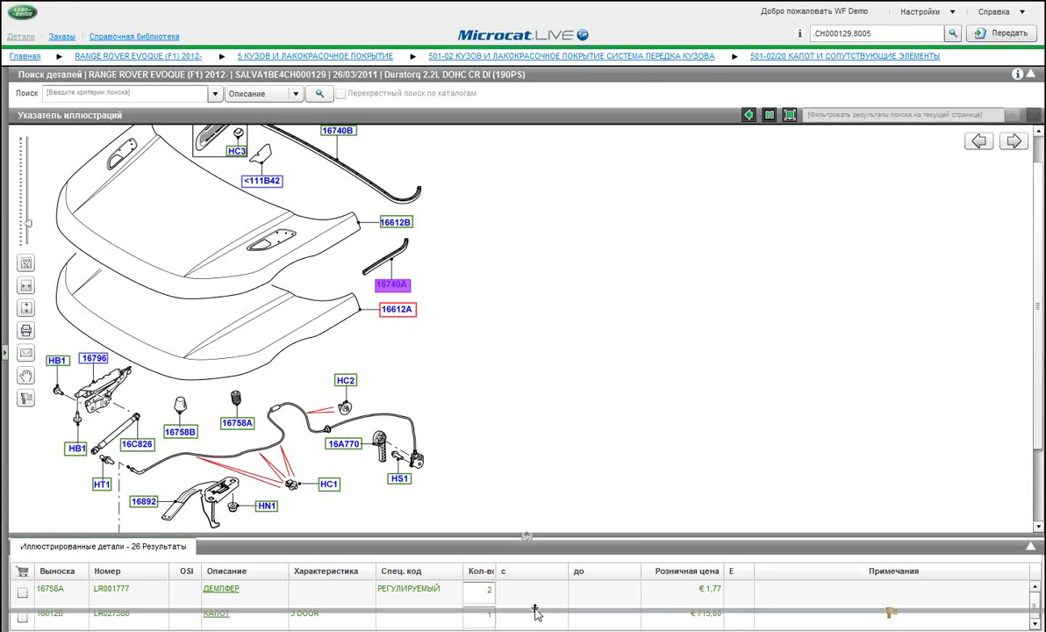
drag(535, 612, 535, 612)
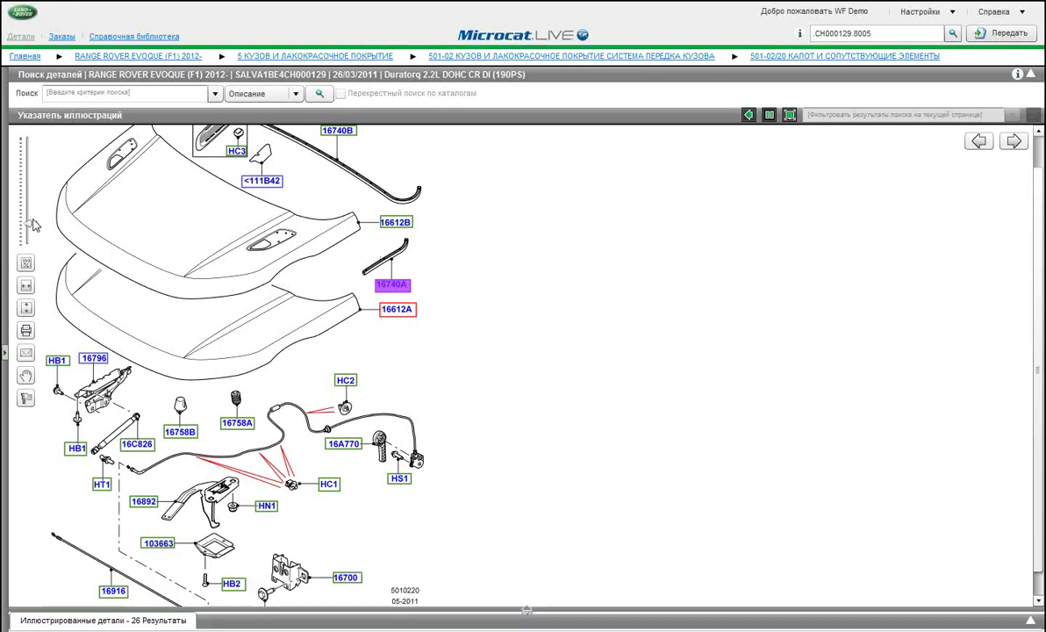
Fit the whole 501-02/20 hood diagram in view and restore the side-by-side parts list.
mouse_move(31, 226)
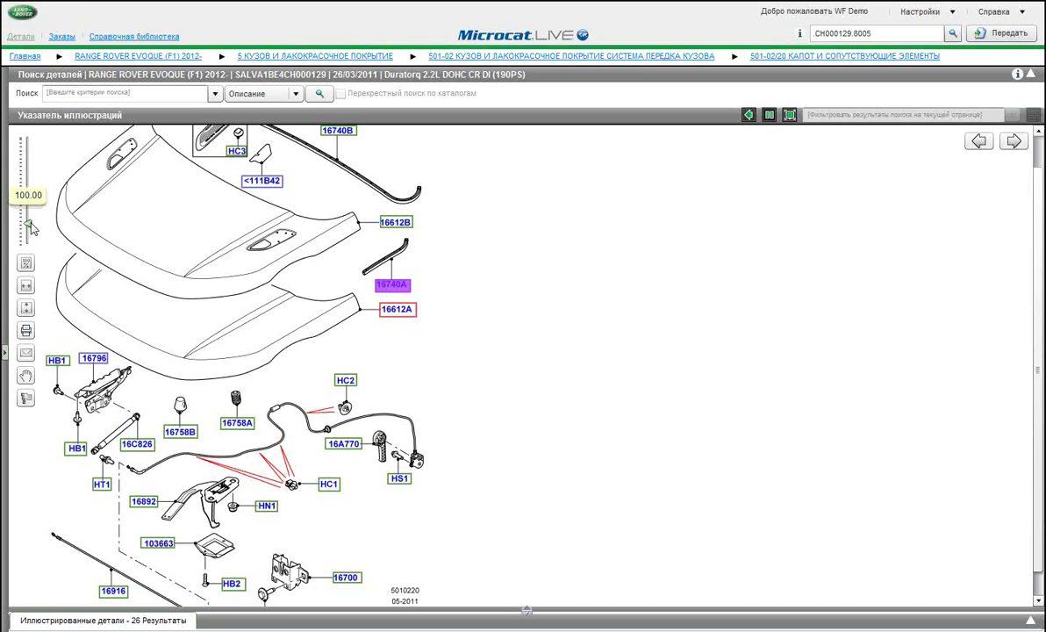
drag(30, 228, 30, 230)
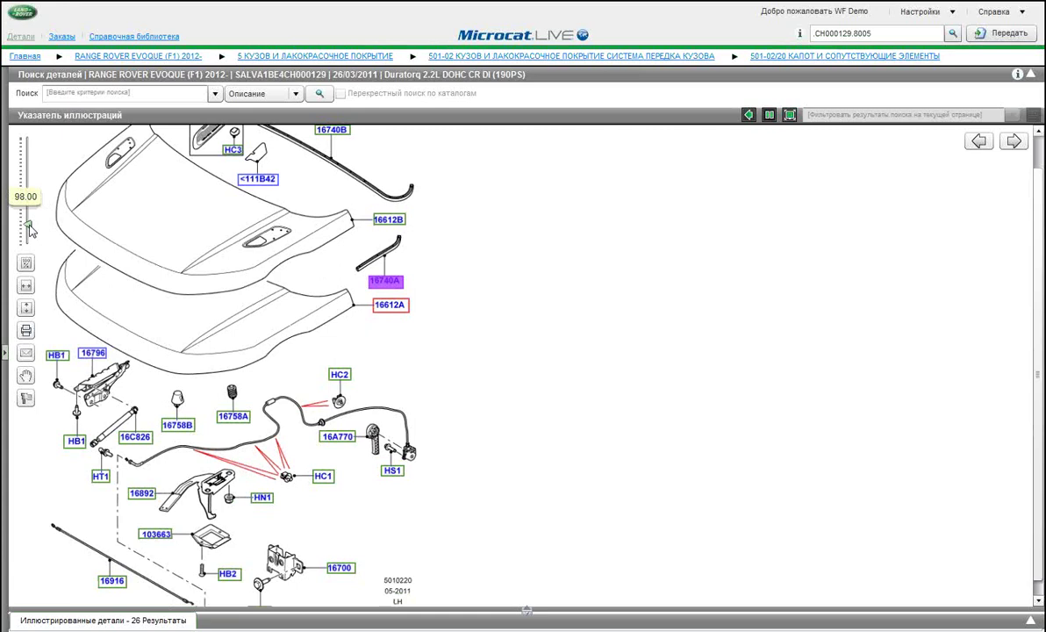
click(772, 116)
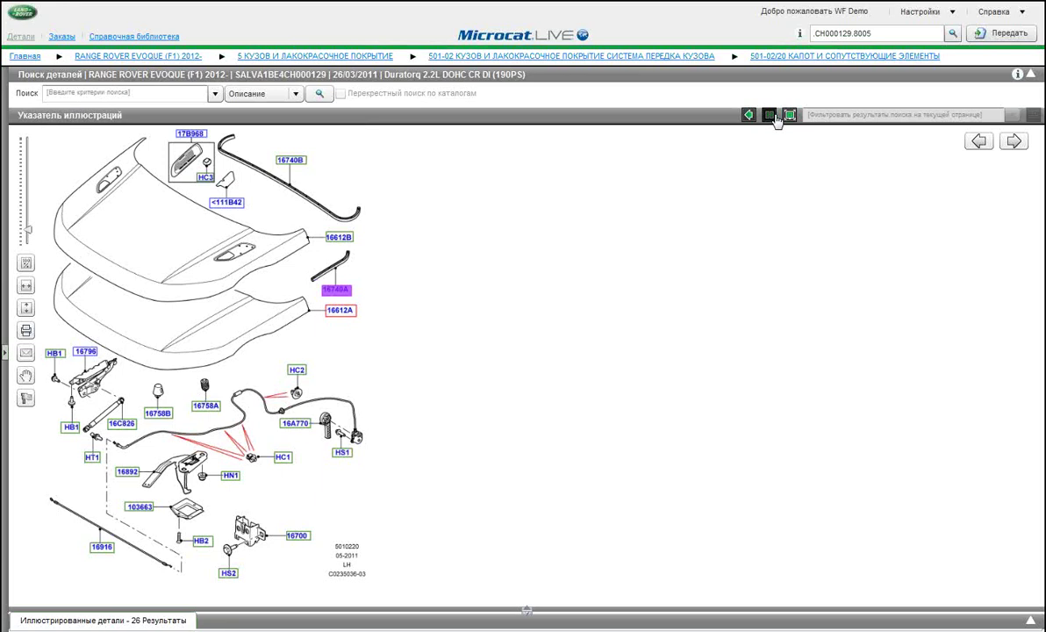
click(771, 116)
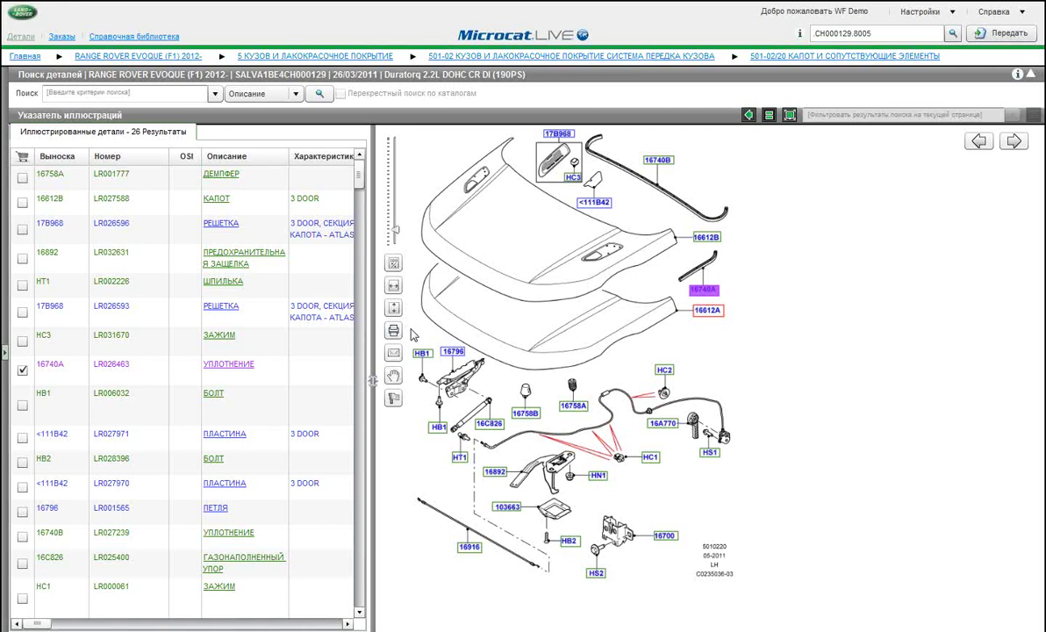
Box-select the lower hood parts (16758A, 16892, HT1, HB1, HB2, 16C826, HC1) and order them.
drag(411, 329, 446, 447)
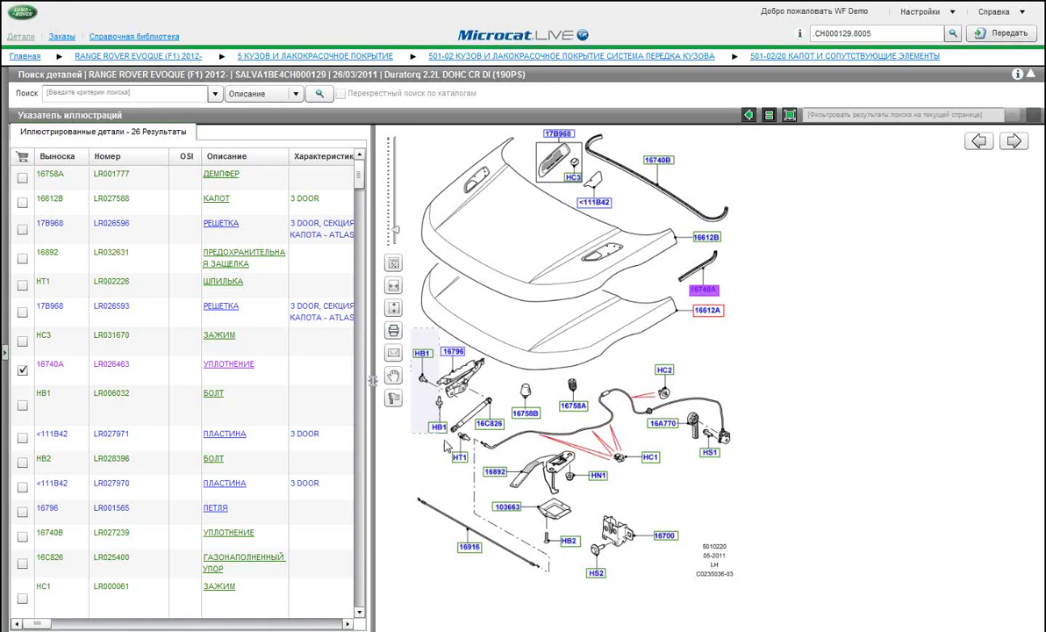
drag(444, 440, 460, 461)
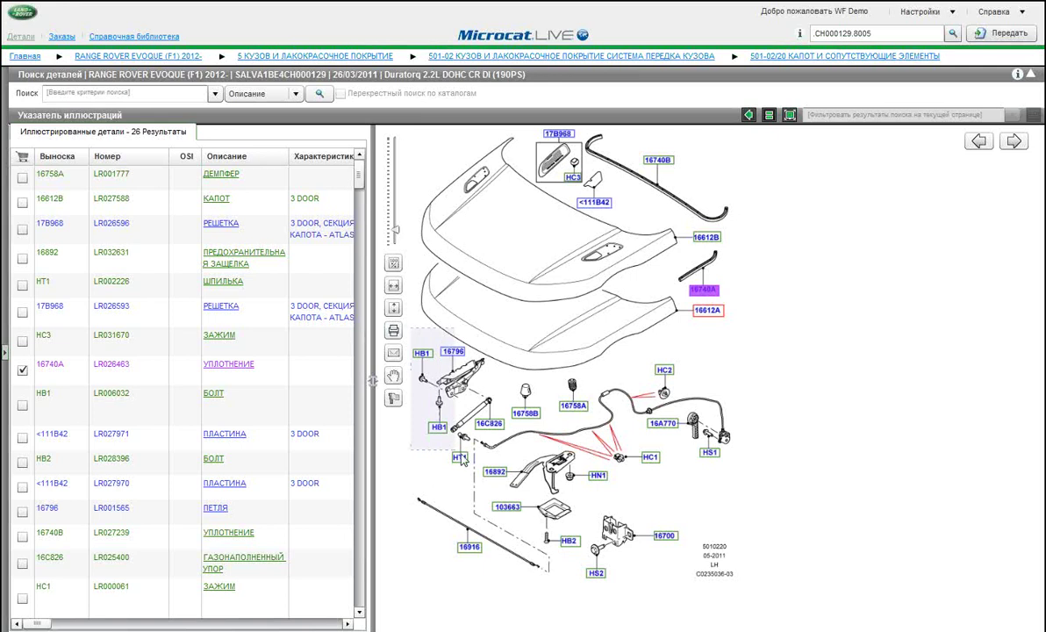
drag(462, 459, 538, 480)
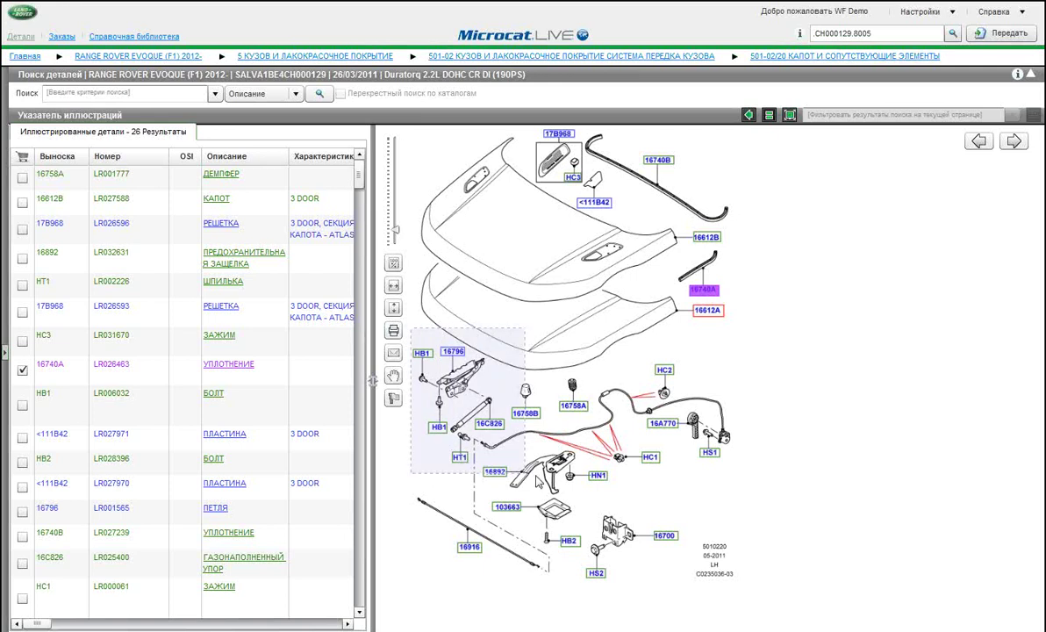
drag(539, 479, 765, 596)
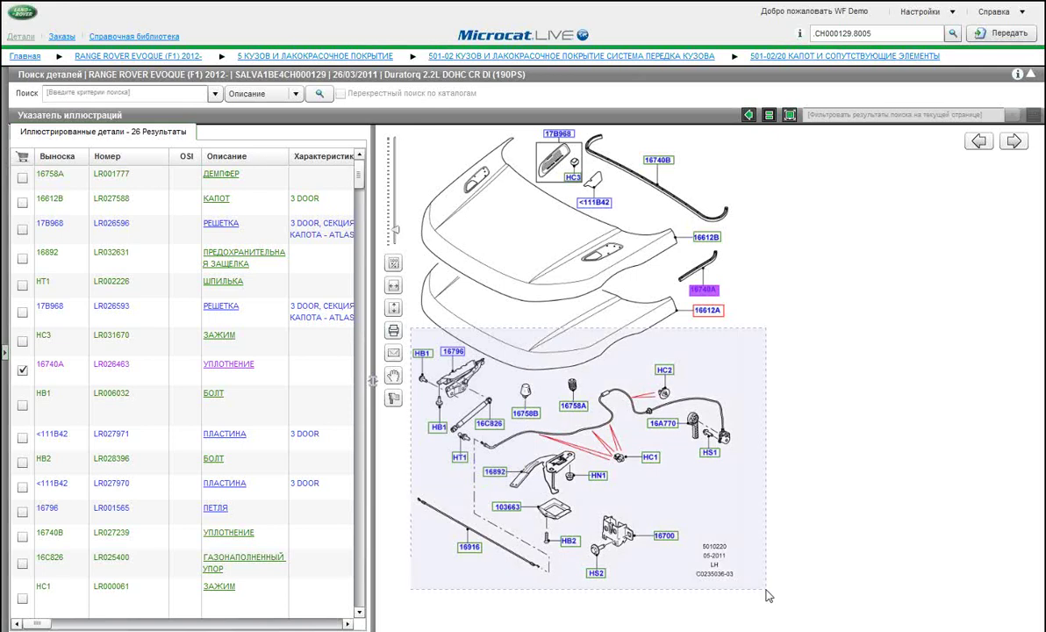
drag(765, 596, 770, 593)
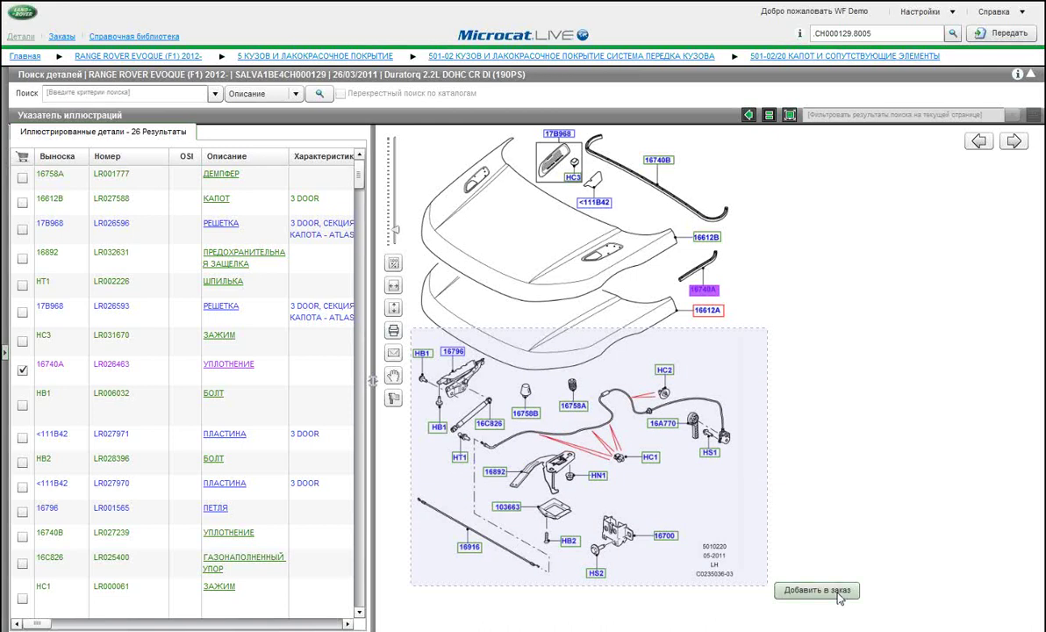
click(839, 596)
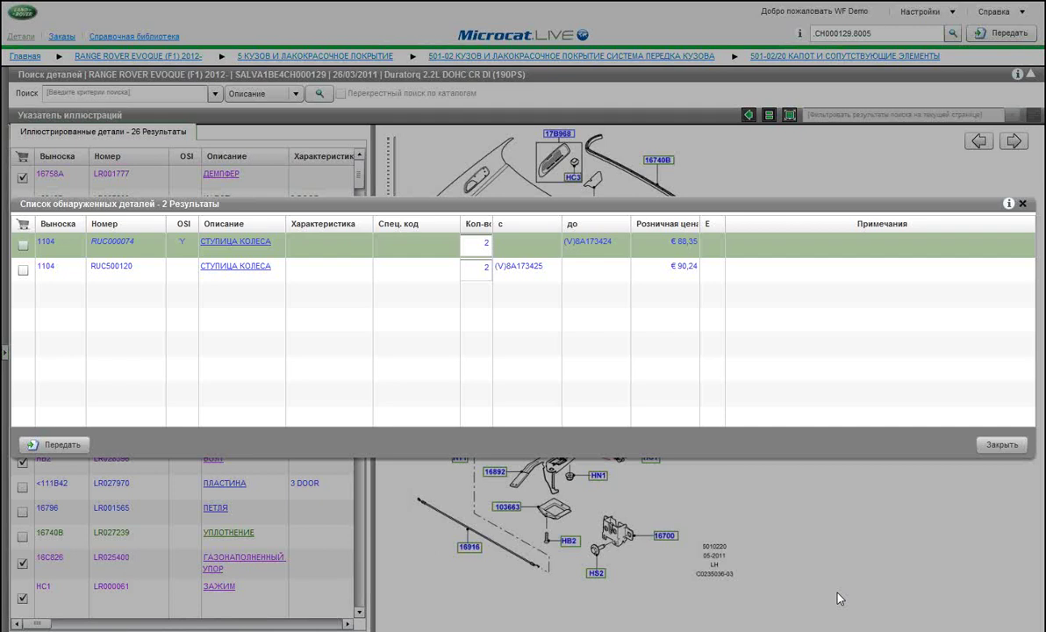
click(996, 444)
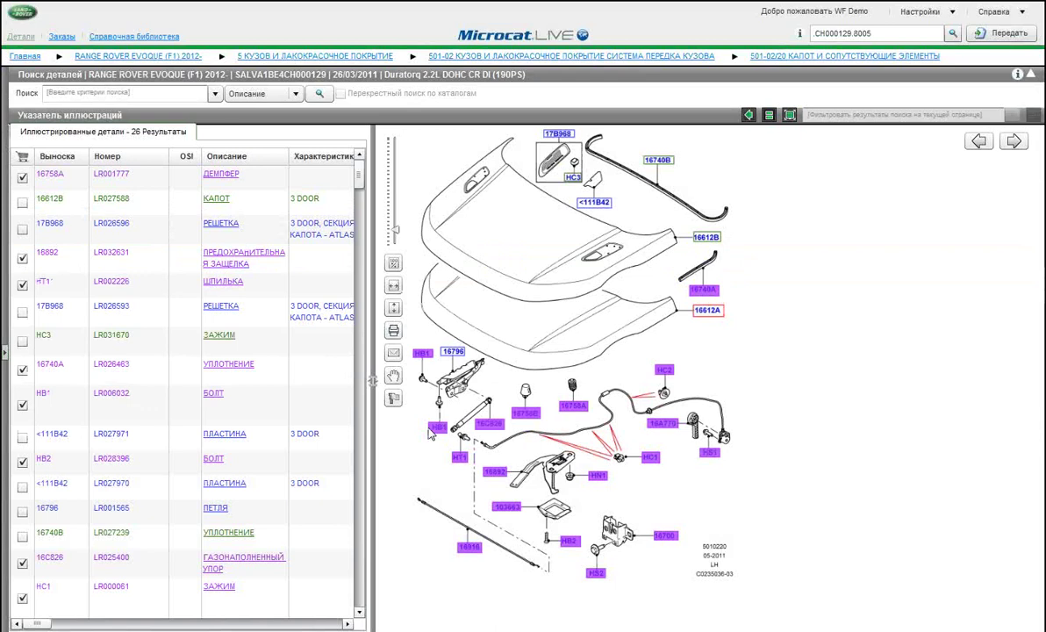
Copy part number 16740B and order that rear seal, then view bonnet 16612B's details.
mouse_move(433, 438)
mouse_move(660, 165)
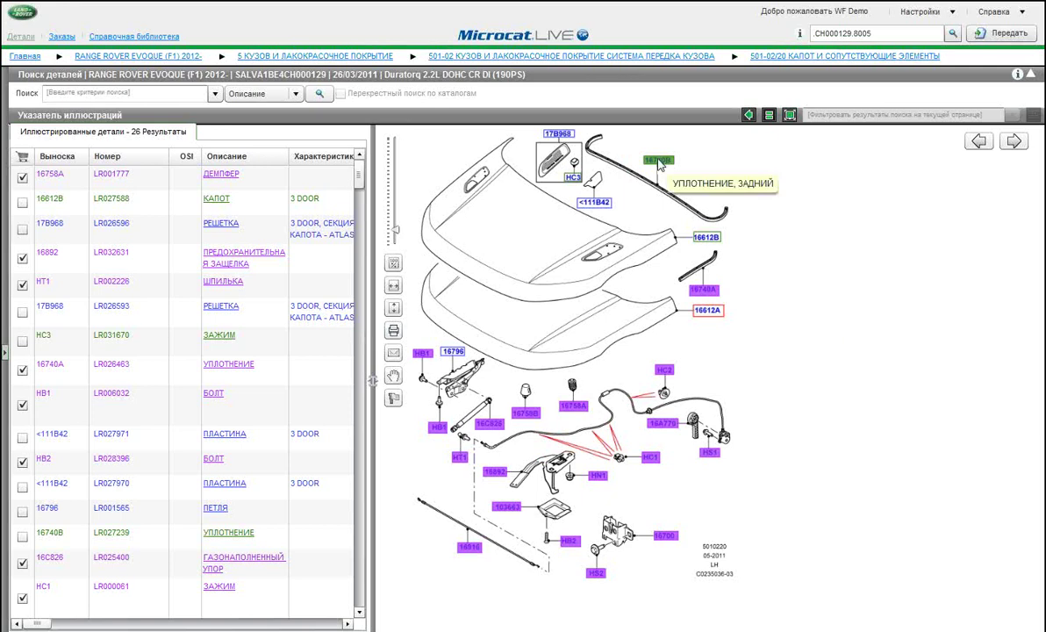
right_click(659, 165)
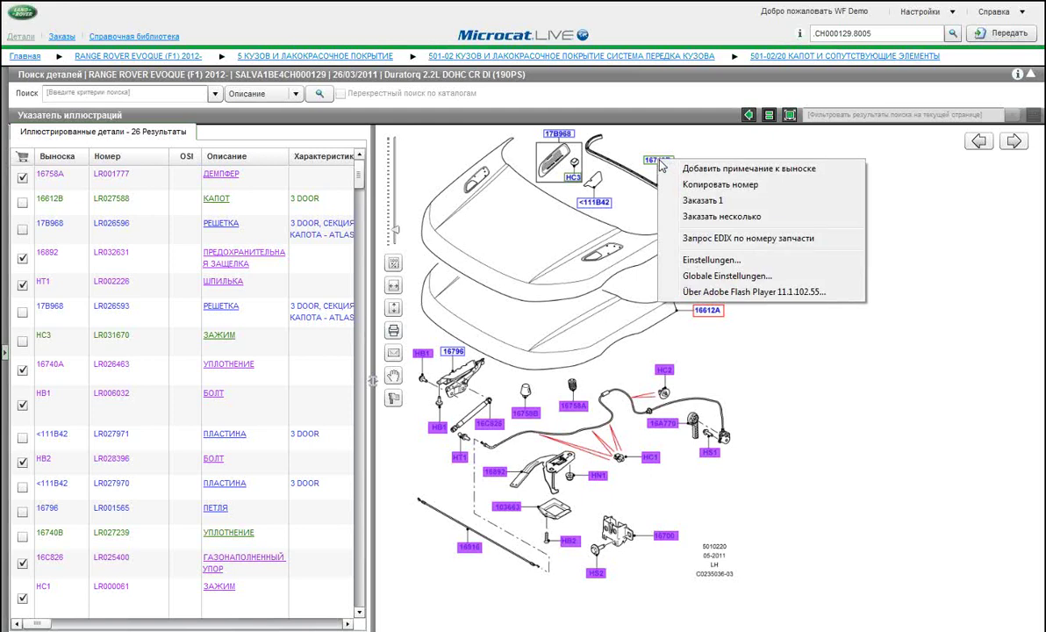
click(717, 185)
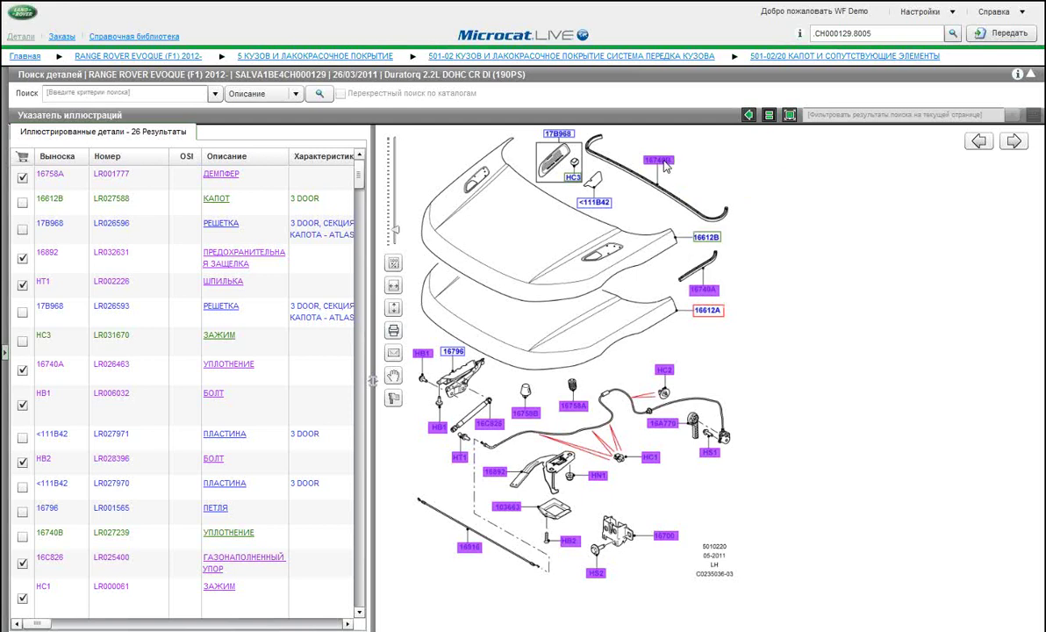
click(664, 167)
click(714, 239)
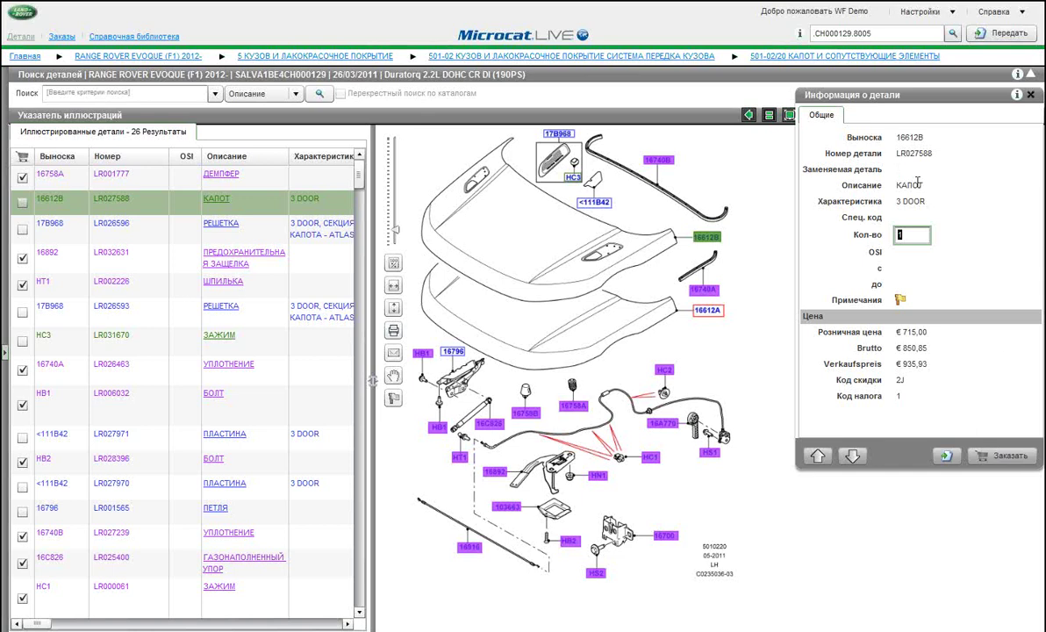
Transfer hood part LR027588 to the dealer system and close its details panel.
double_click(912, 154)
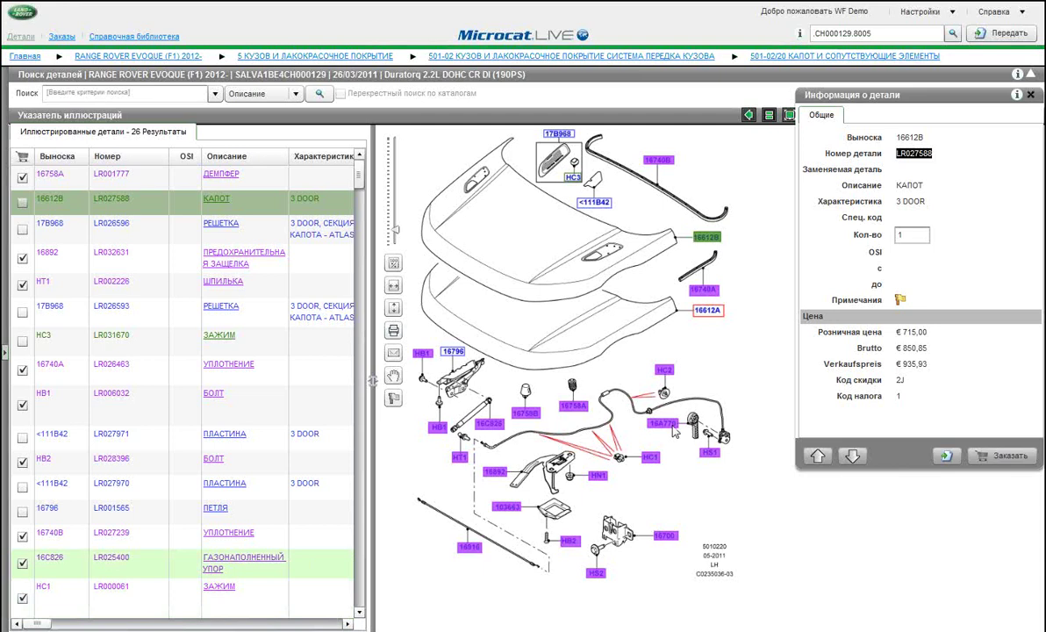
click(943, 457)
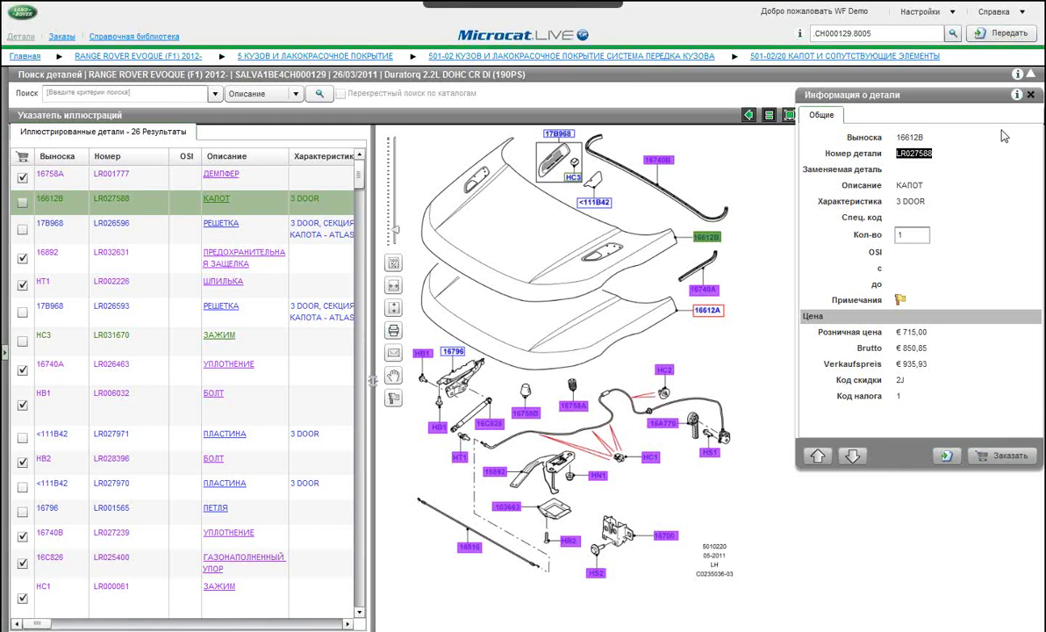
click(1030, 95)
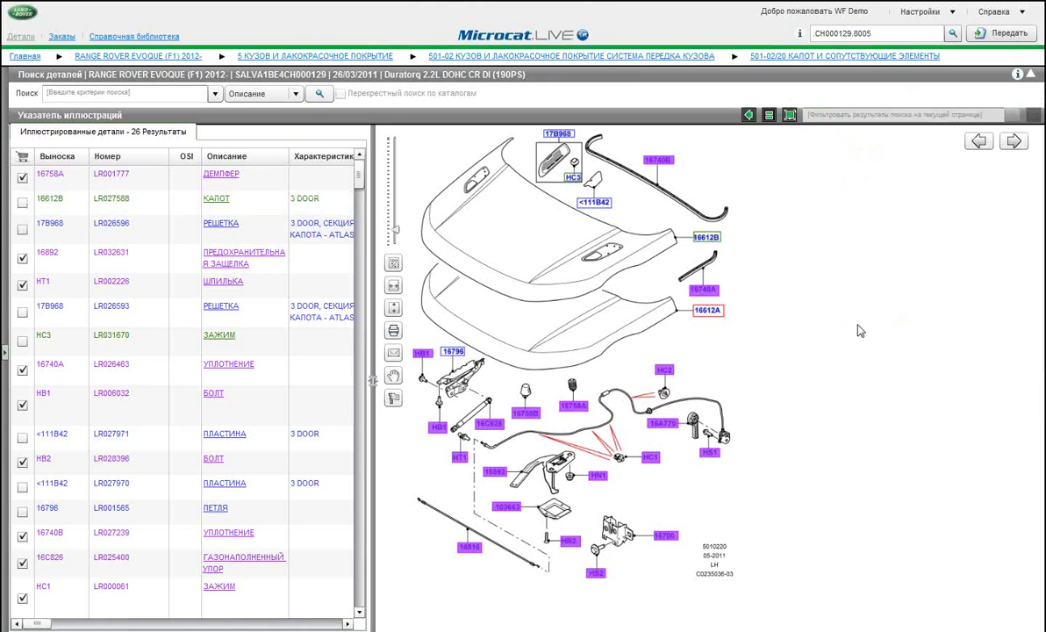
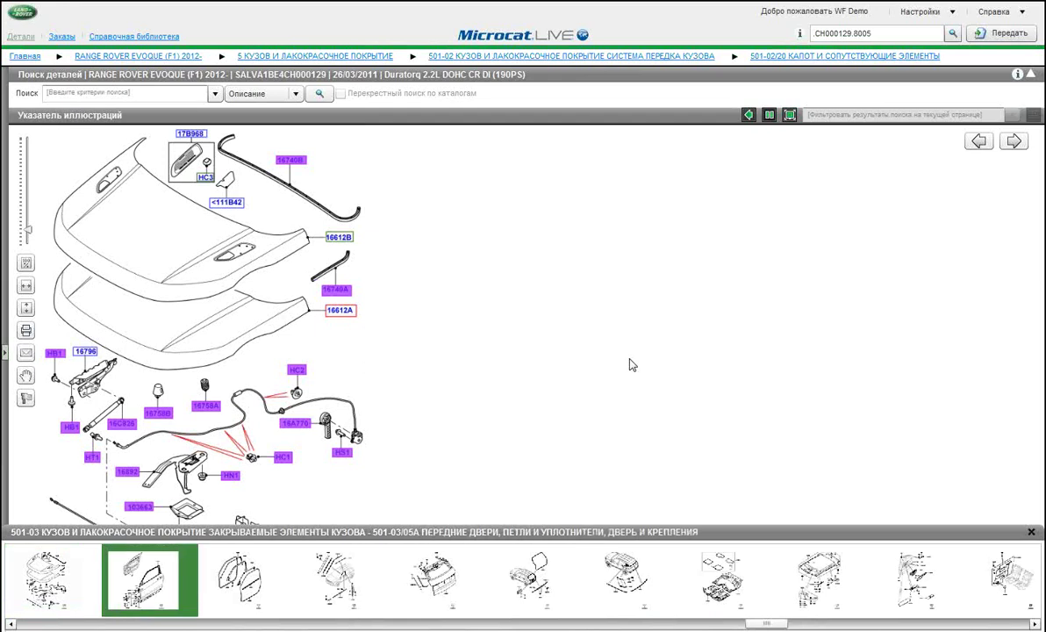
Browse the related body illustrations through tailgate trim, then return to and enlarge the Evoque hood diagram.
key(Right)
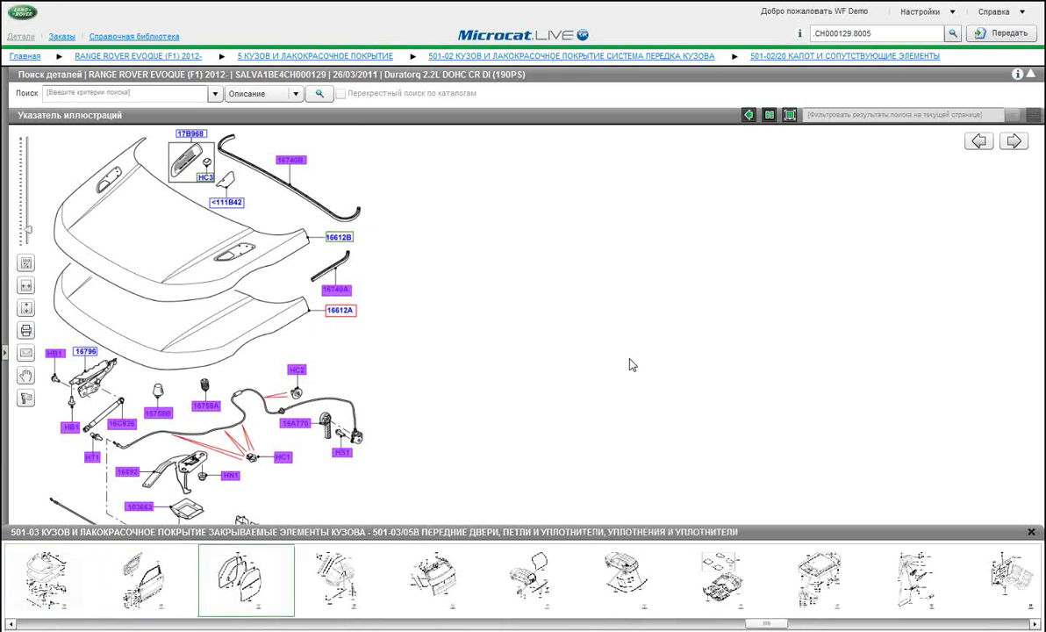
key(Right)
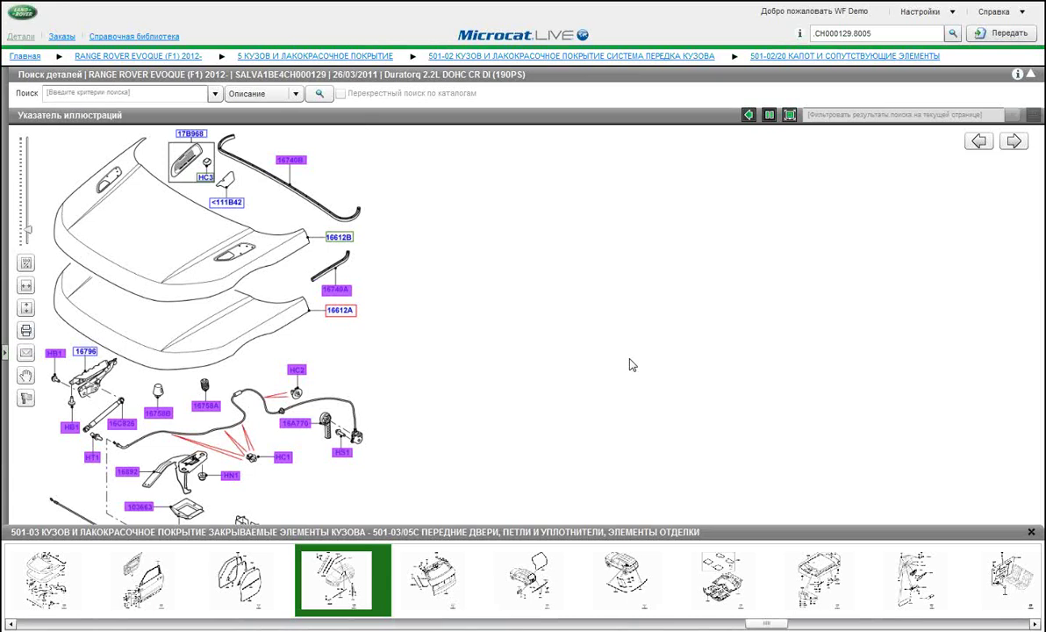
key(Right)
key(Right)
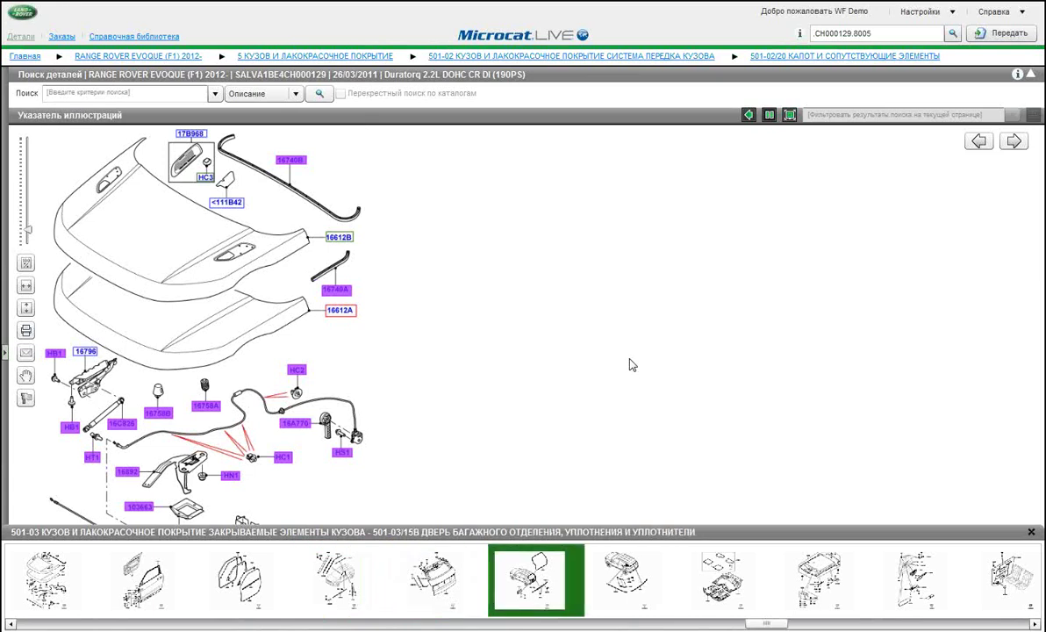
key(Right)
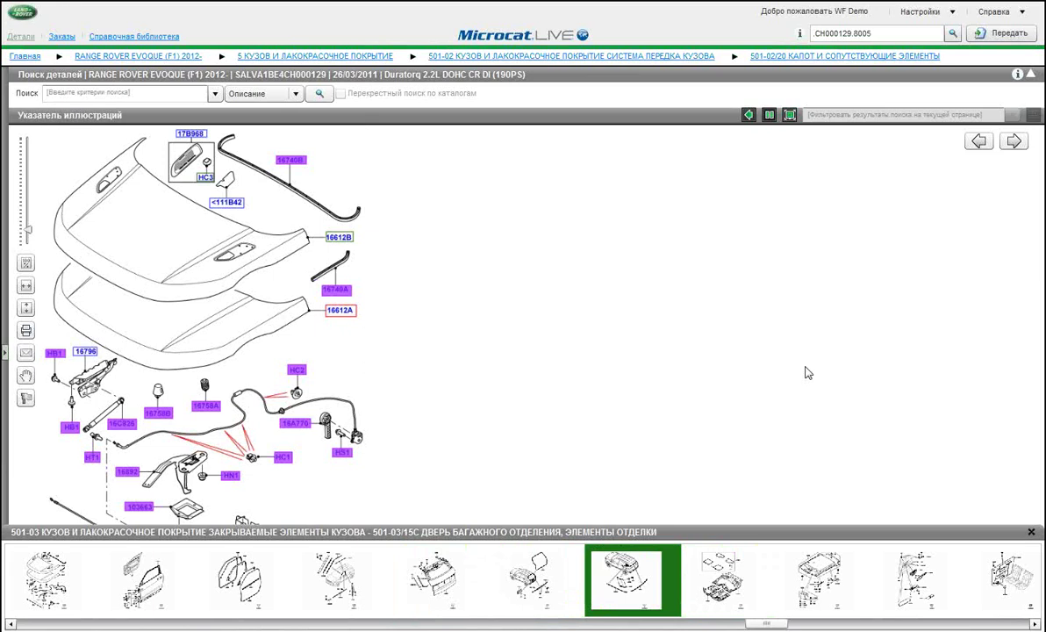
key(Left)
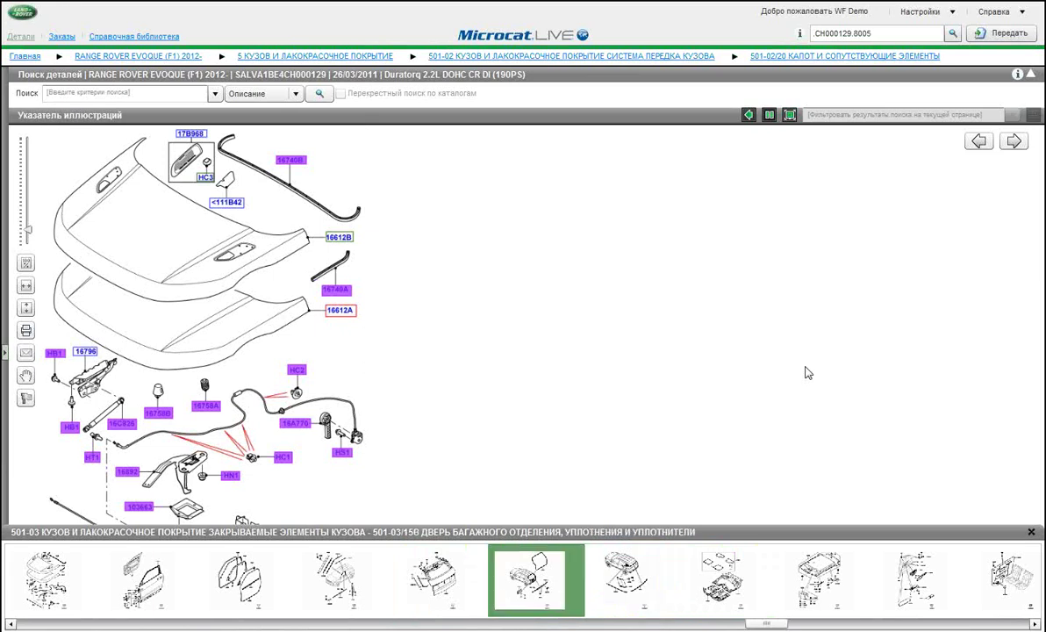
key(Home)
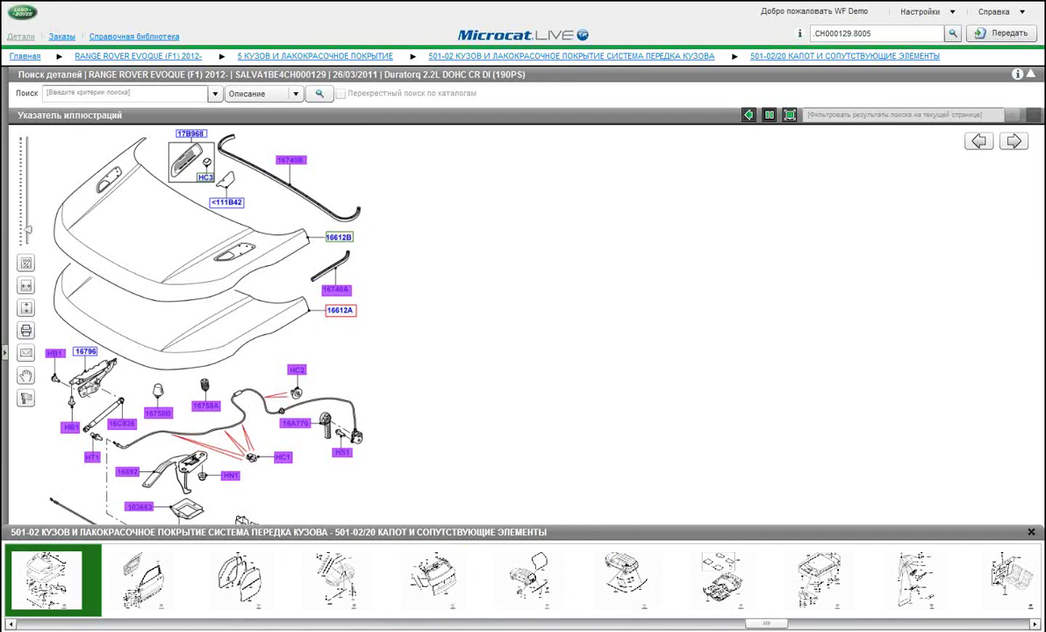
key(Return)
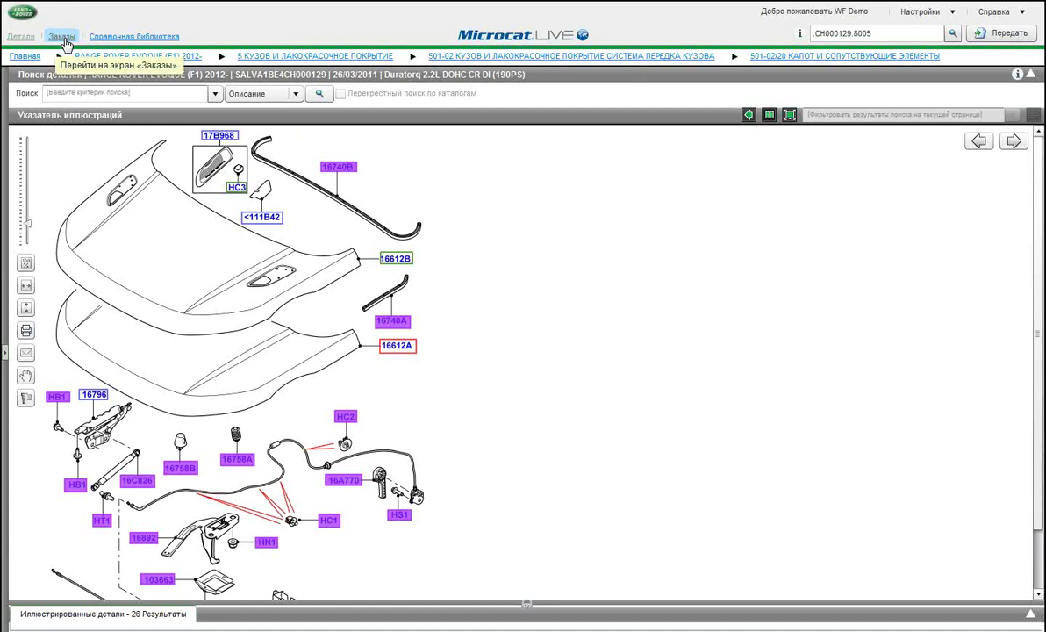
Open the order list holding the Evoque bonnet parts, totalling €122,08.
click(66, 43)
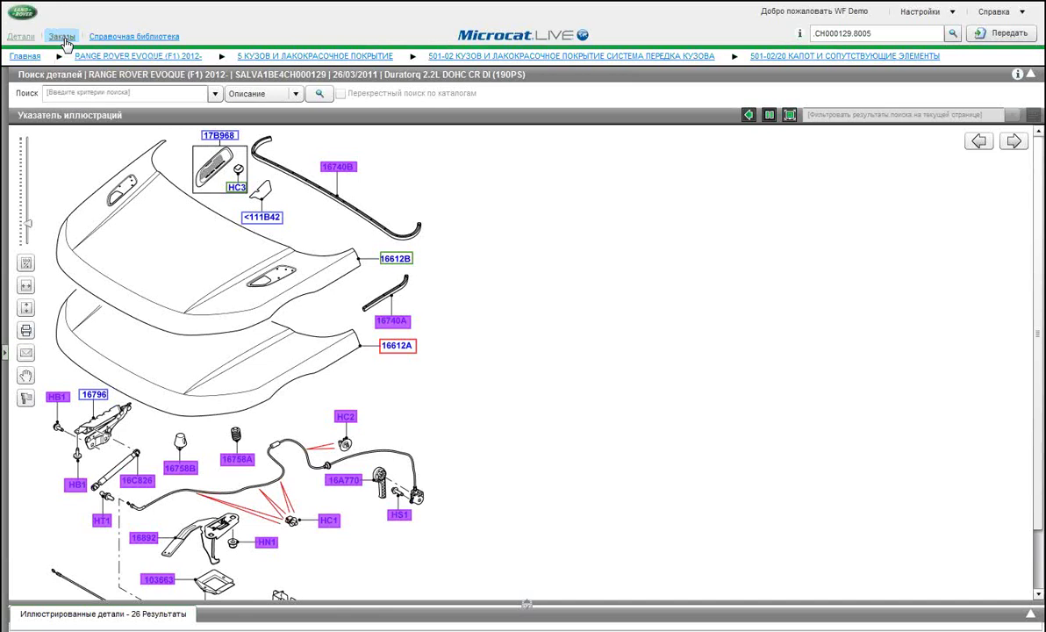
click(63, 38)
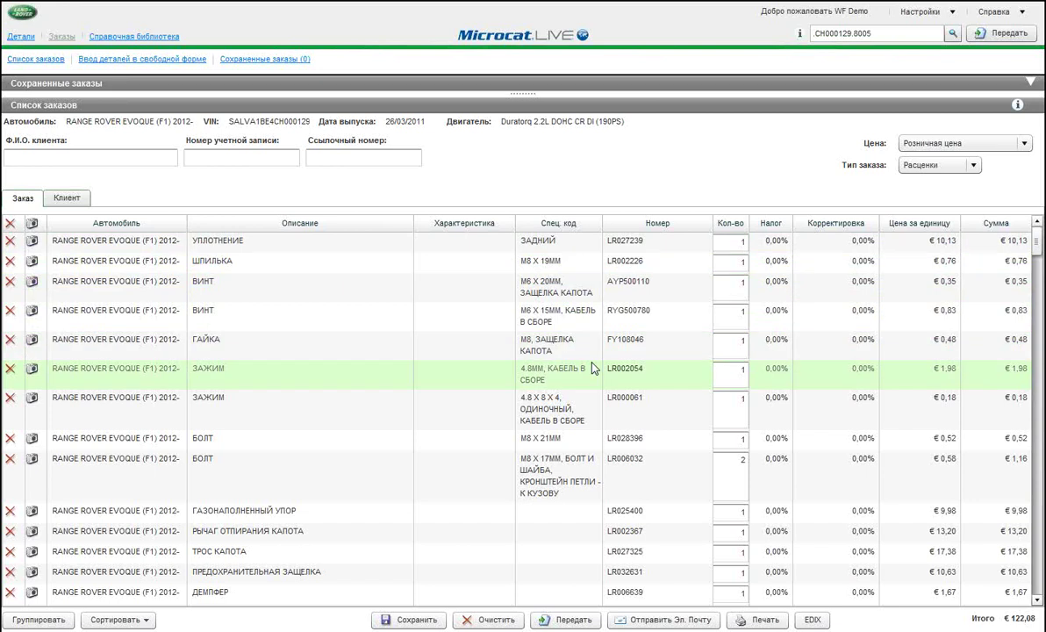
Narrow the Описание column and check the first parts' Кол-во values, down to ВИНТ.
drag(412, 224, 372, 228)
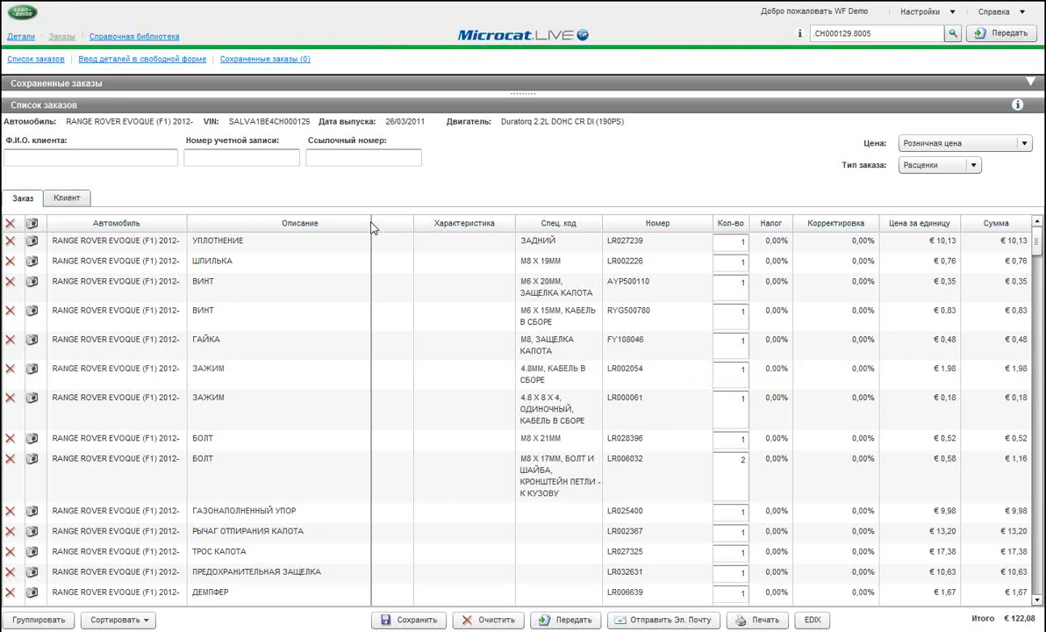
drag(372, 227, 372, 227)
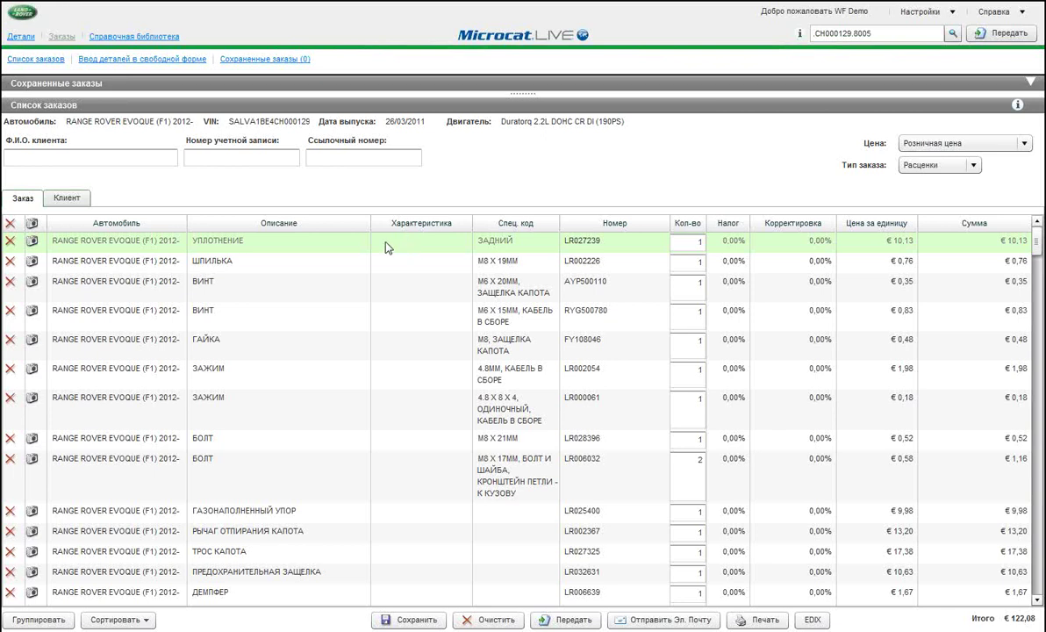
click(695, 242)
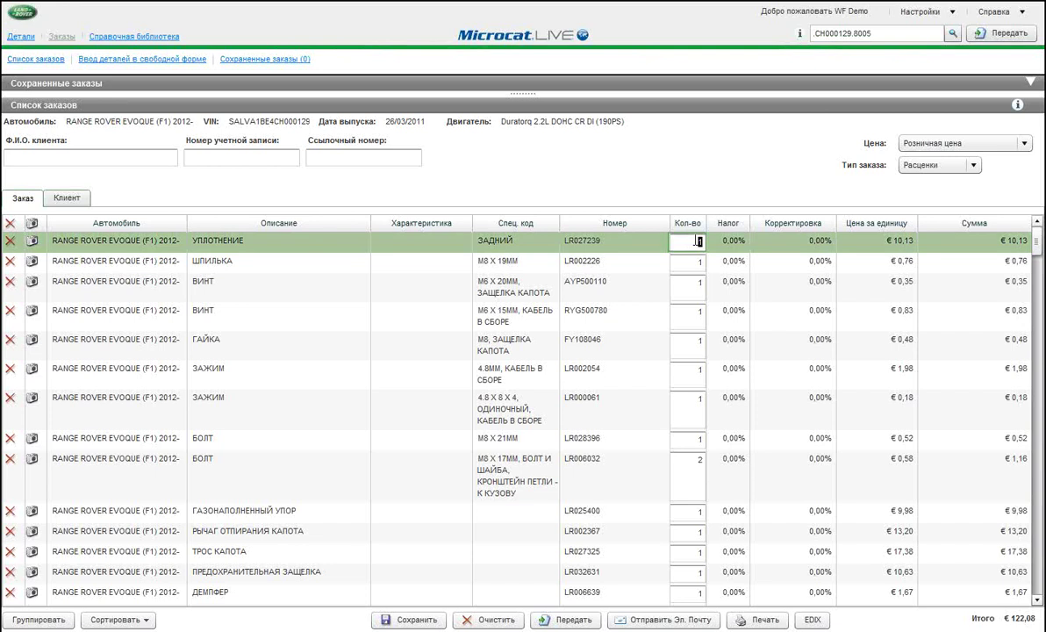
key(Tab)
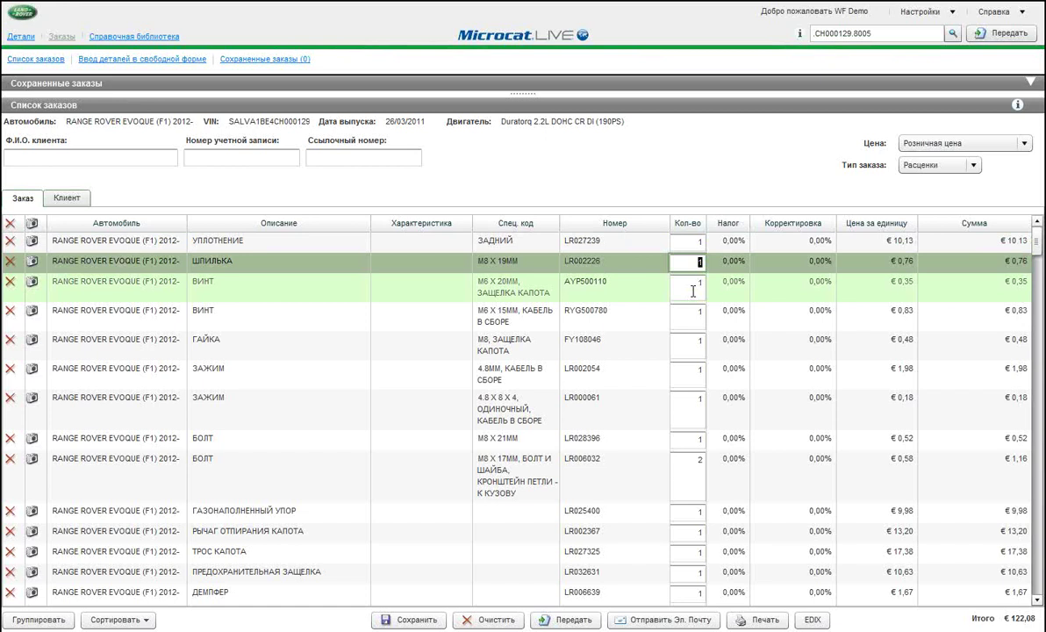
key(Tab)
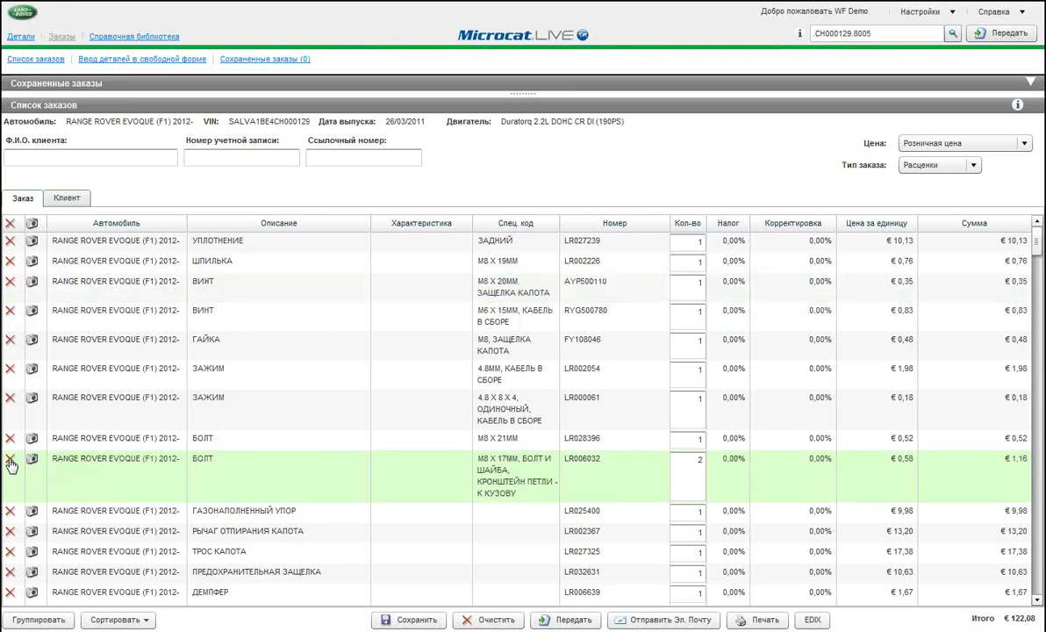
Delete the БОЛТ LR006032 line and confirm, bringing the order total to €120,92.
click(10, 464)
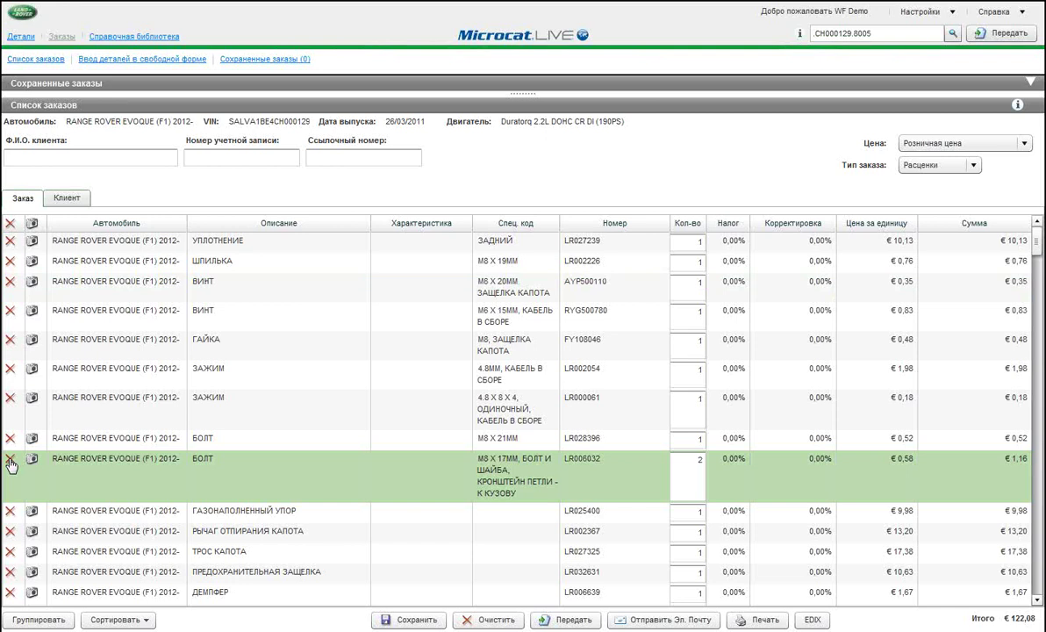
click(10, 464)
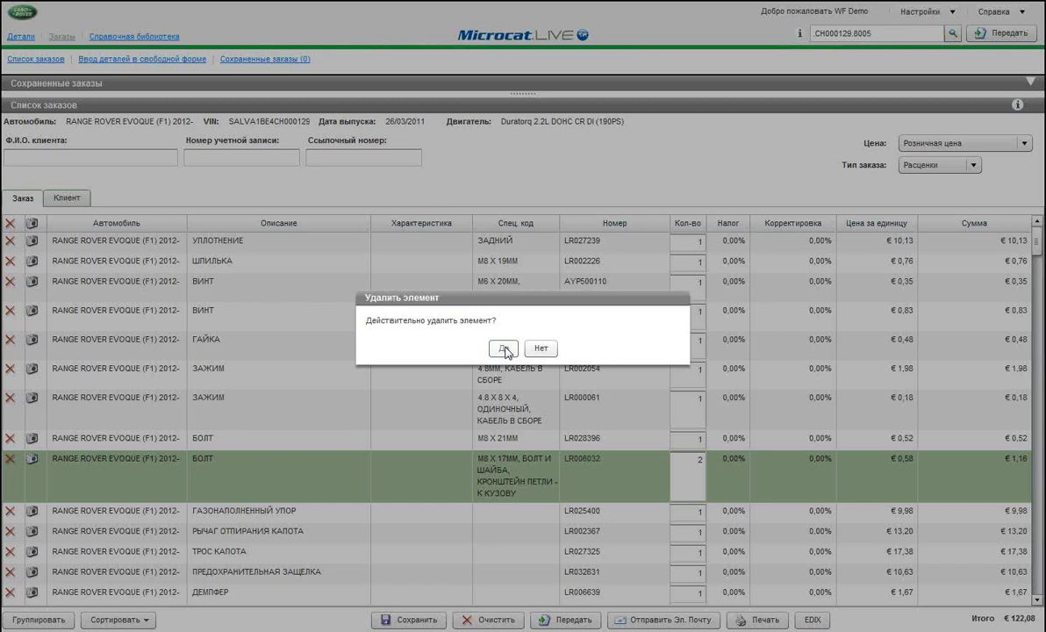
click(504, 349)
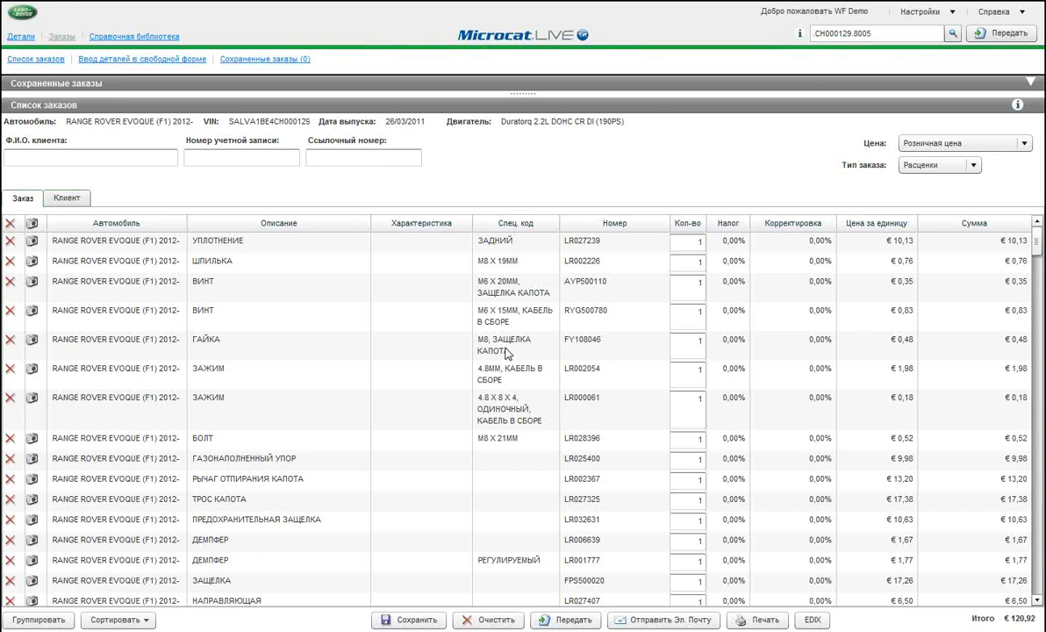
click(496, 356)
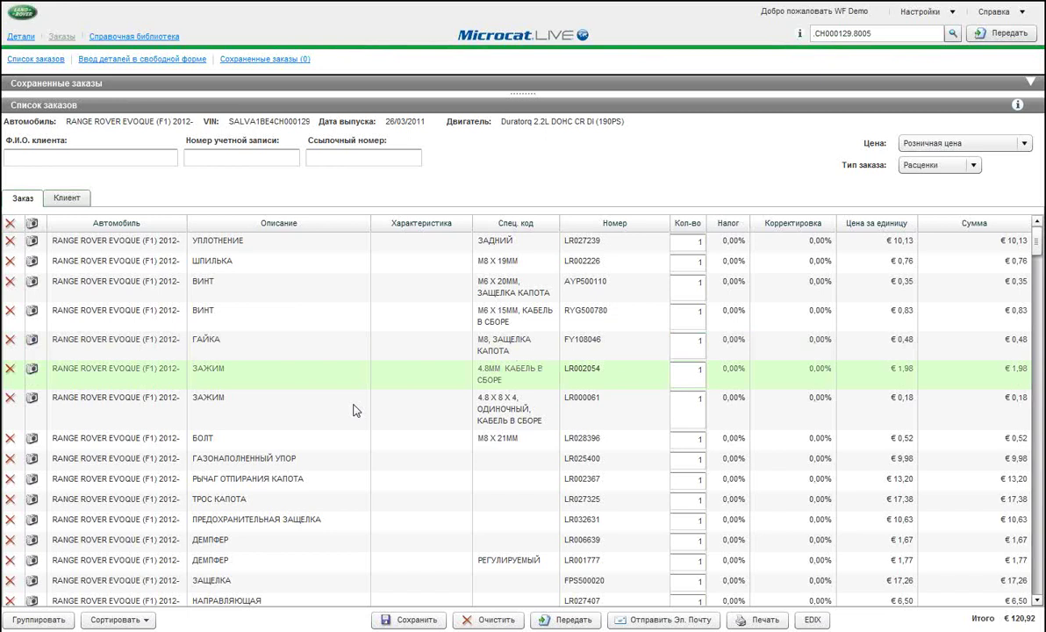
Move the ЗАЖИМ LR000061 line up to sit right after ШПИЛЬКА.
click(146, 419)
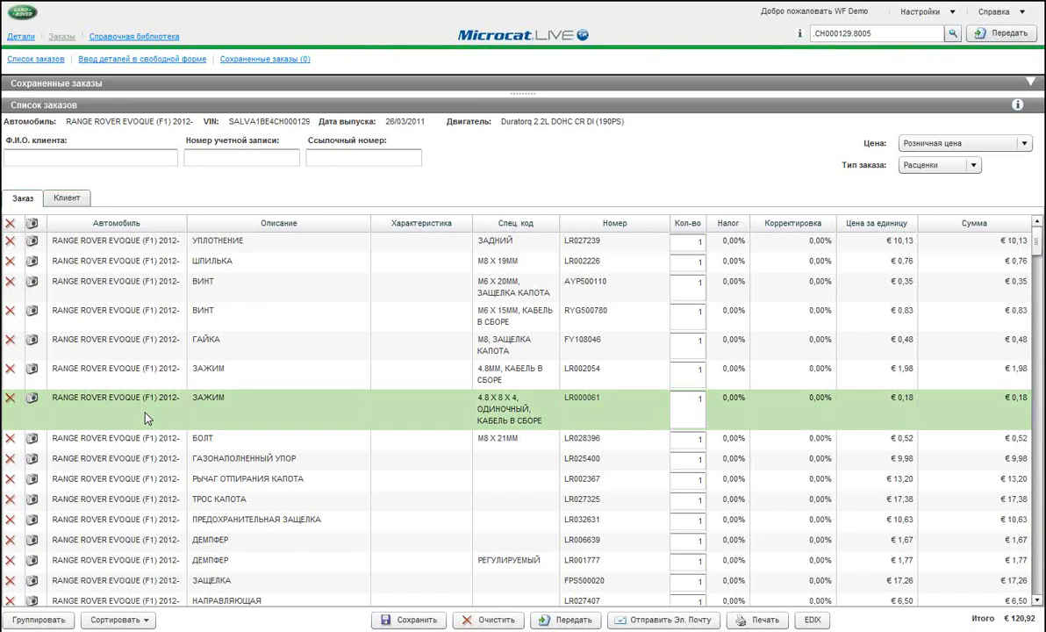
click(146, 418)
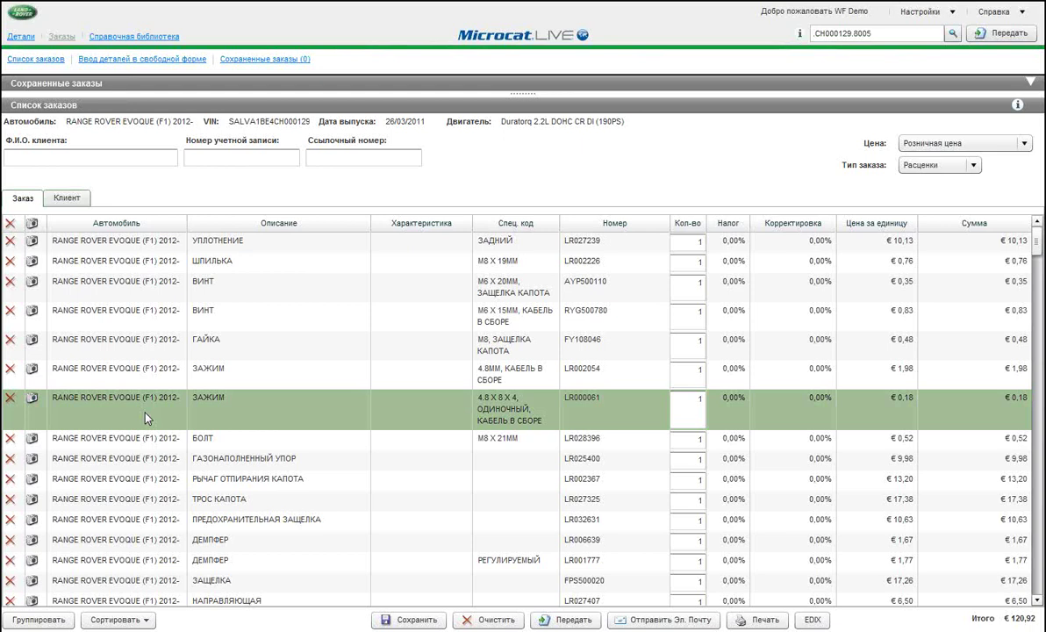
drag(145, 413, 148, 390)
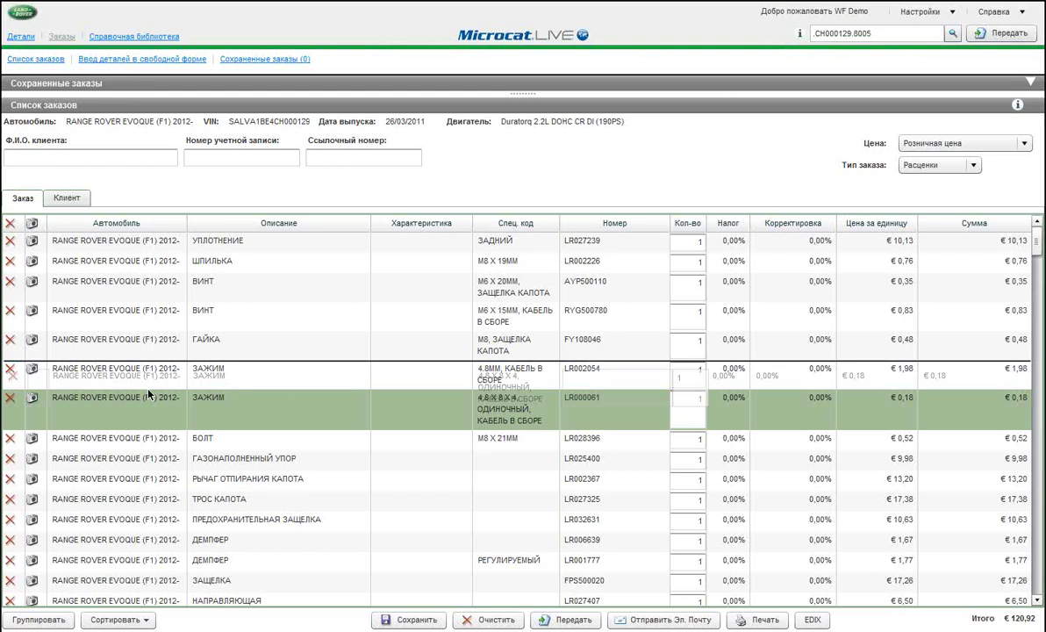
drag(148, 395, 161, 329)
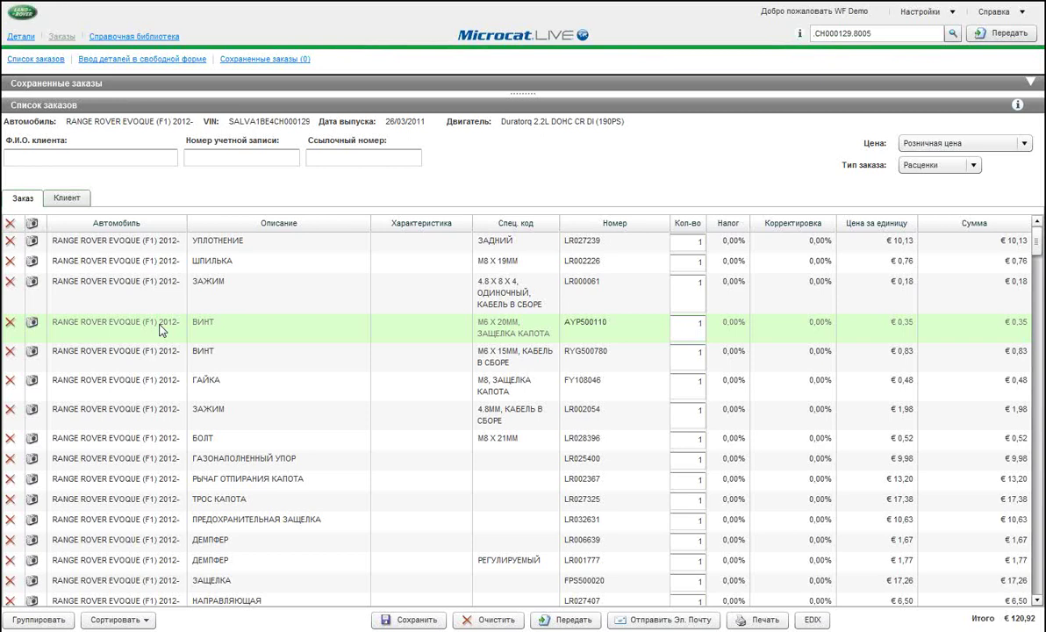
Drag the ЗАЖИМ LR002054 line to the top of the order.
drag(148, 414, 148, 378)
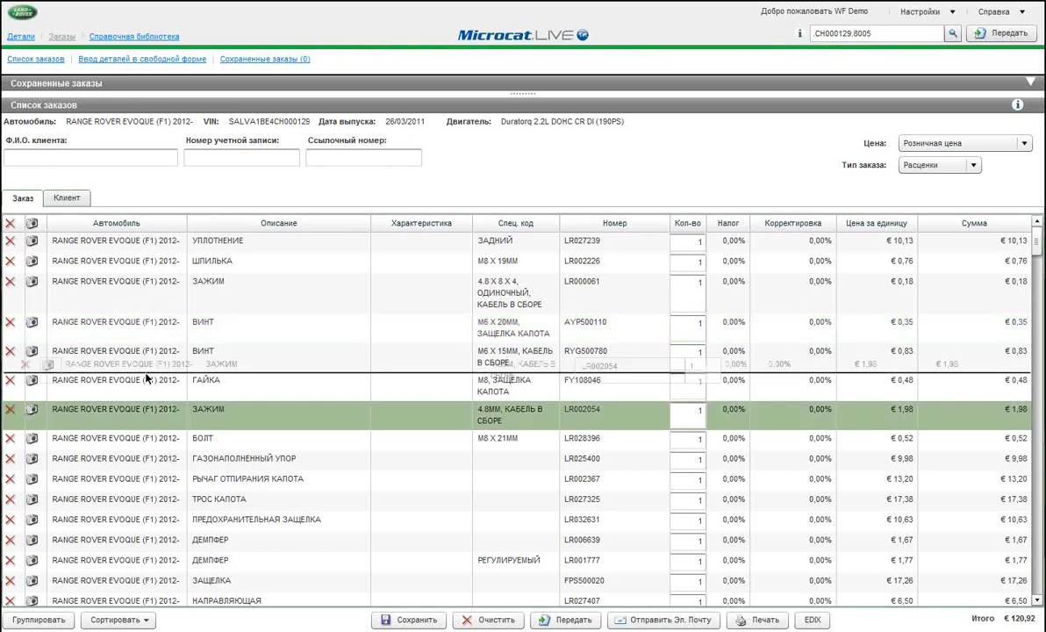
drag(147, 377, 143, 250)
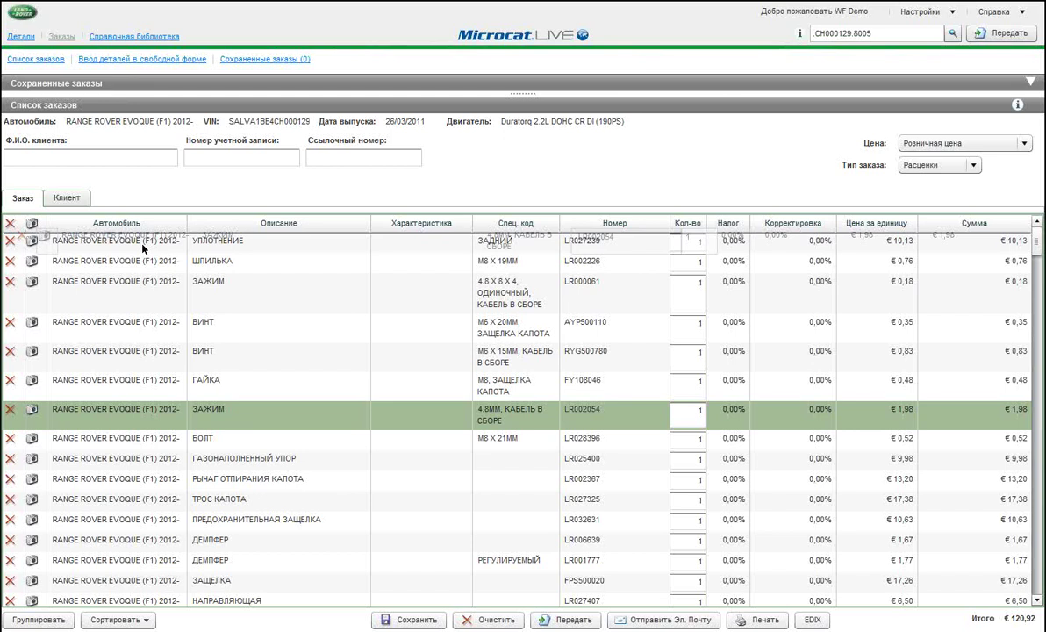
drag(143, 249, 143, 249)
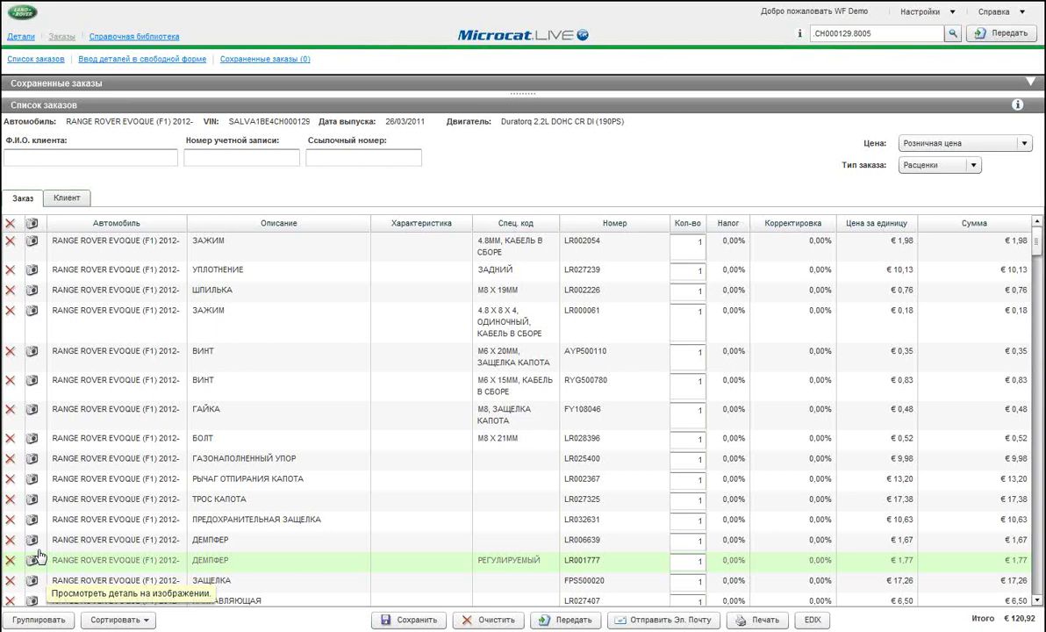
Keep Розничная цена pricing and set the order type to Расценки.
click(1025, 144)
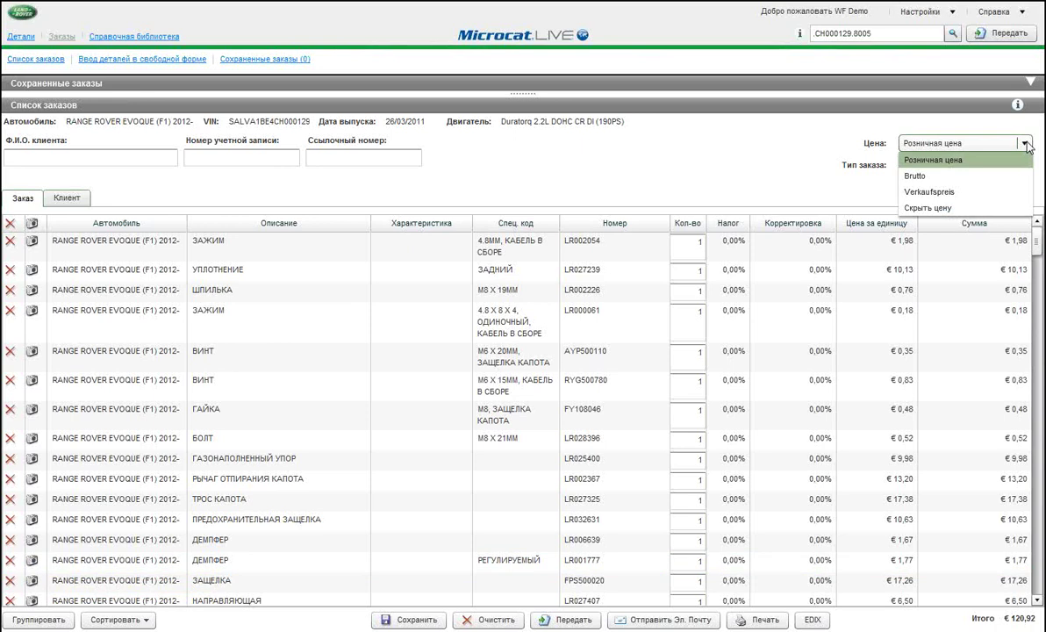
click(947, 161)
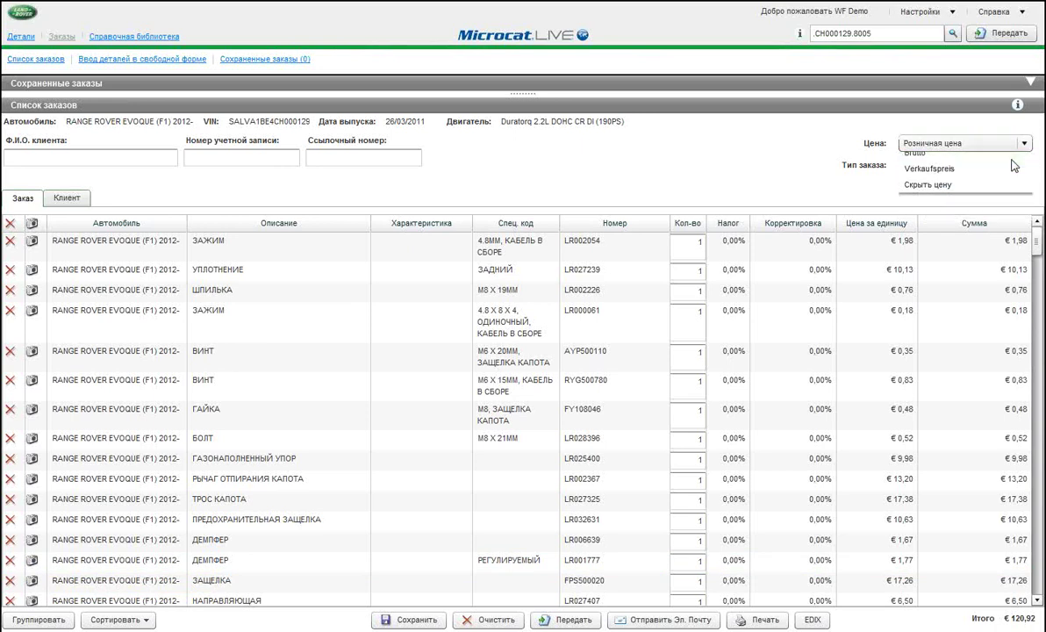
click(974, 166)
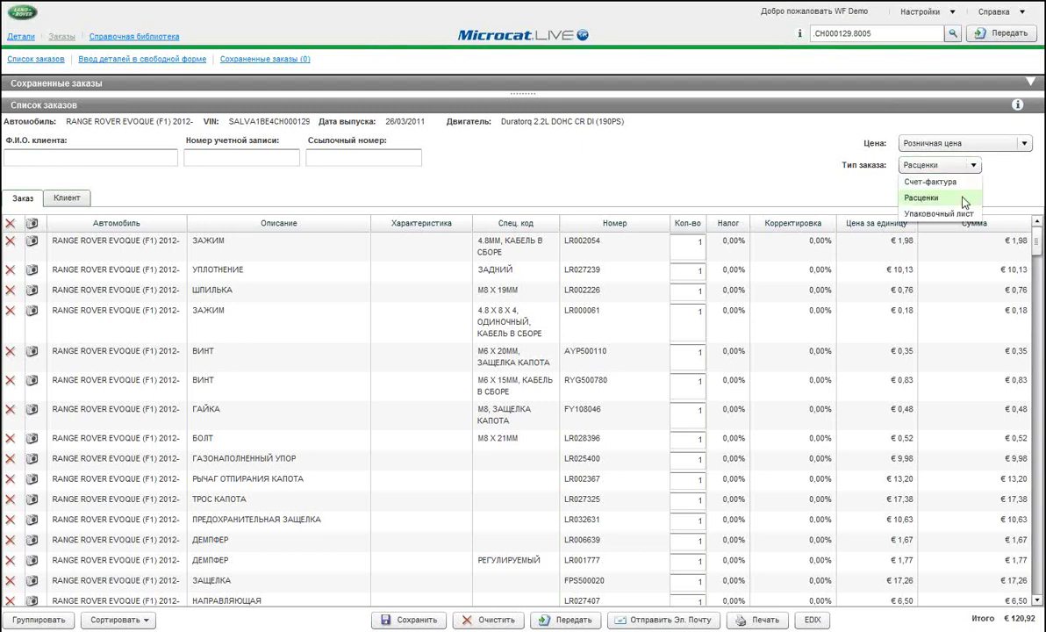
click(961, 195)
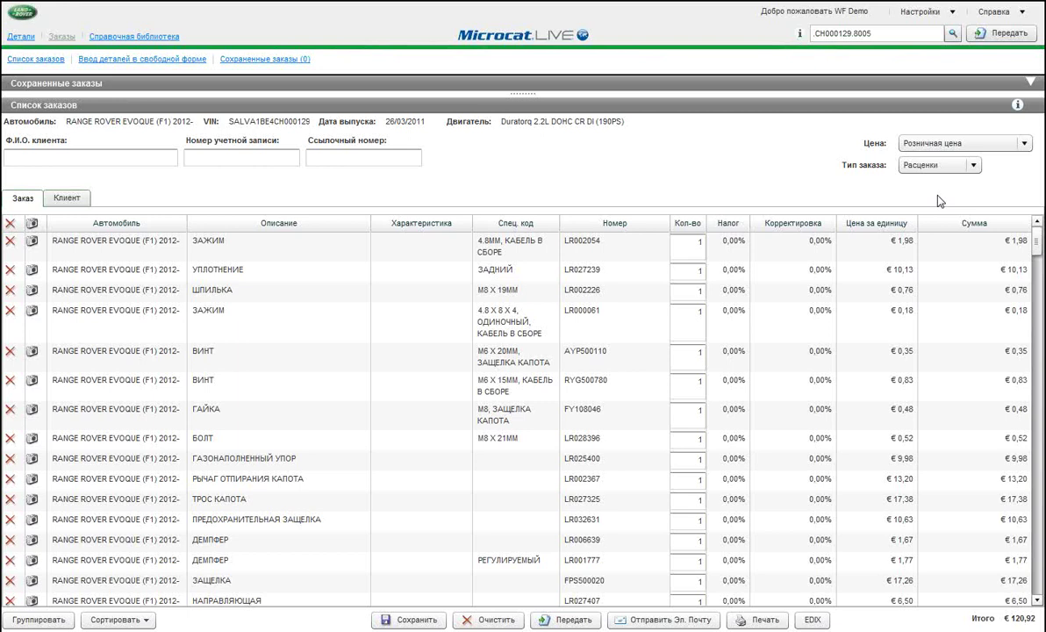
Try saving the order and dismiss the missing client name warning.
click(916, 250)
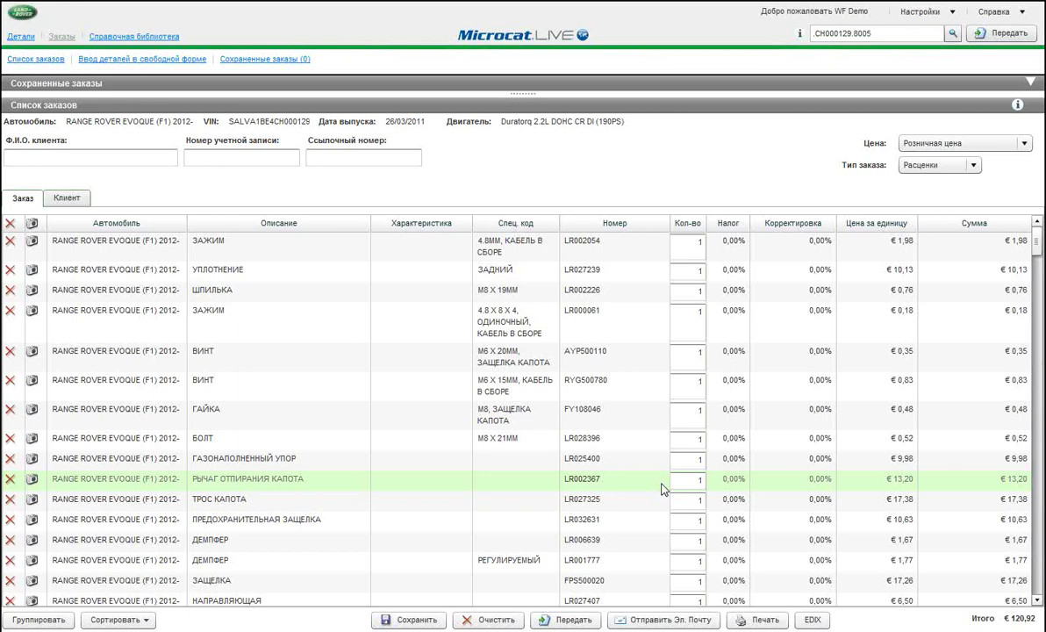
click(430, 624)
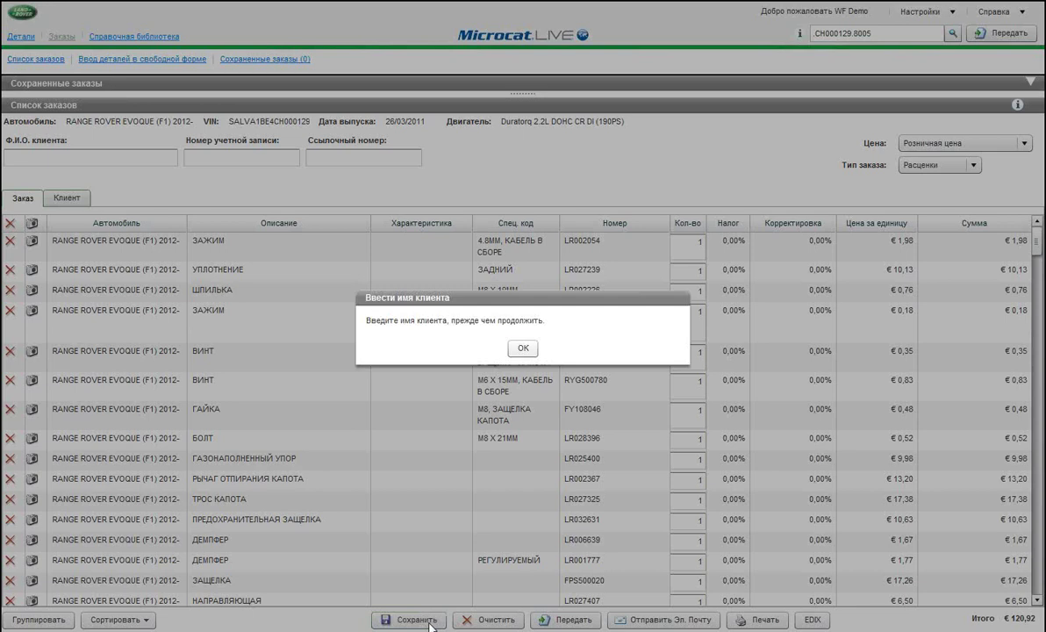
click(521, 350)
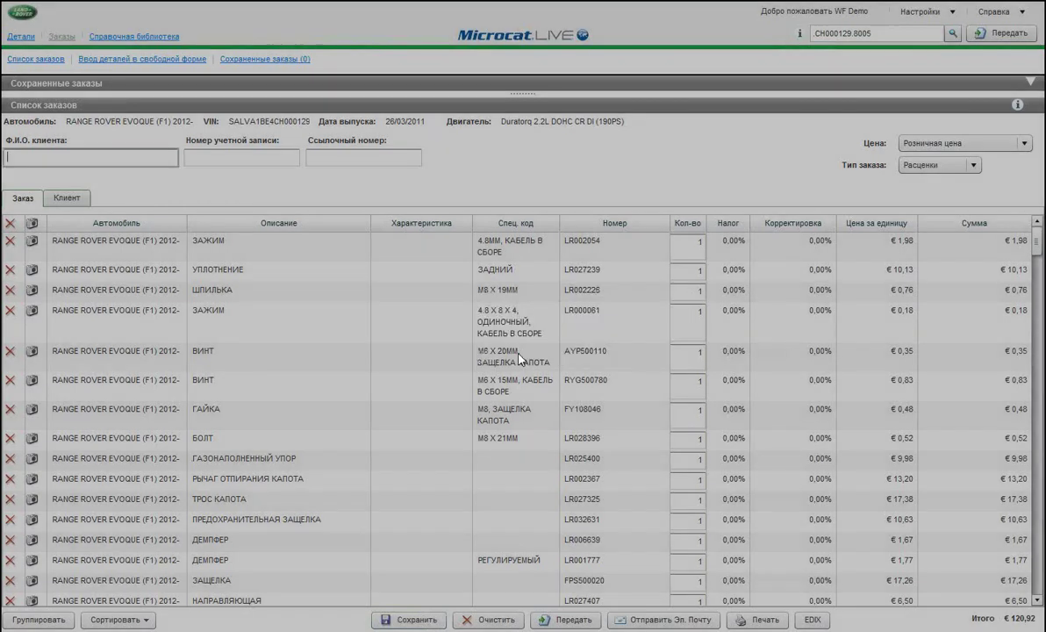
Enter the client's name, account number and reference number in the order fields.
text(Петров)
key(Tab)
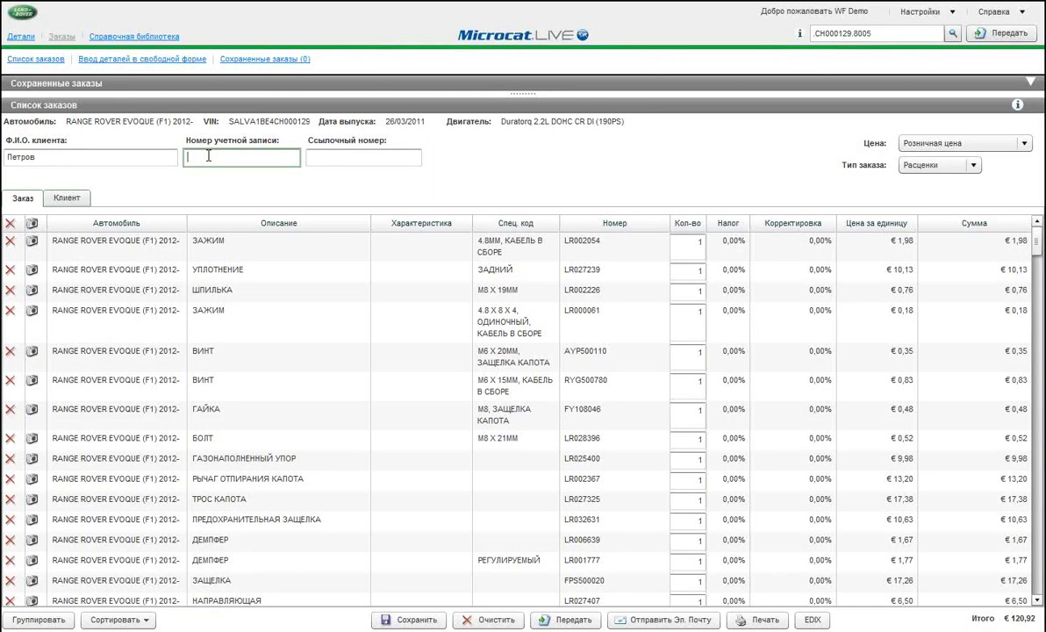
text(12321)
key(Tab)
text(12321)
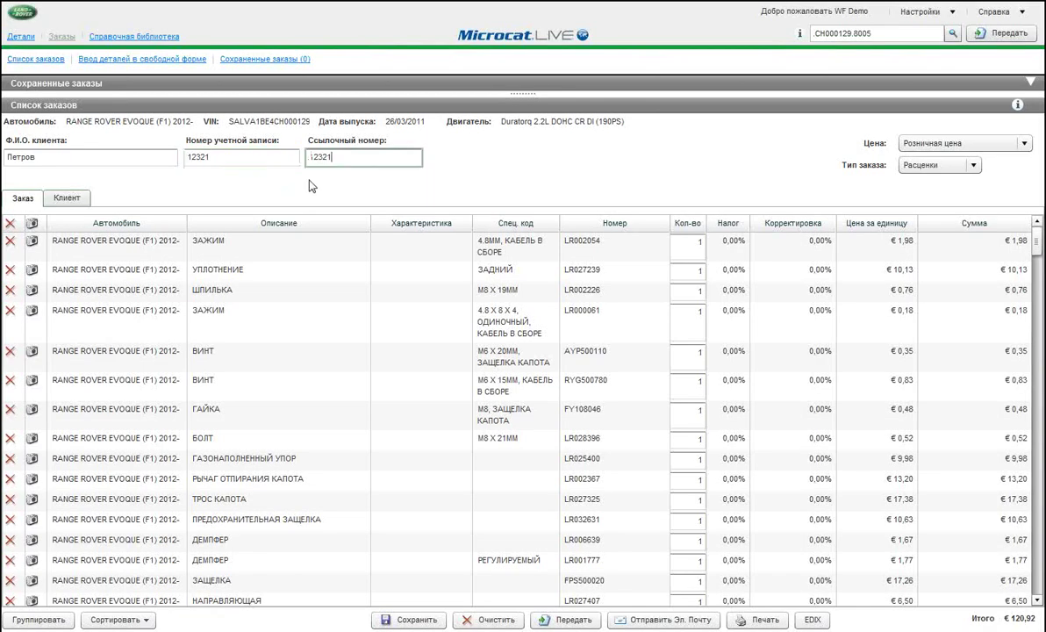
Show the Клиент page with the customer and delivery address fields.
click(69, 199)
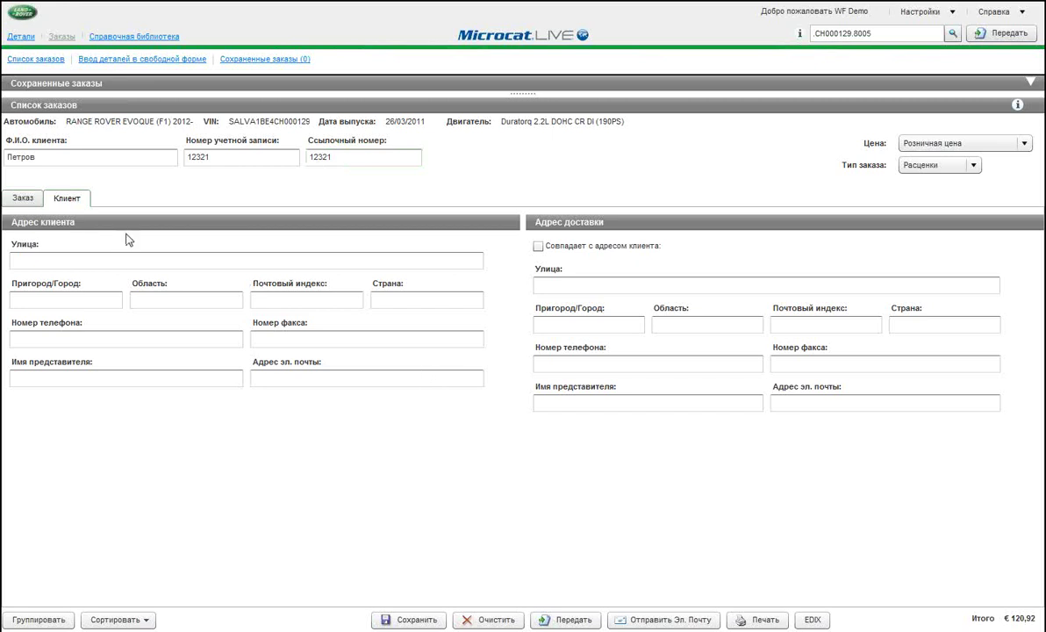
Review the hood lines from ЗАЖИМ LR000061 to ПРЕДОХРАНИТЕЛЬНАЯ ЗАЩЕЛКА, then save the order.
click(22, 199)
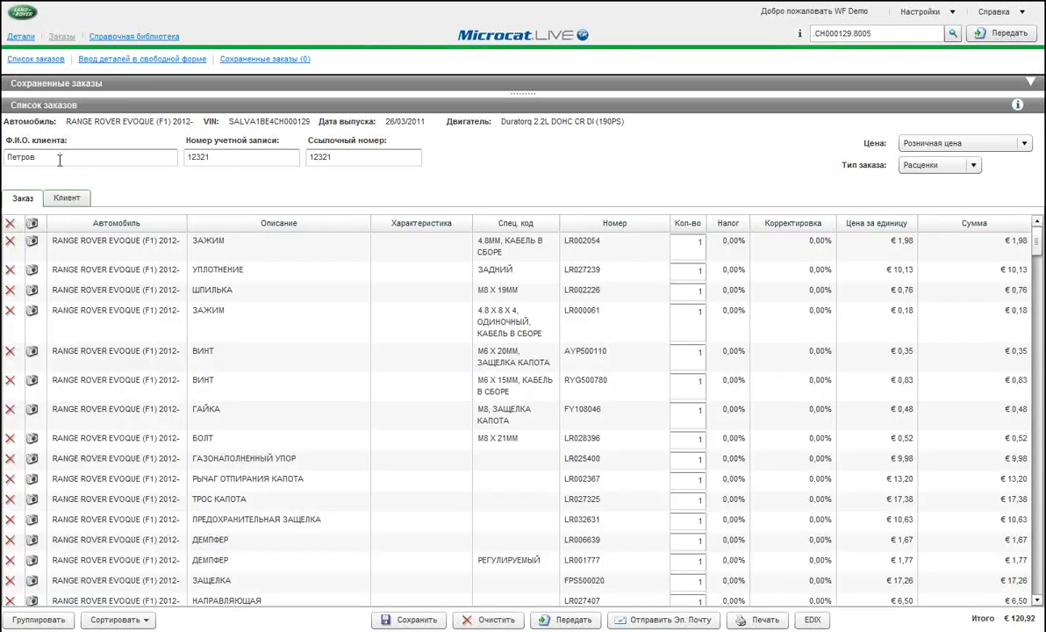
click(290, 334)
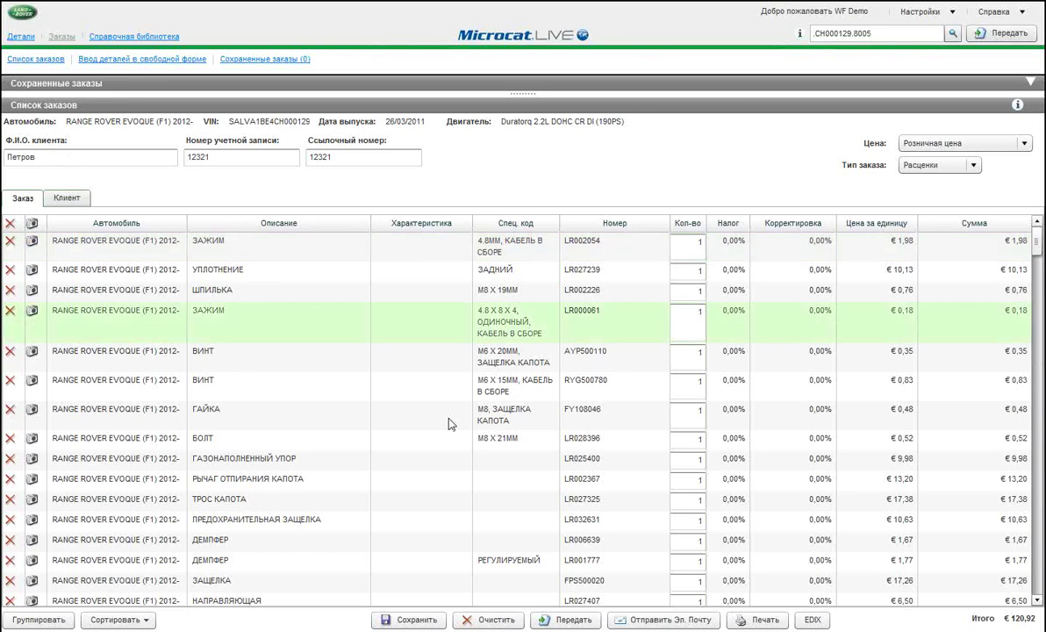
click(448, 423)
click(557, 479)
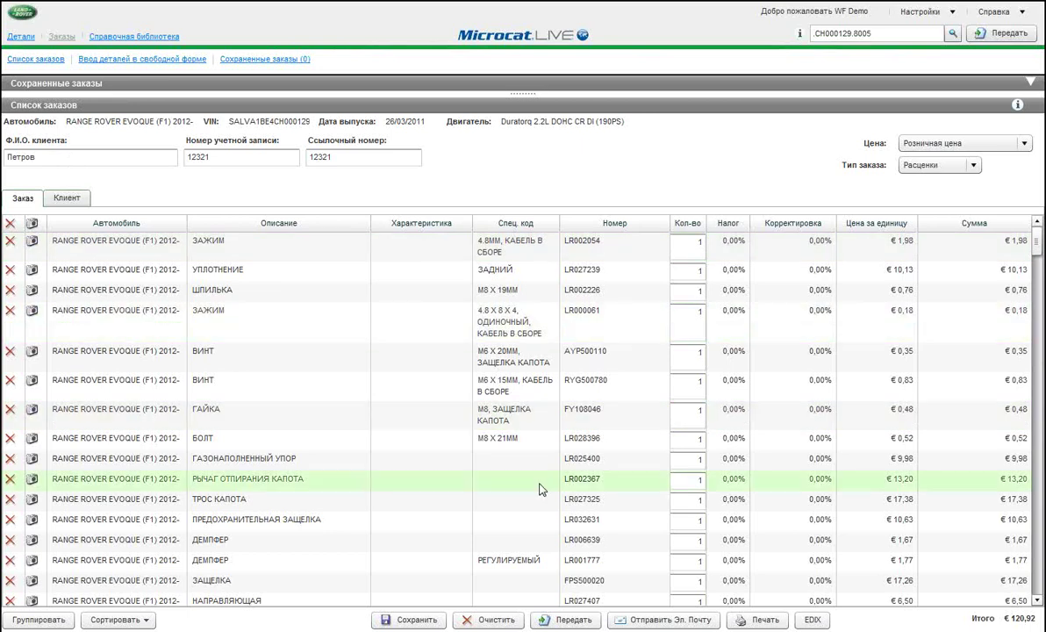
click(501, 501)
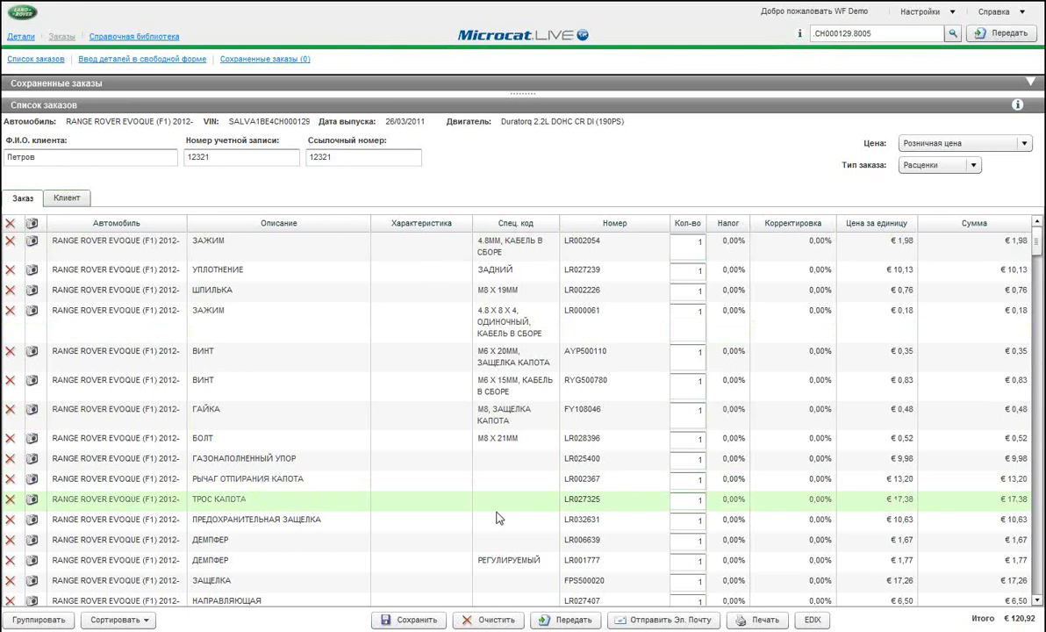
click(497, 519)
click(427, 621)
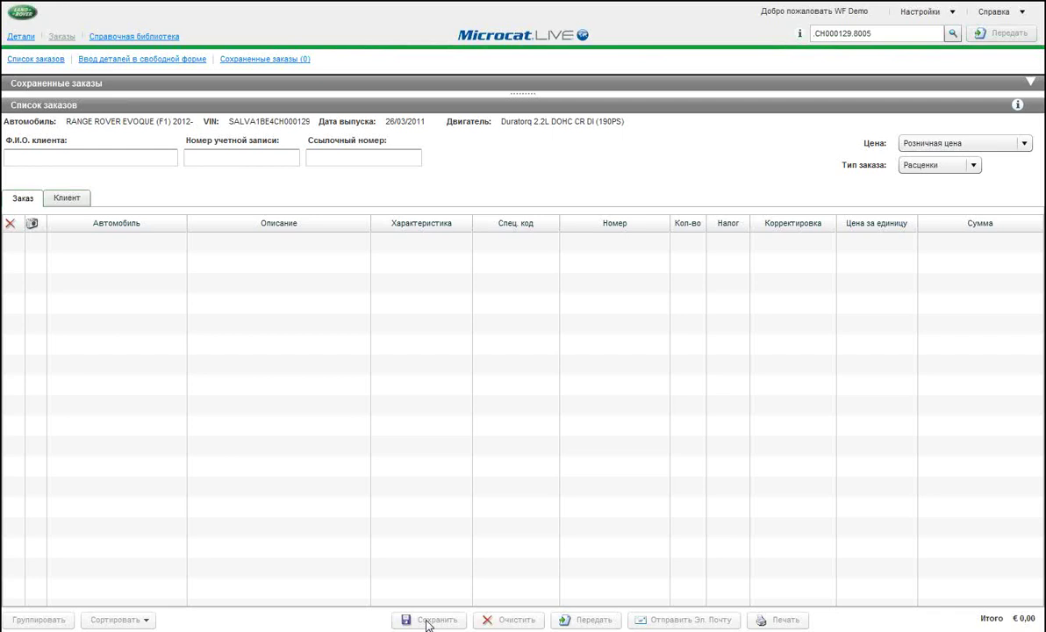
Check the Сохраненные заказы panel and list, then go back to the Evoque bonnet illustration.
click(1033, 84)
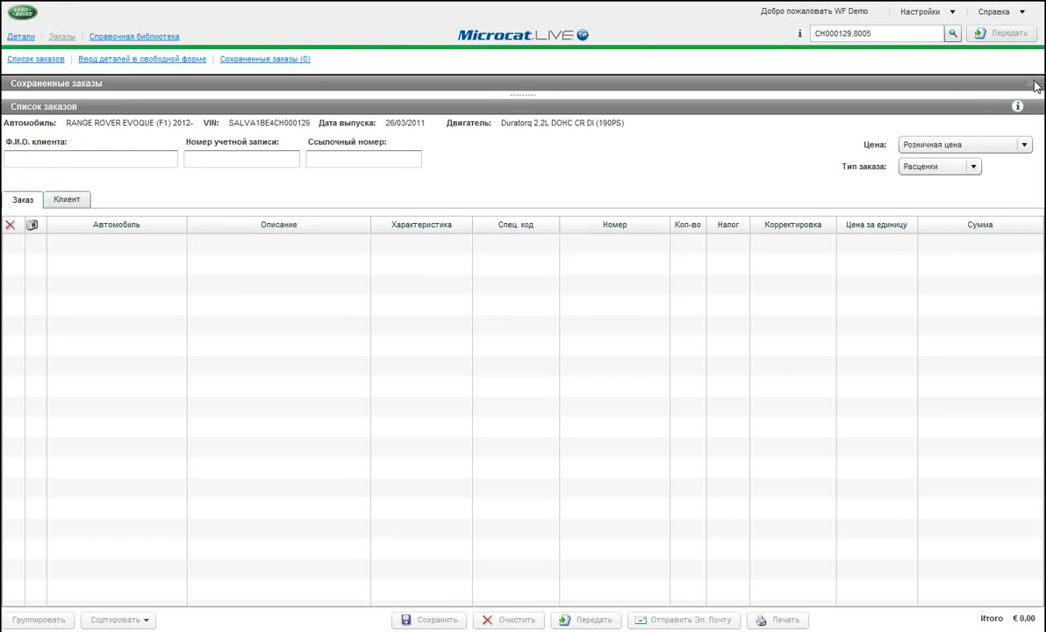
click(1034, 83)
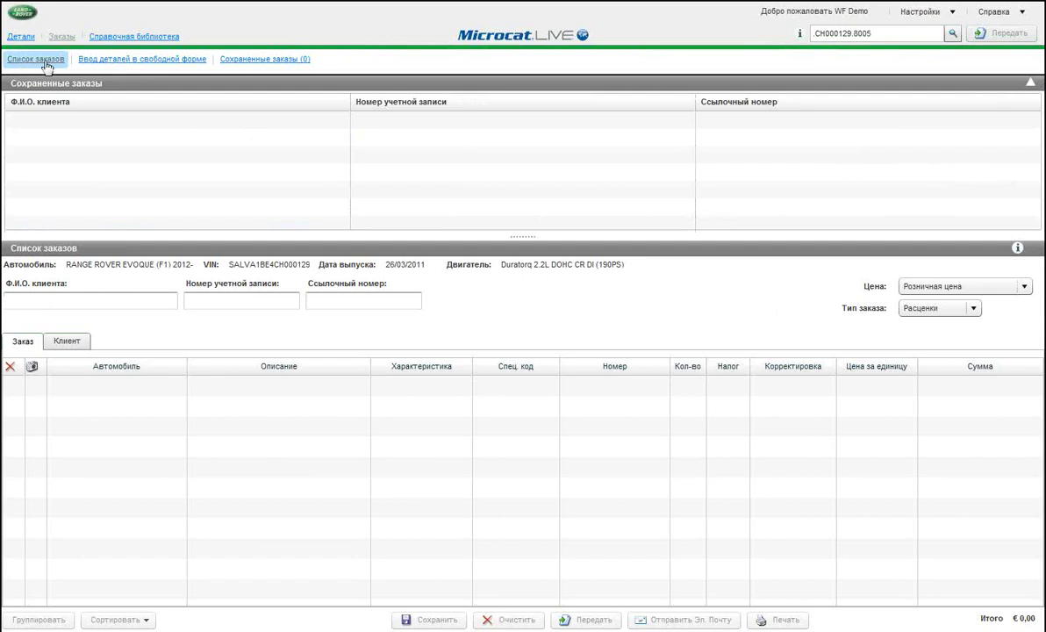
click(47, 67)
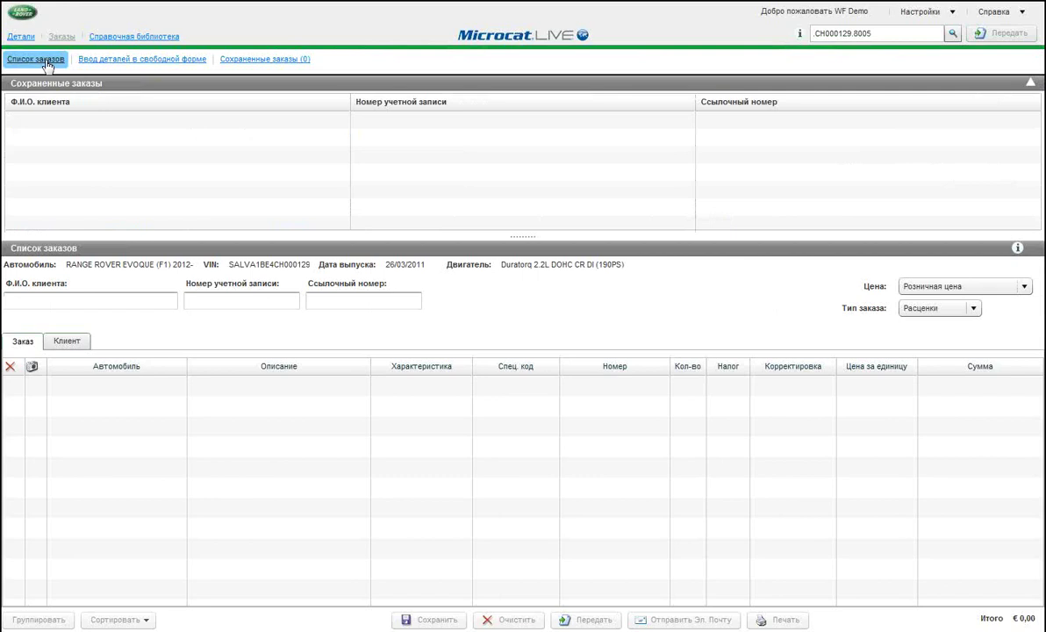
click(47, 67)
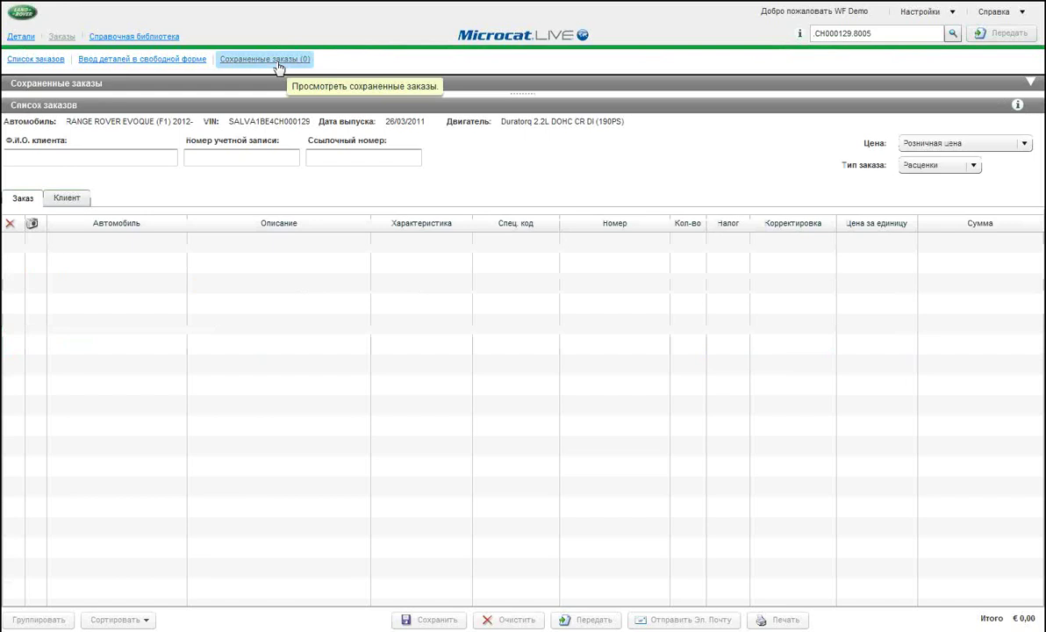
click(278, 64)
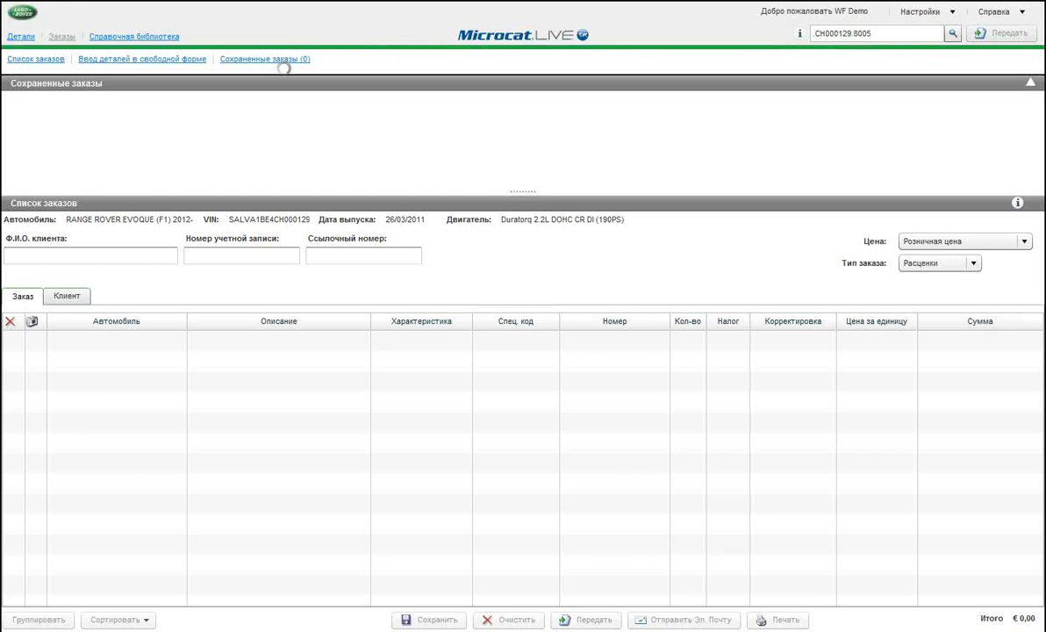
click(23, 40)
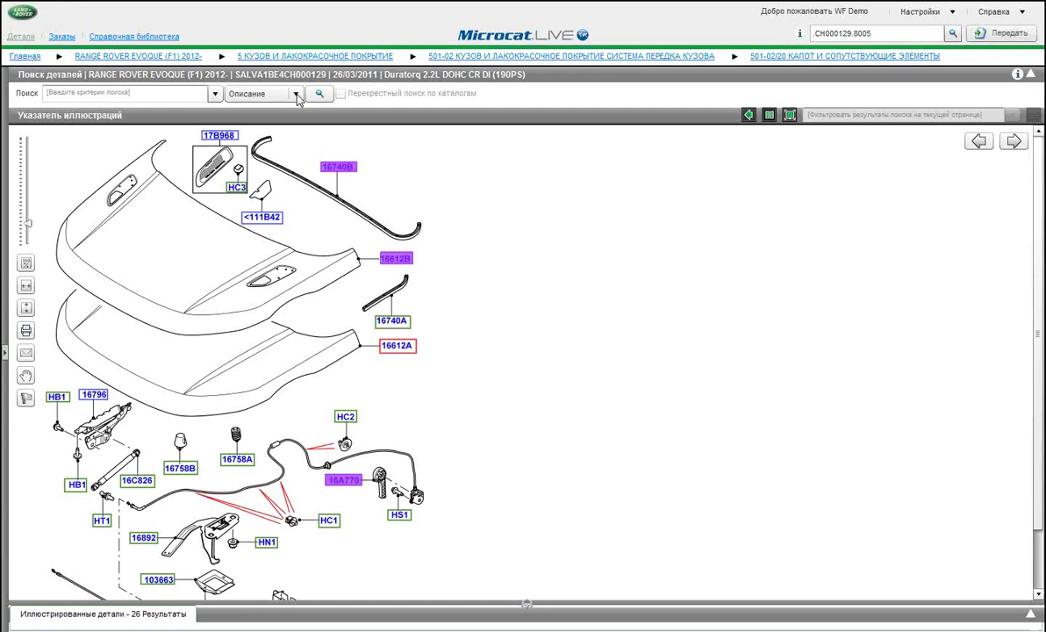
Return to the order list and get the 'Ваш заказ сохранен' confirmation.
click(63, 39)
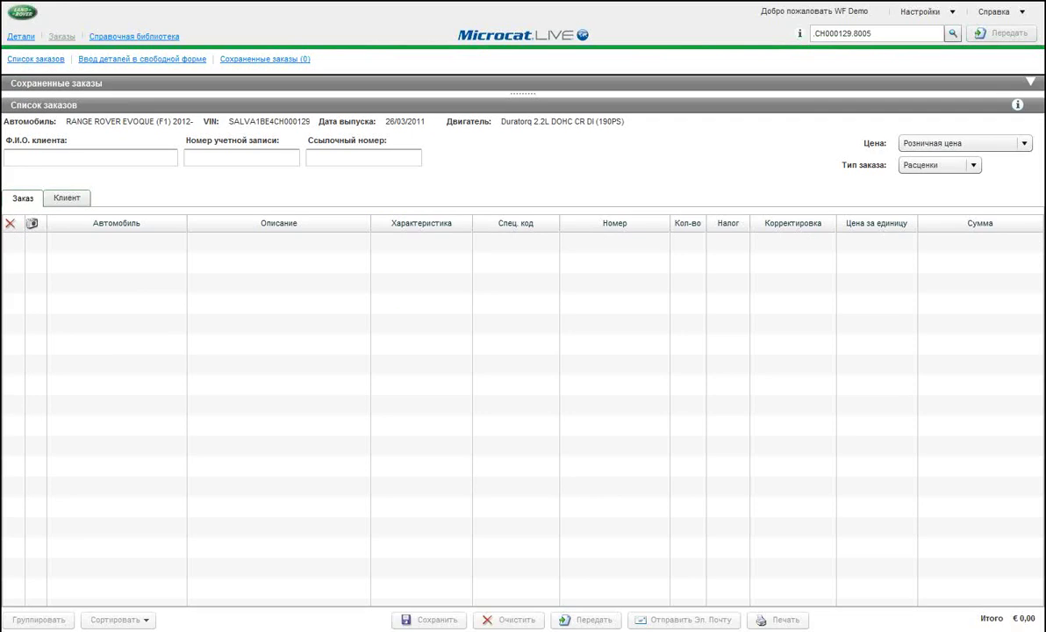
click(1032, 83)
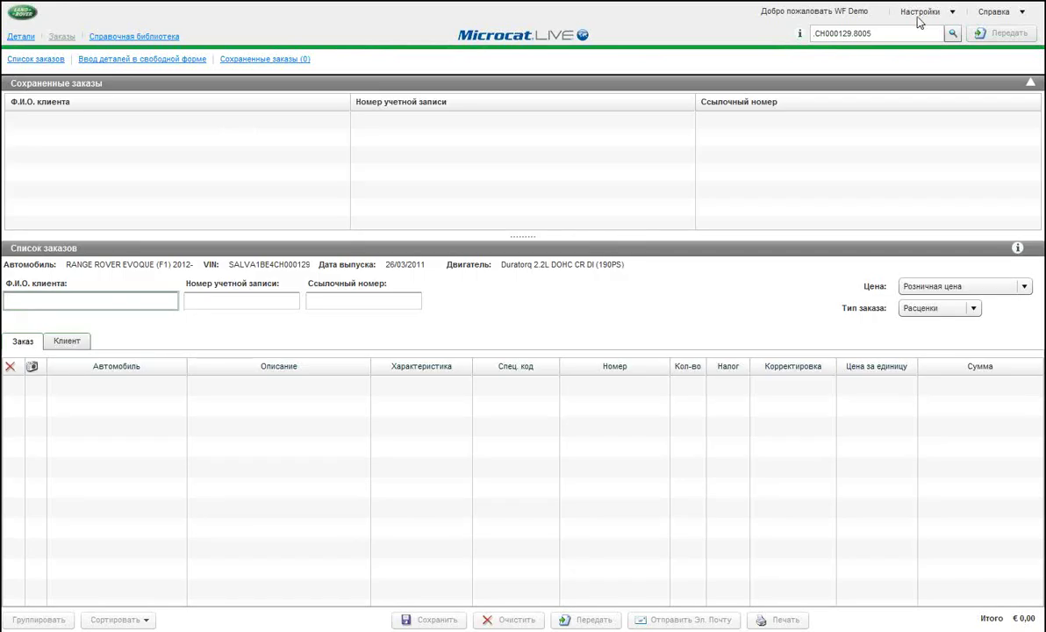
click(917, 33)
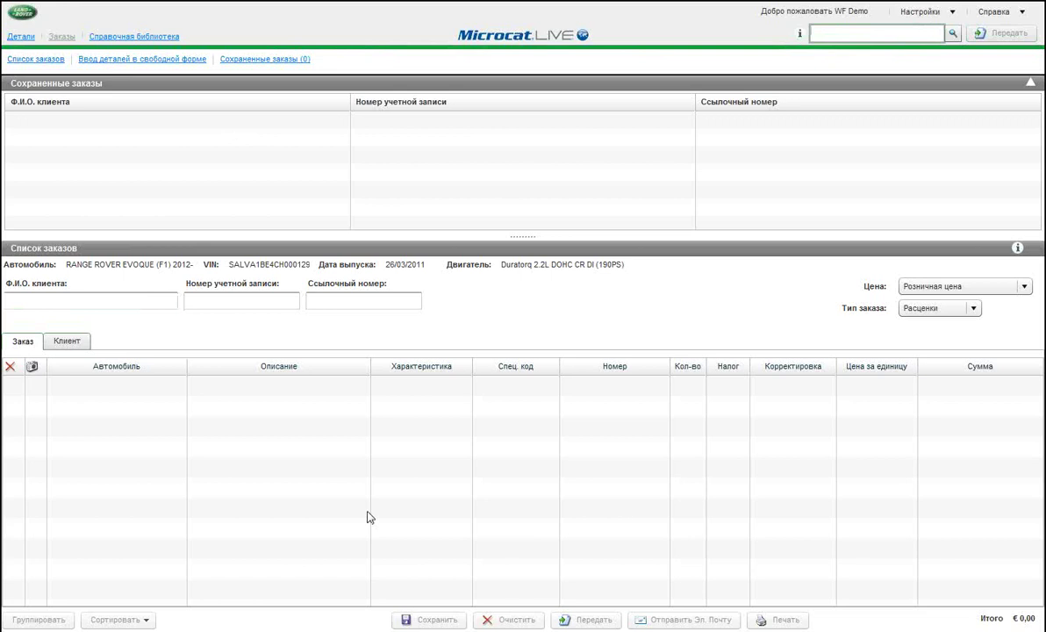
click(151, 298)
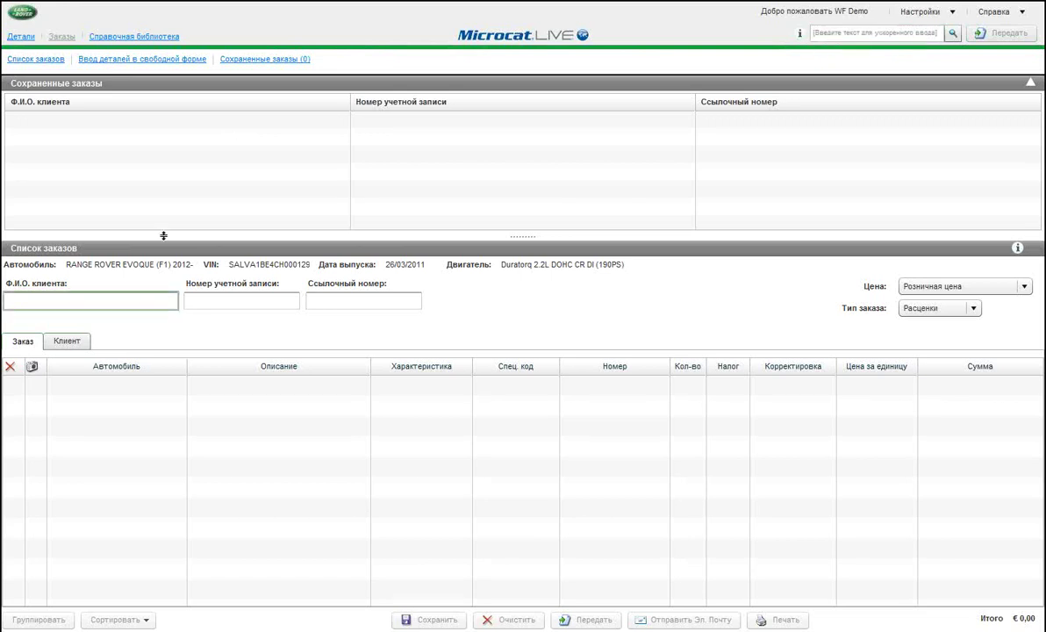
click(55, 61)
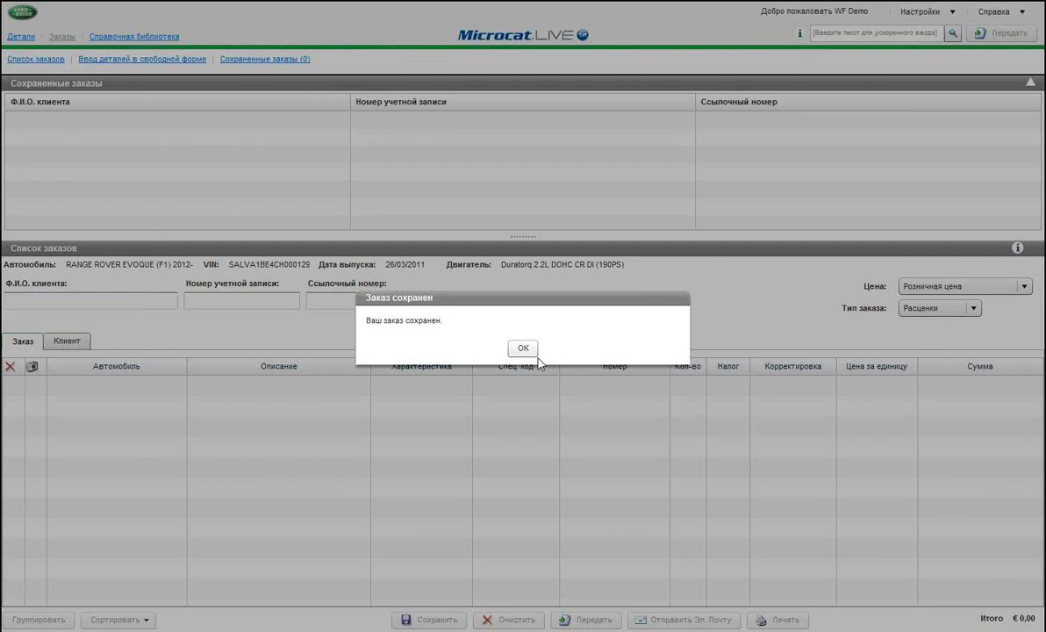
Acknowledge the 'Заказ сохранен' message and show the two saved client orders.
click(522, 348)
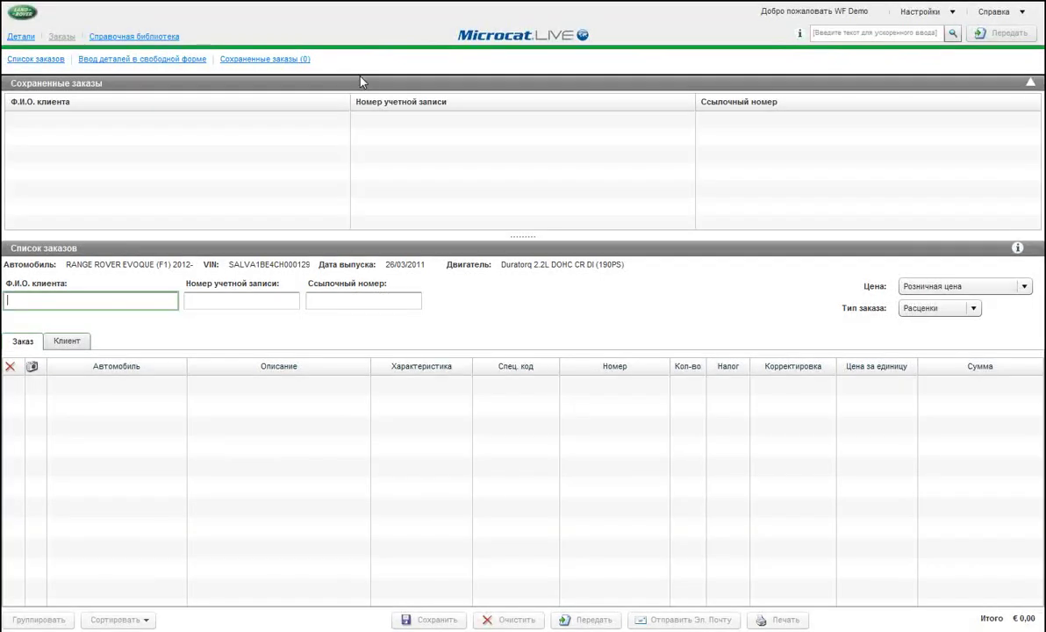
click(263, 60)
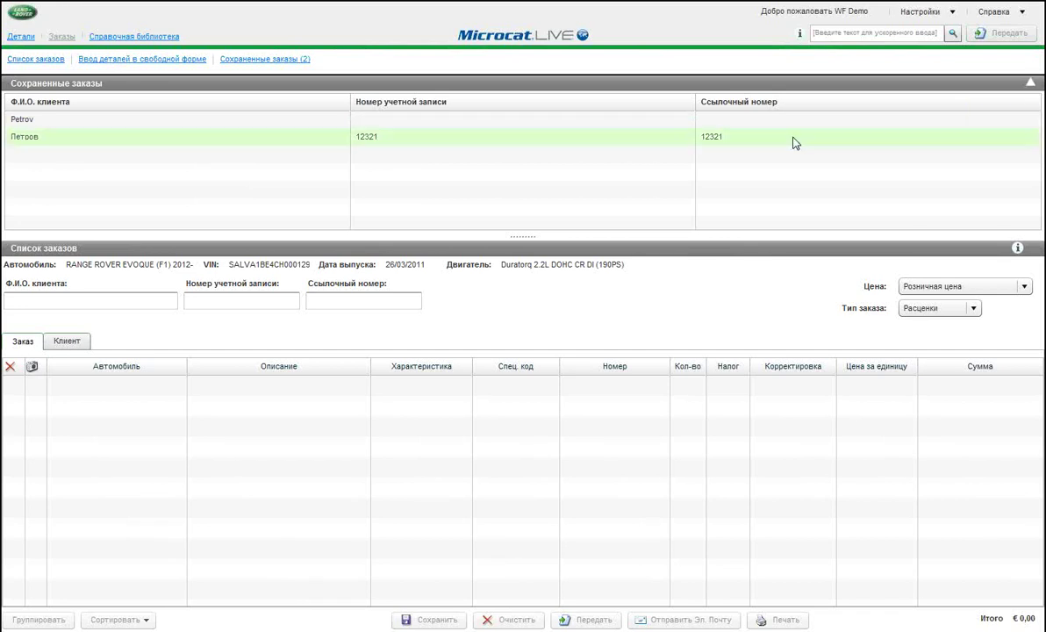
Clear the order table and load the first saved order with LR027239, LR027588 and LR002367.
double_click(195, 143)
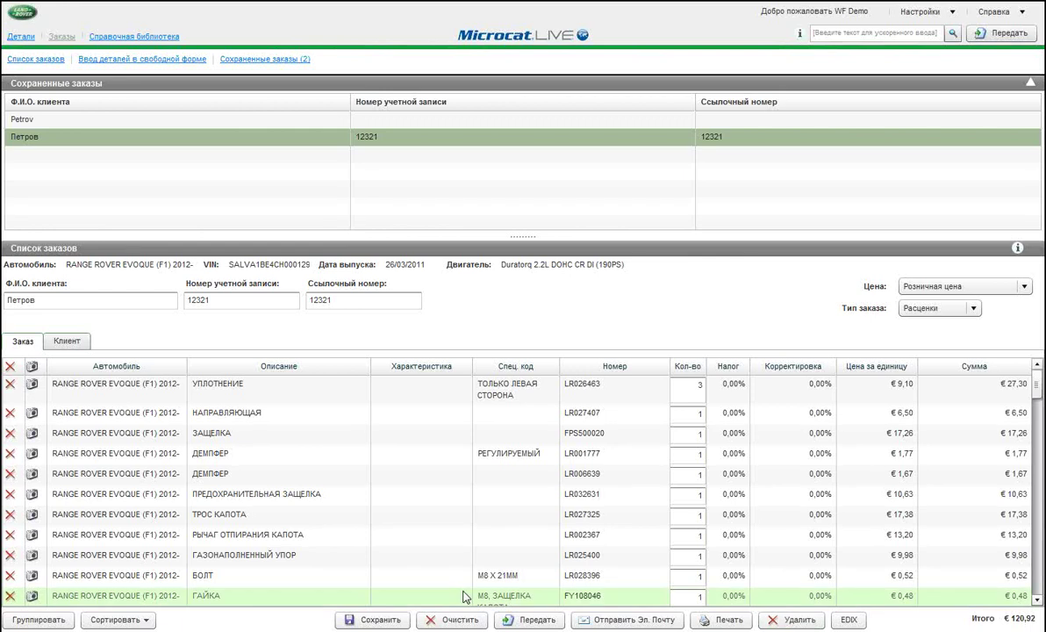
click(454, 620)
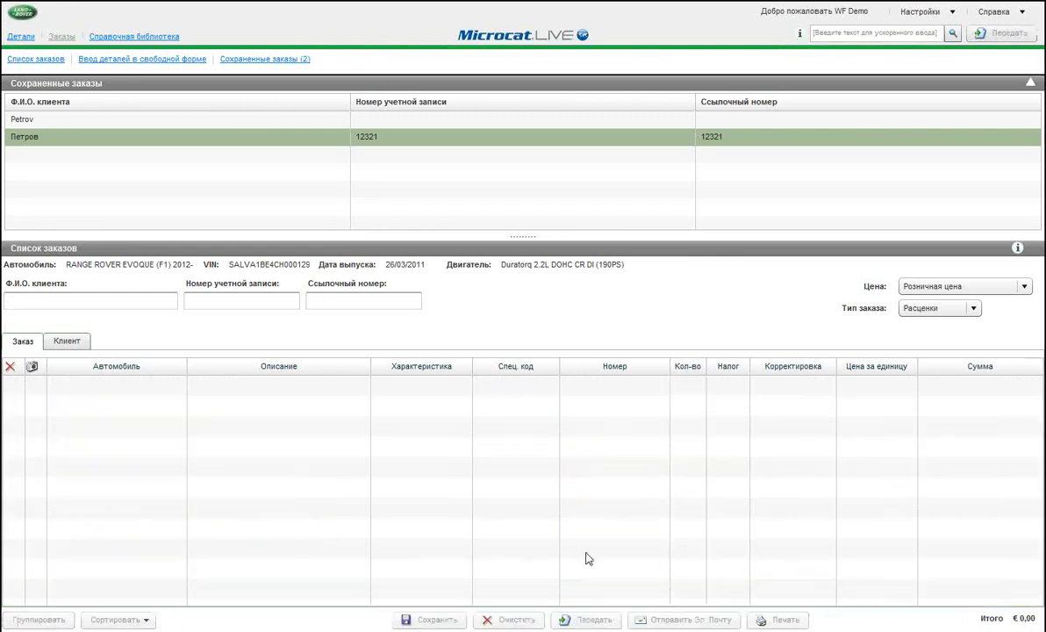
click(109, 124)
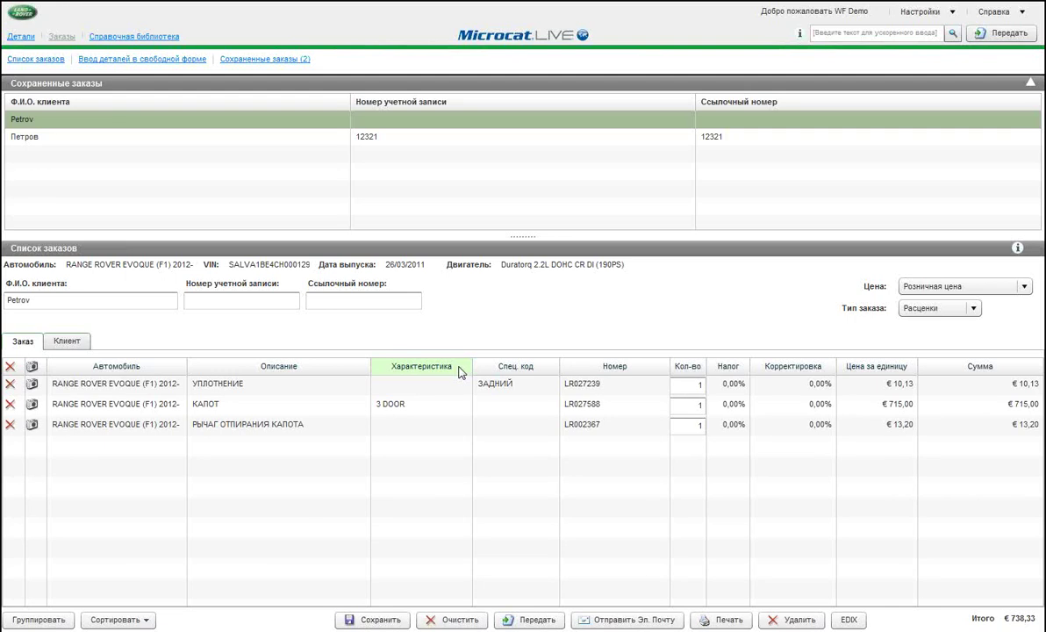
Delete the €738,33 saved order and load the remaining €120,92 Evoque order.
click(789, 623)
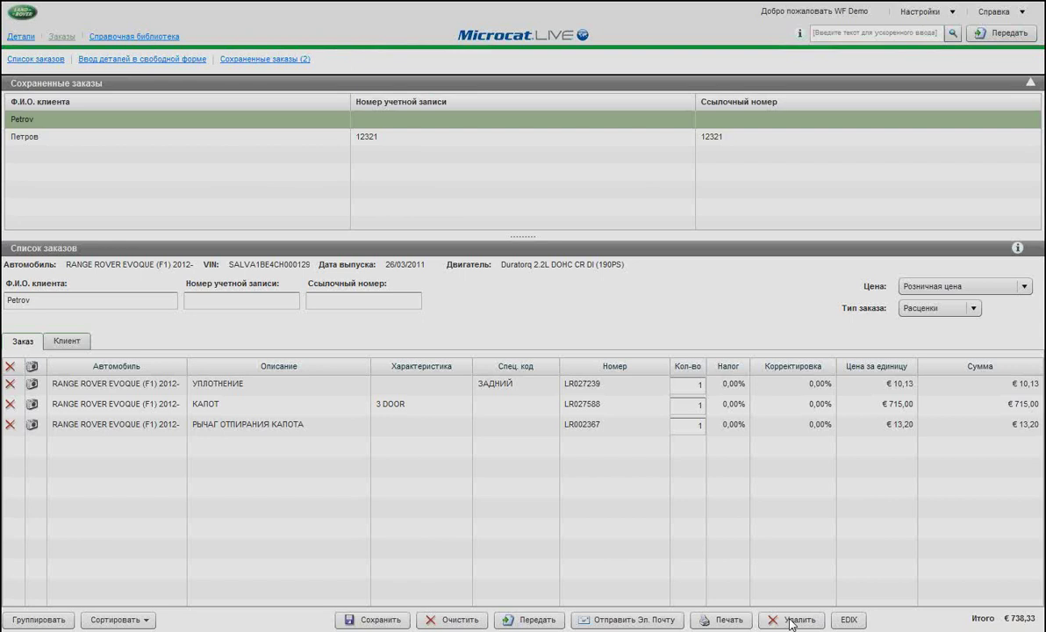
click(790, 620)
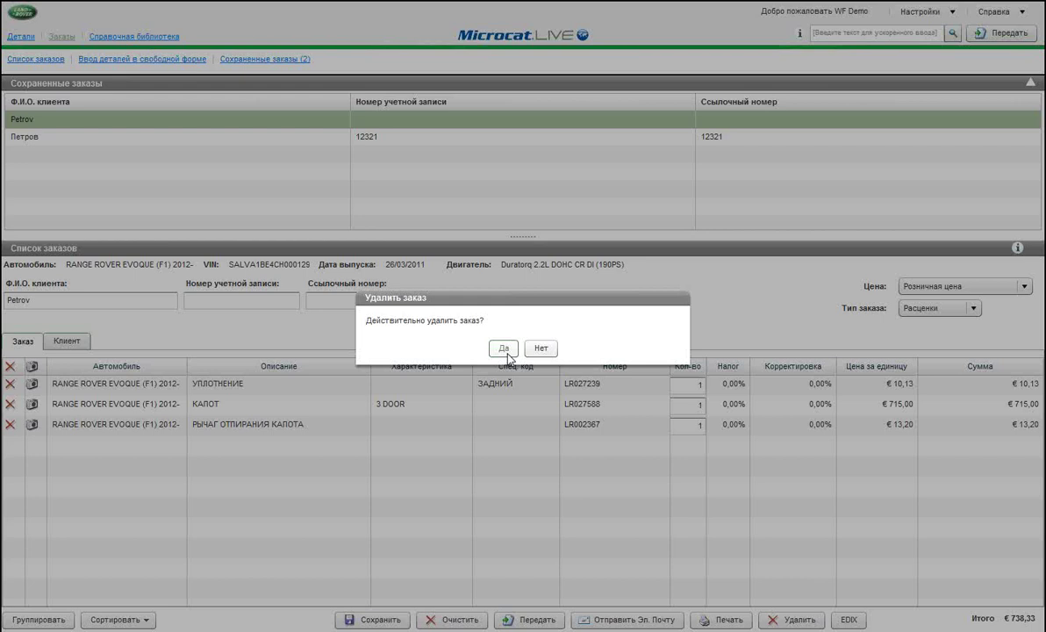
click(504, 352)
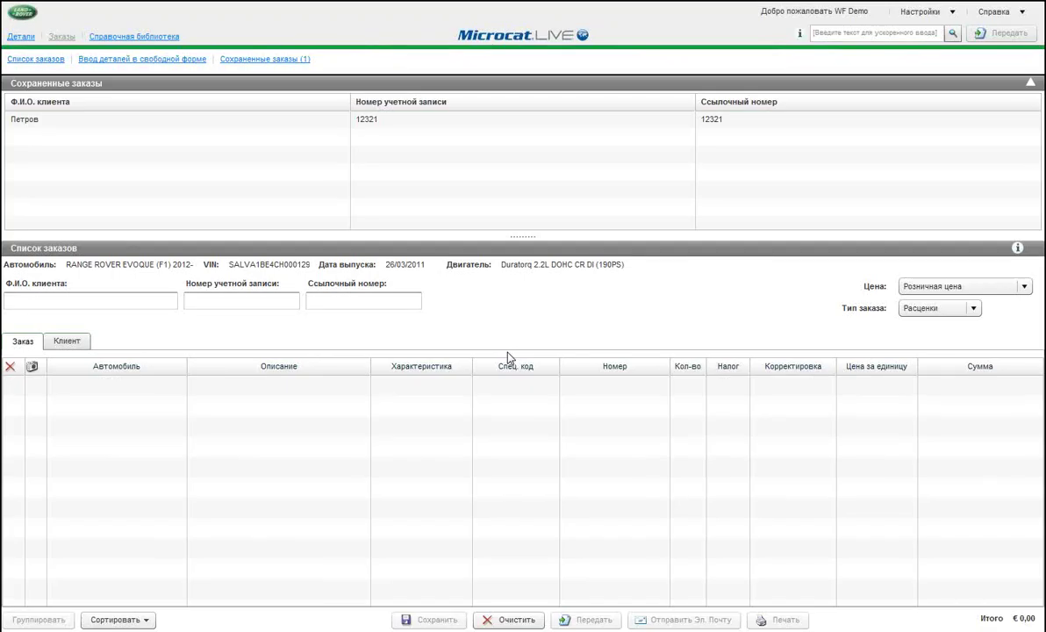
click(230, 125)
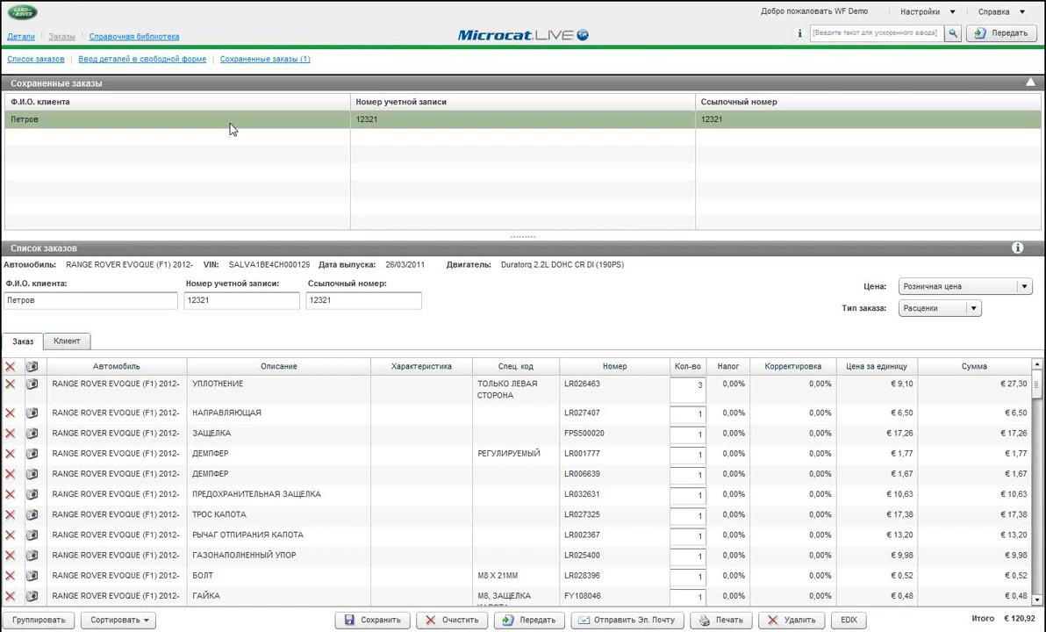
click(213, 123)
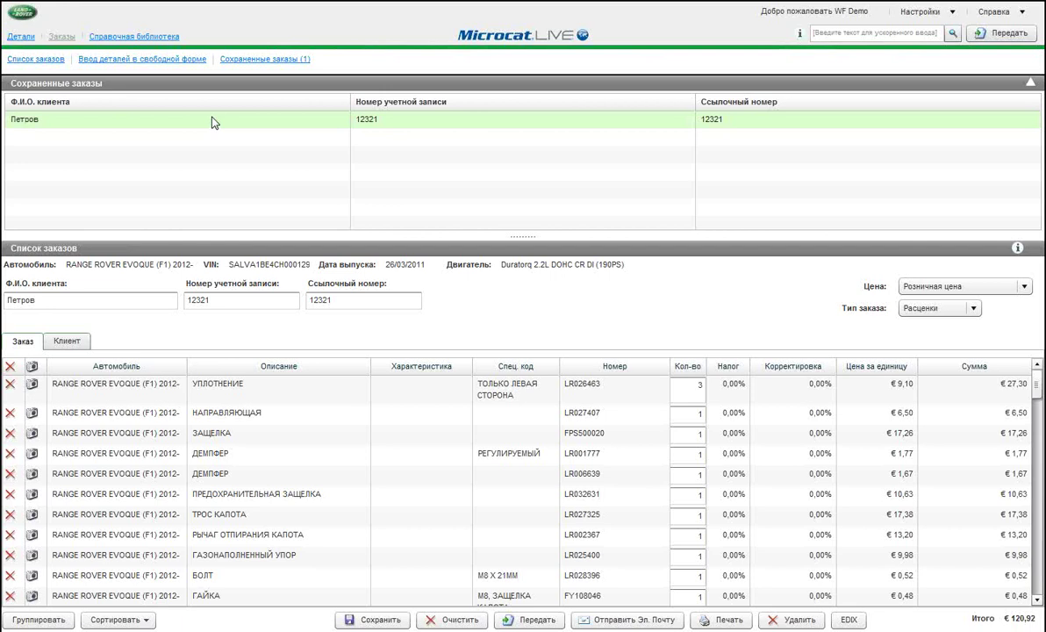
Add free-form item 'лыжный костюм', number 1234564, at €120,00 to the order.
click(134, 61)
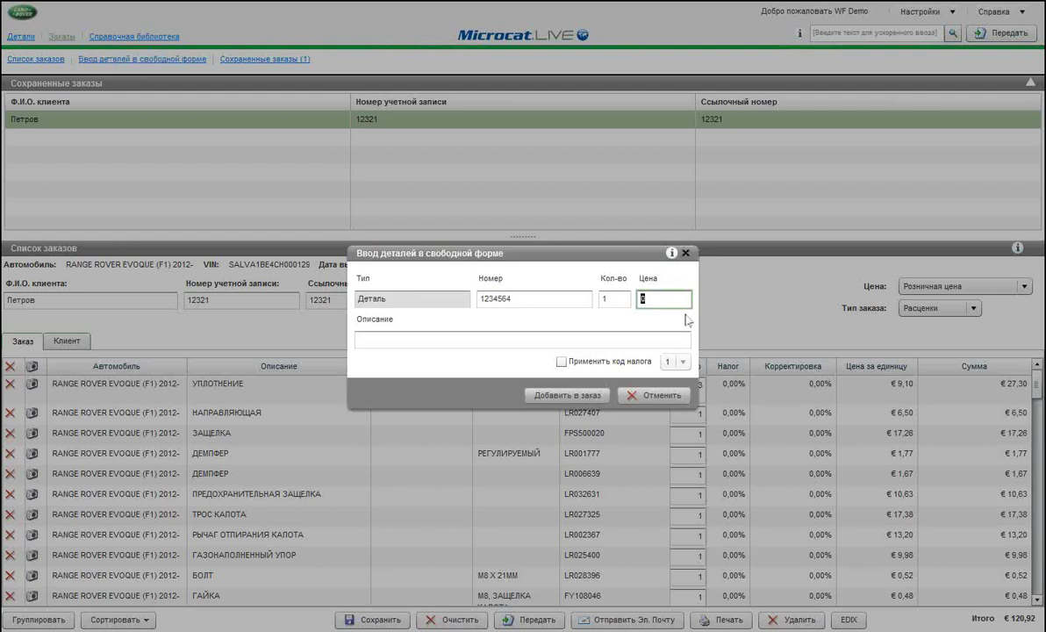
text(2 000)
click(626, 339)
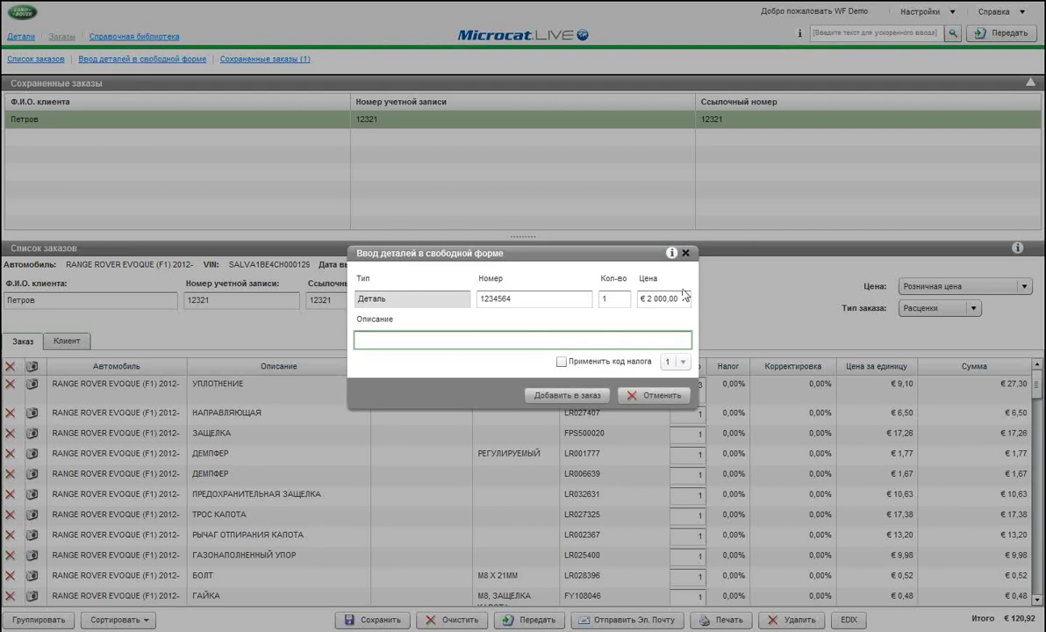
click(640, 299)
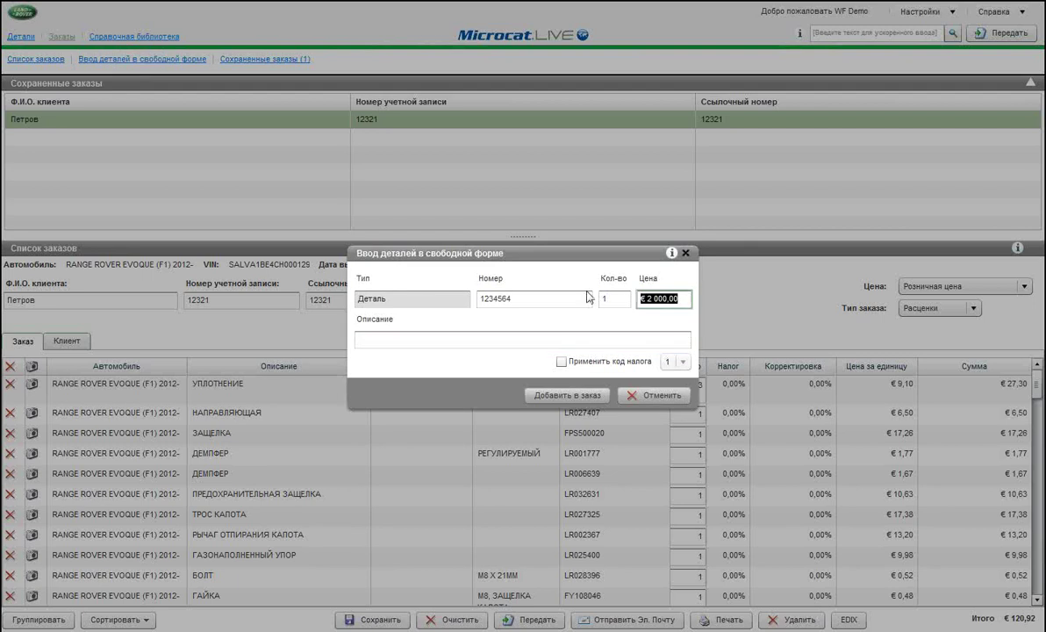
text(120)
click(430, 339)
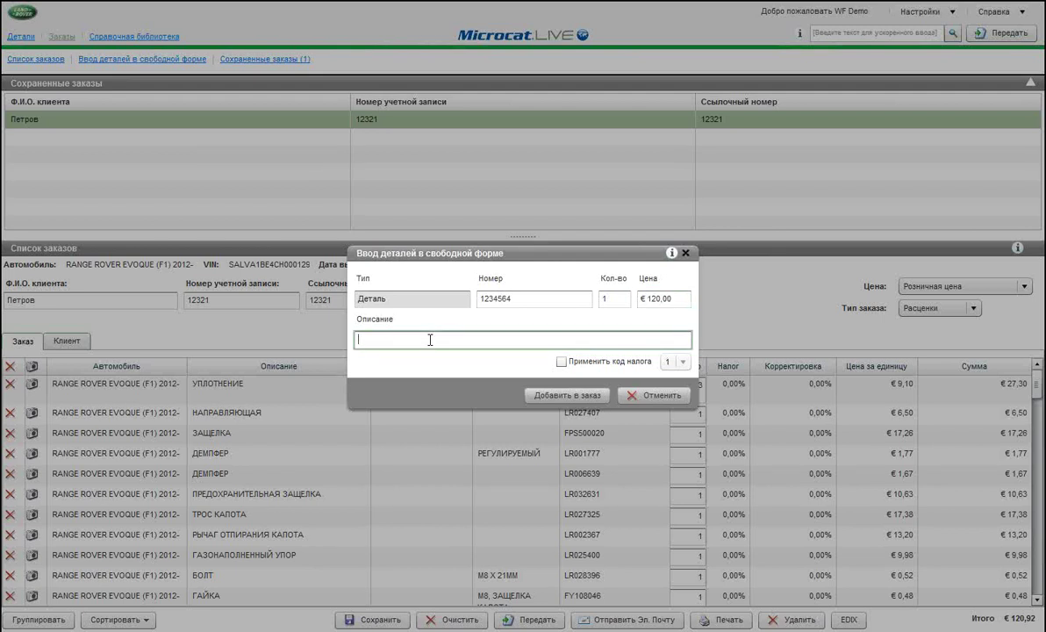
text(пы)
text(жнай )
text(костюм)
click(598, 400)
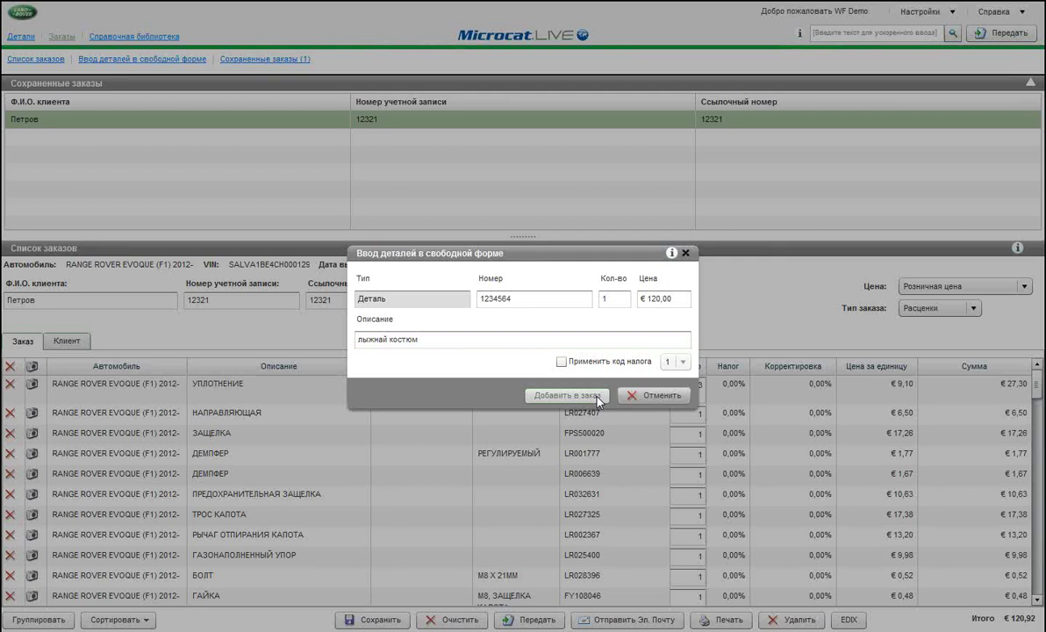
click(597, 398)
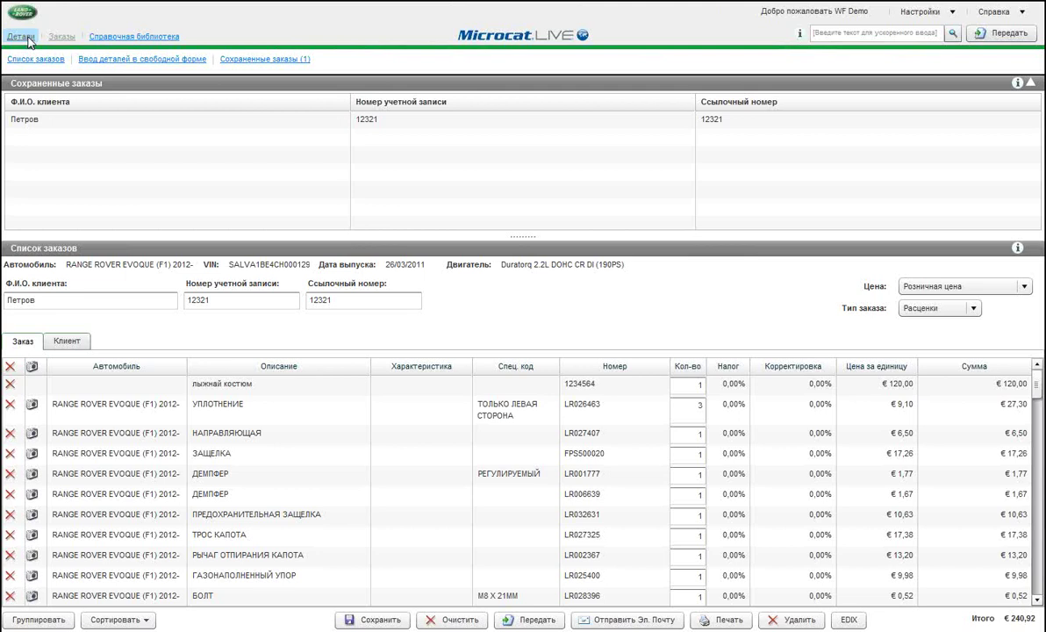
Open Range Rover Sport (E1) 2005-2009 group 5 КУЗОВ И ЛАКОКРАСОЧНОЕ ПОКРЫТИЕ for mirror CRB502323PMA.
click(20, 37)
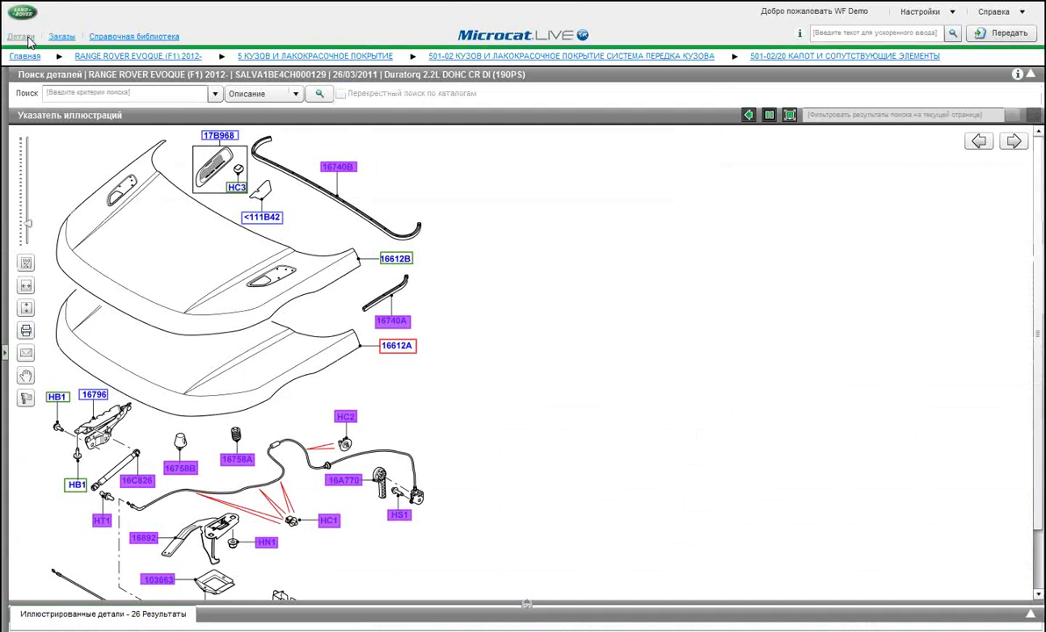
click(28, 39)
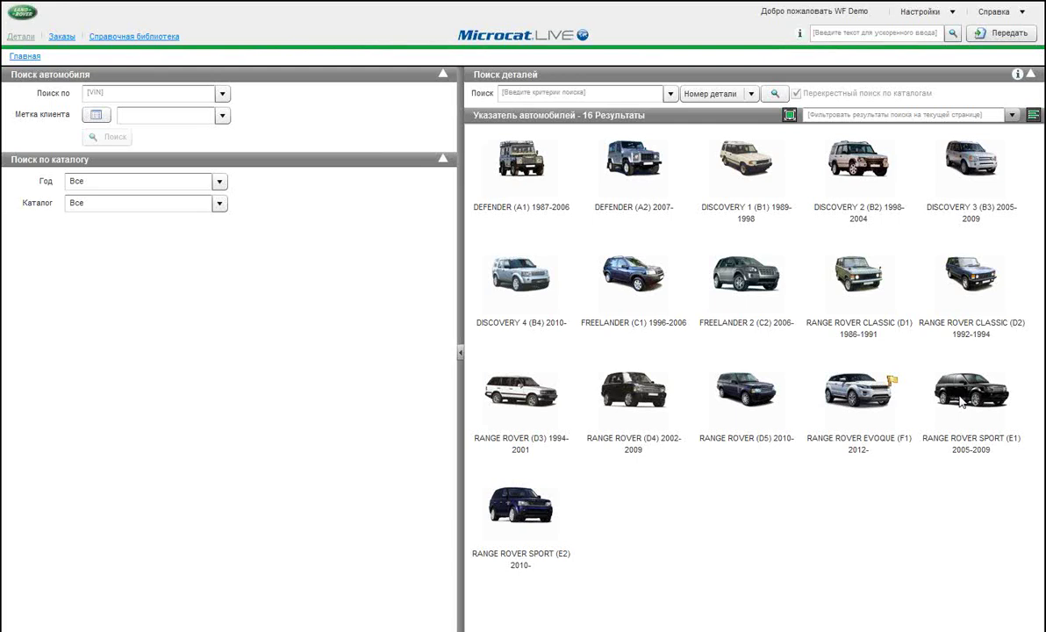
click(962, 402)
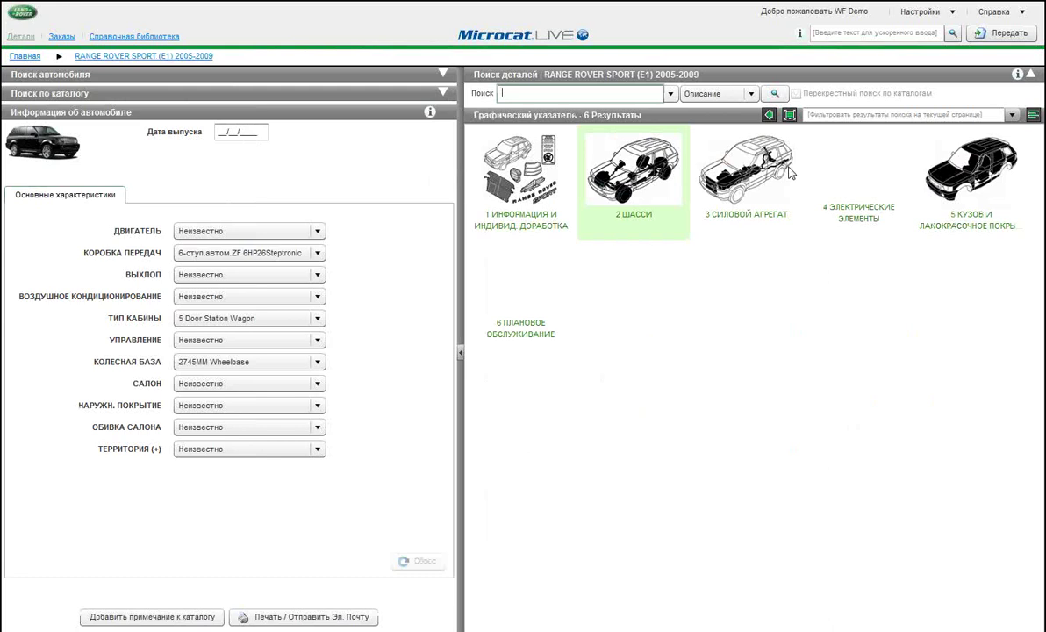
click(970, 175)
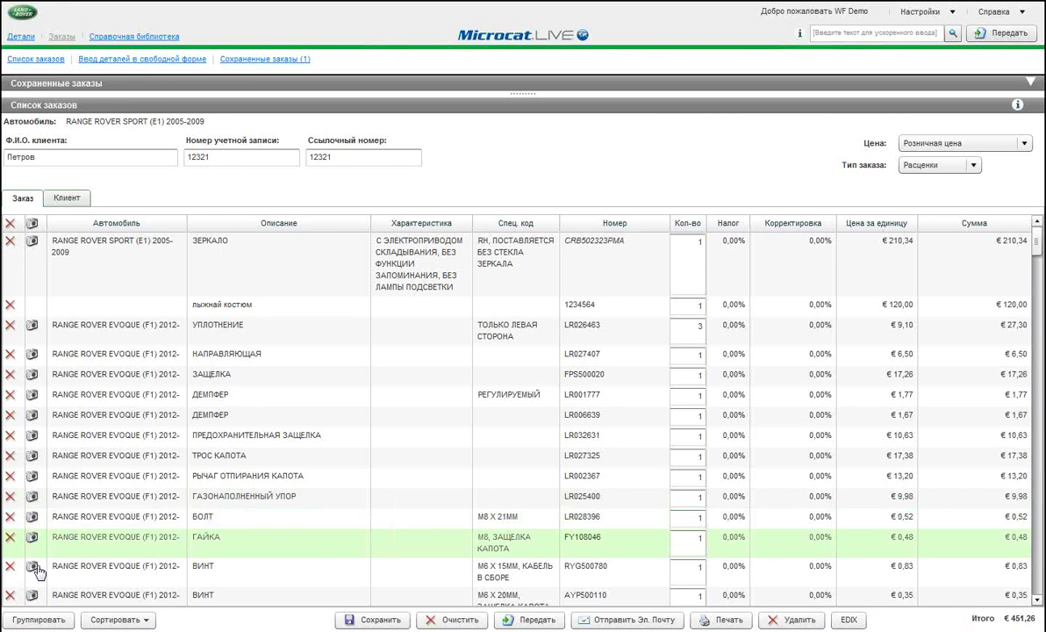
Group the order lines by vehicle and select the Range Rover Evoque group.
click(38, 620)
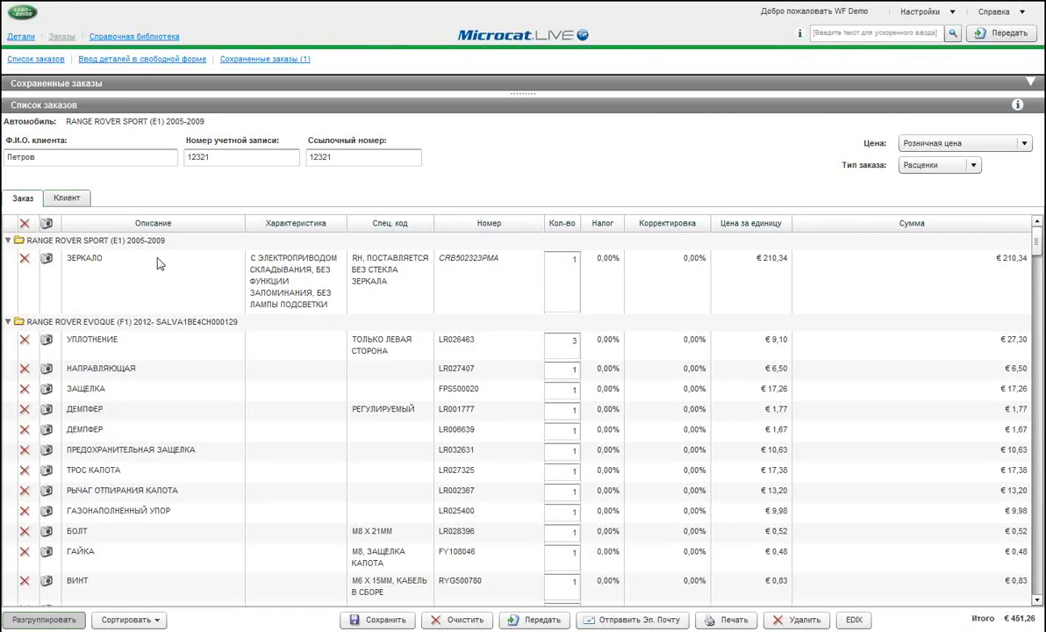
click(164, 321)
drag(1038, 246, 1038, 271)
drag(1038, 271, 1038, 275)
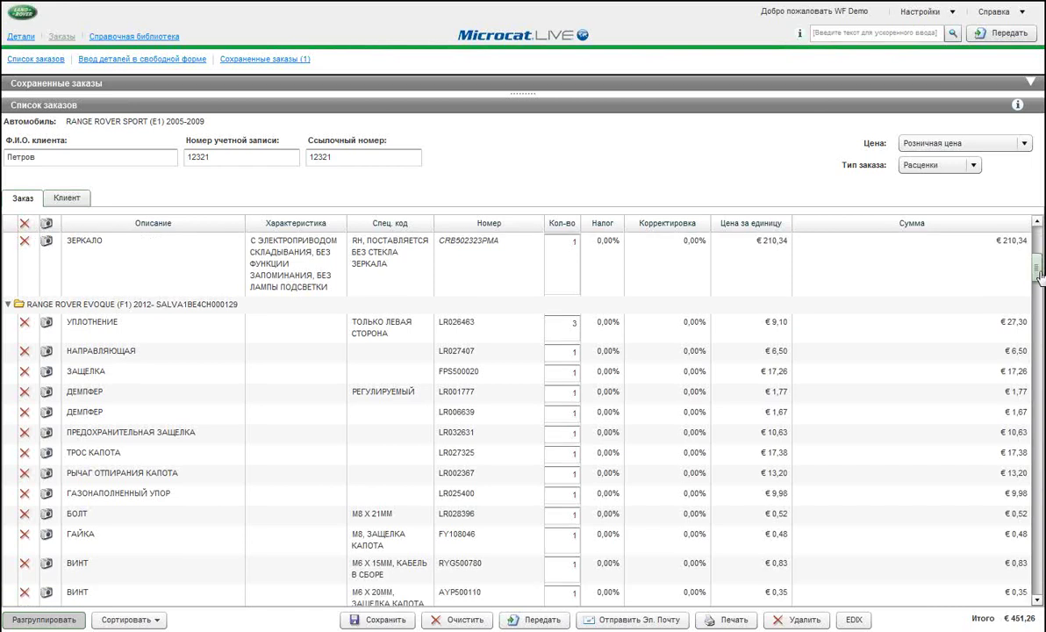
drag(1039, 275, 1041, 478)
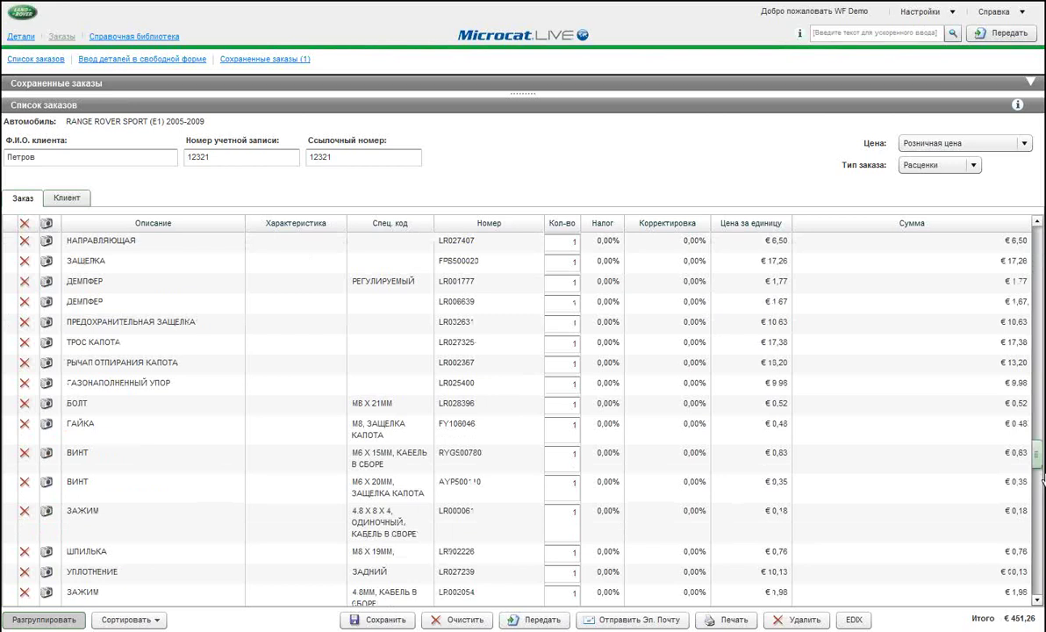
drag(1041, 478, 1041, 583)
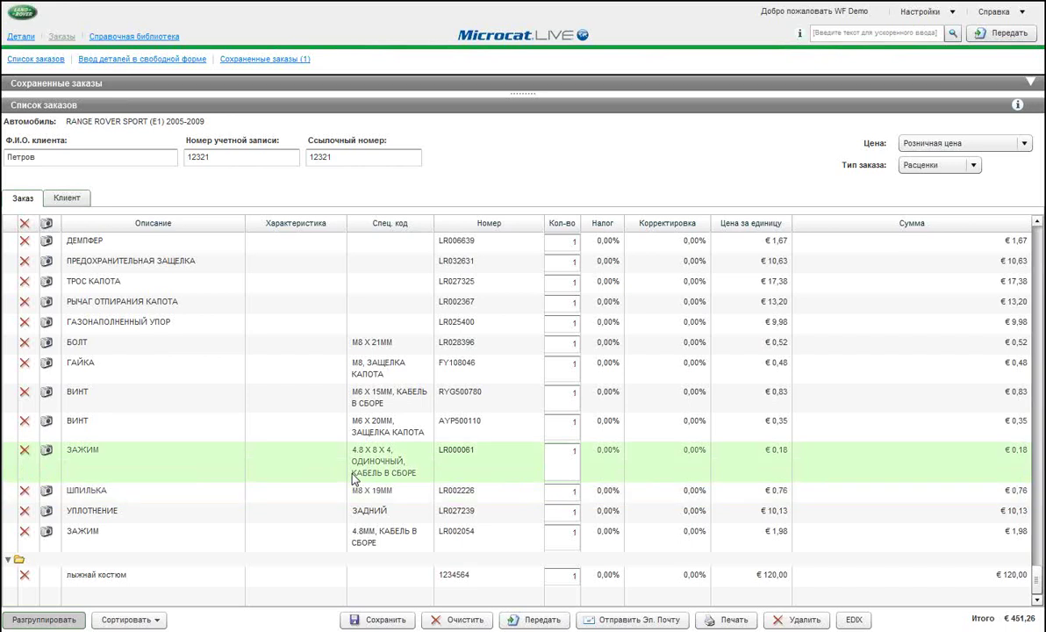
Collapse the Range Rover Evoque group and print the €451,26 order.
scroll(523, 423, up, 1)
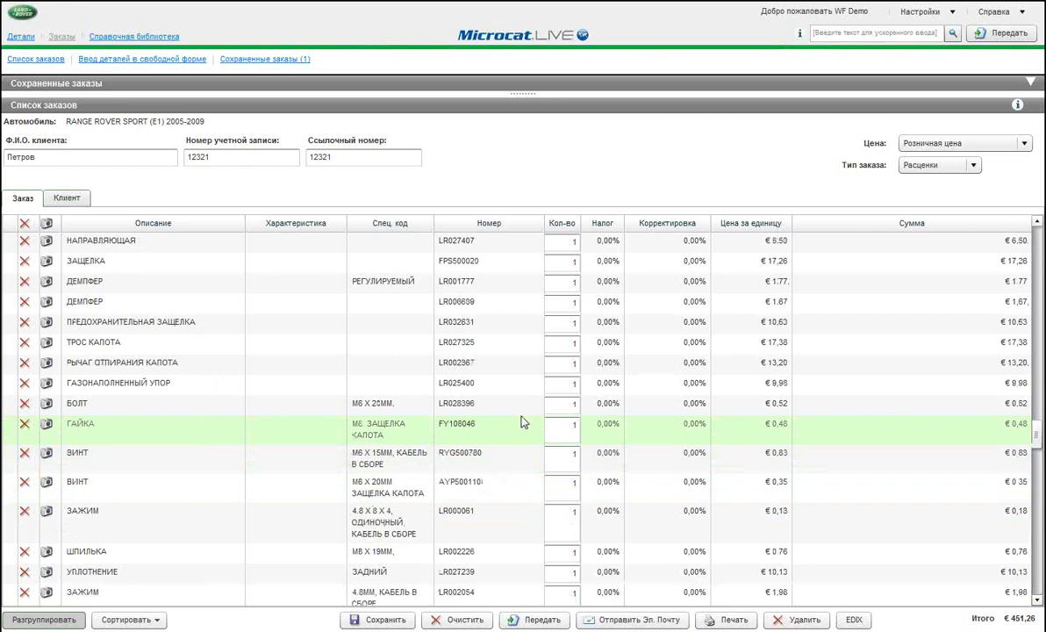
scroll(522, 423, up, 2)
click(9, 323)
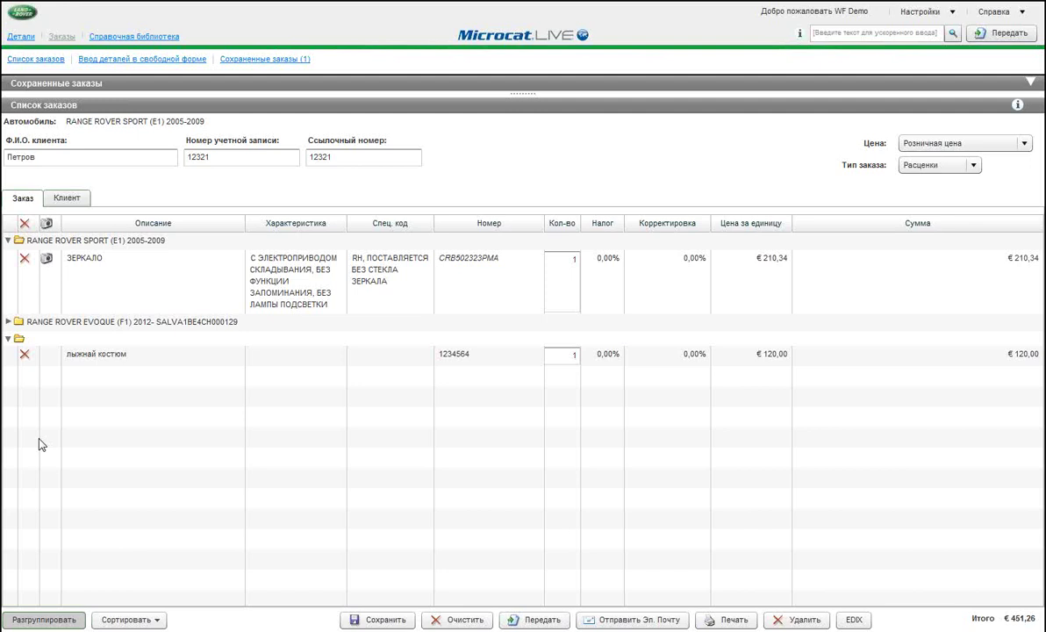
click(727, 621)
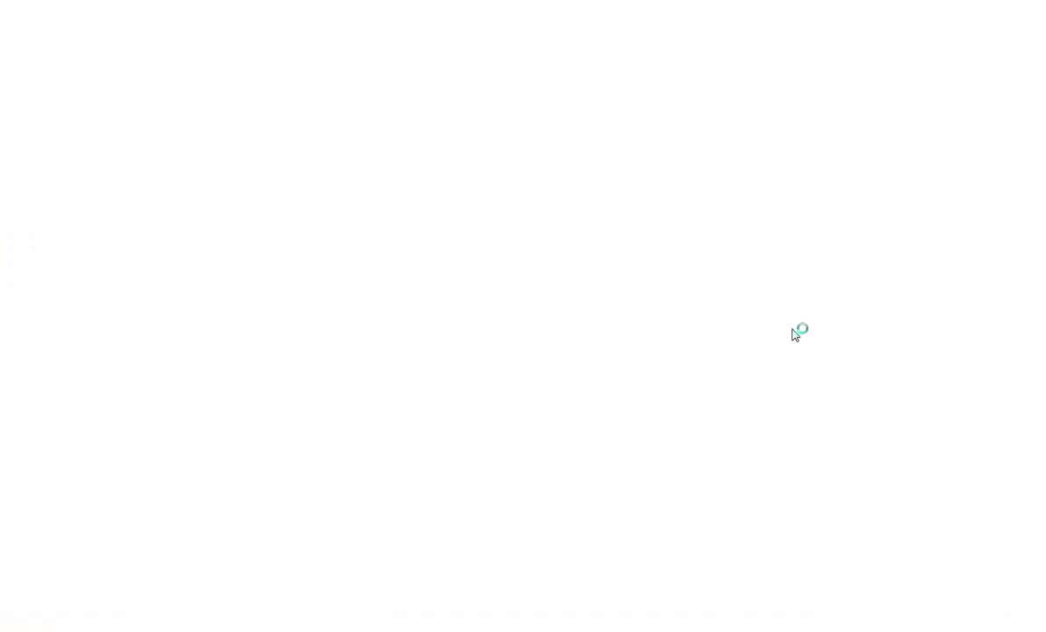